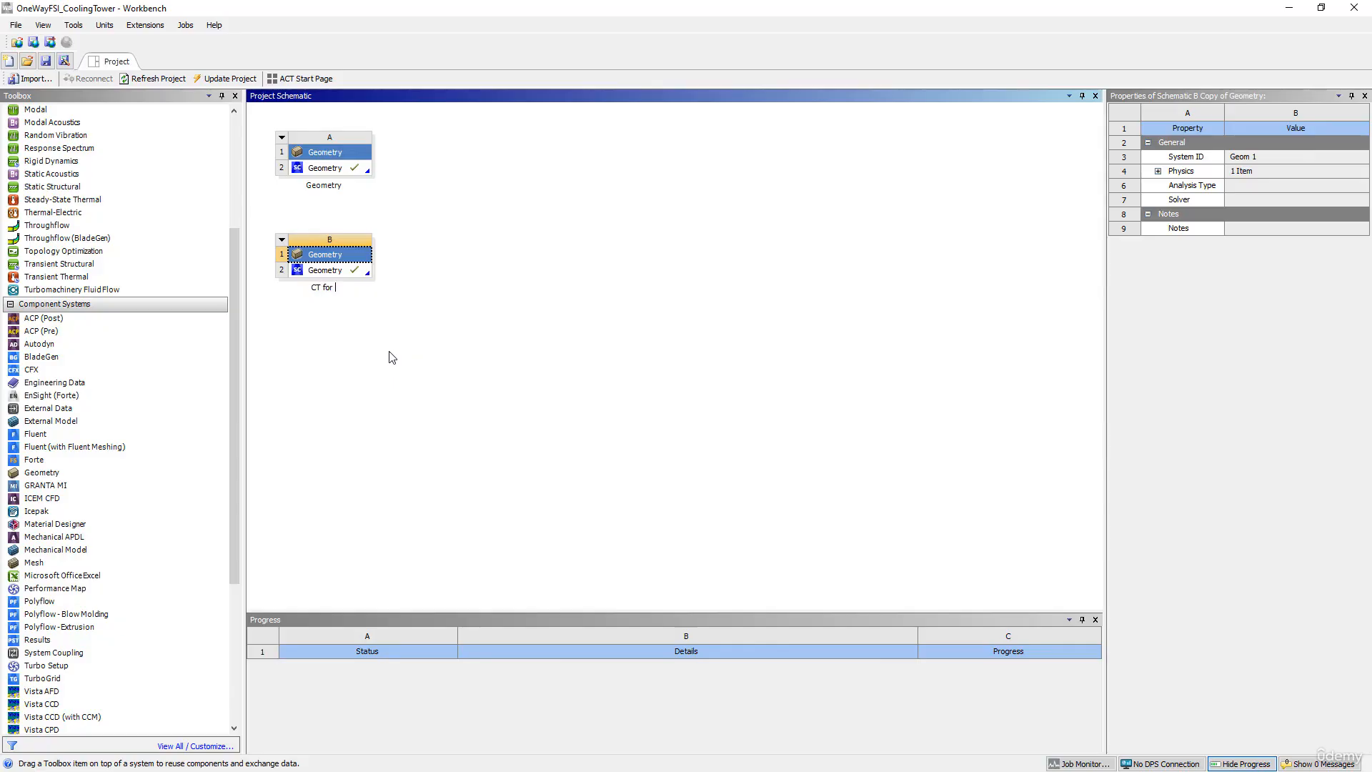
# Step: Confirm the system name 'CT for CFD' and launch its Geometry cell in SpaceClaim
pyautogui.press('Return')
pyautogui.doubleClick(323, 274)
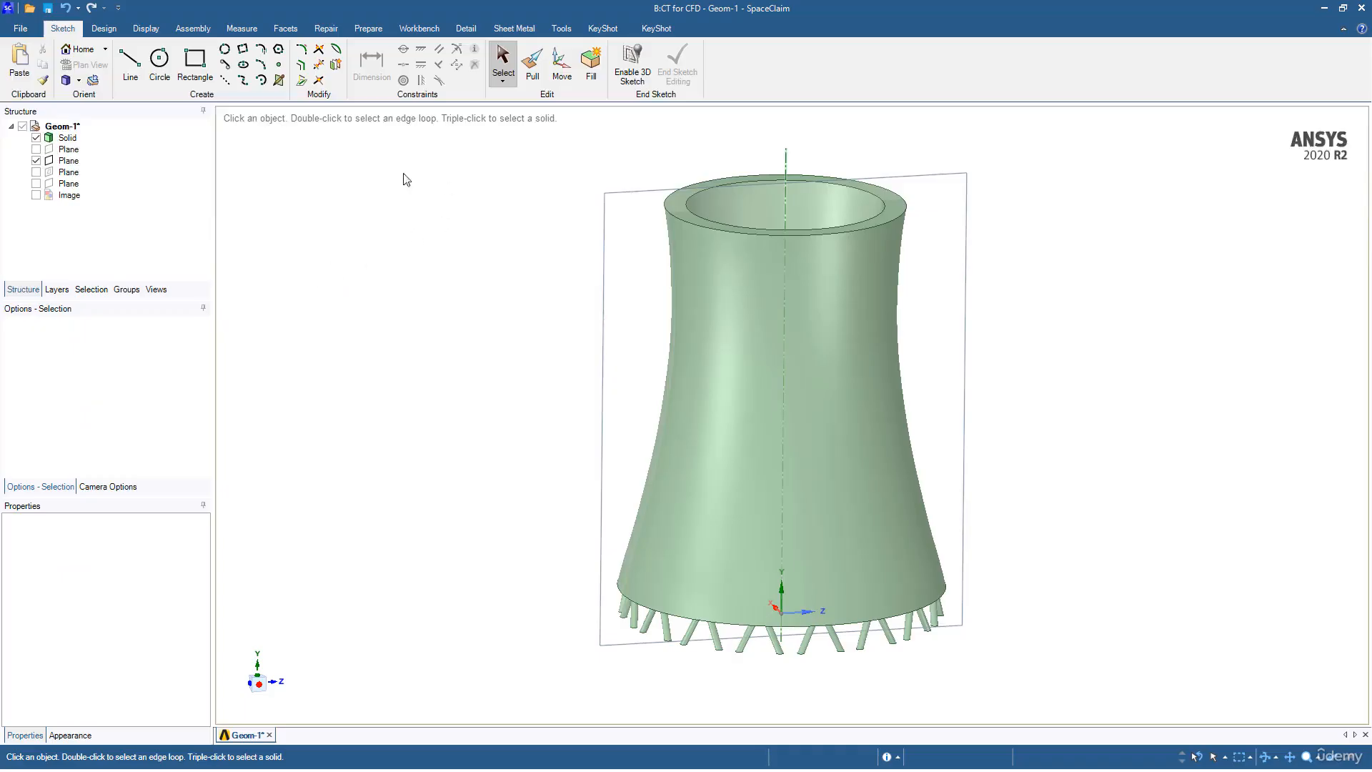
# Step: Set a Right view onto the tower's vertical mid-plane and frame the tower
pyautogui.moveTo(483, 317); pyautogui.dragTo(392, 315, button='middle')
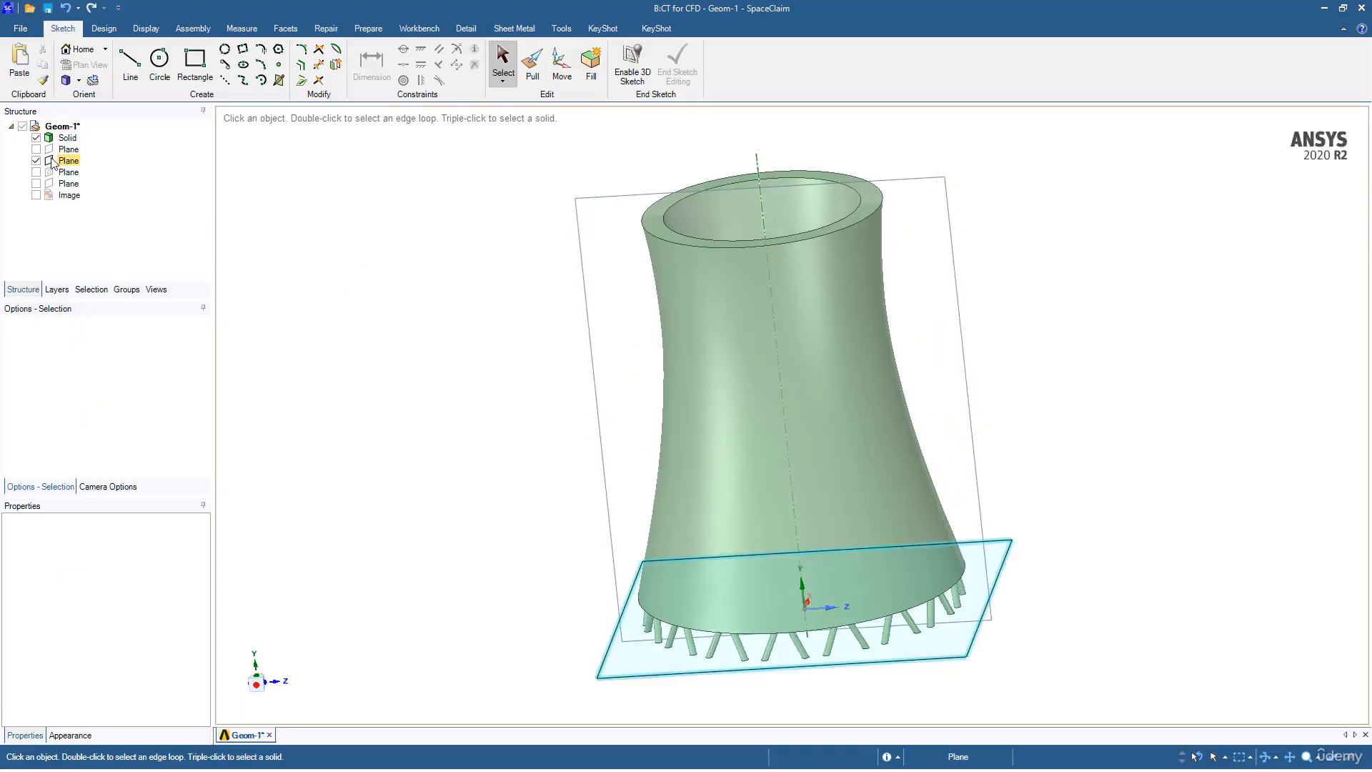
pyautogui.moveTo(383, 321); pyautogui.dragTo(491, 302, button='middle')
pyautogui.click(531, 239)
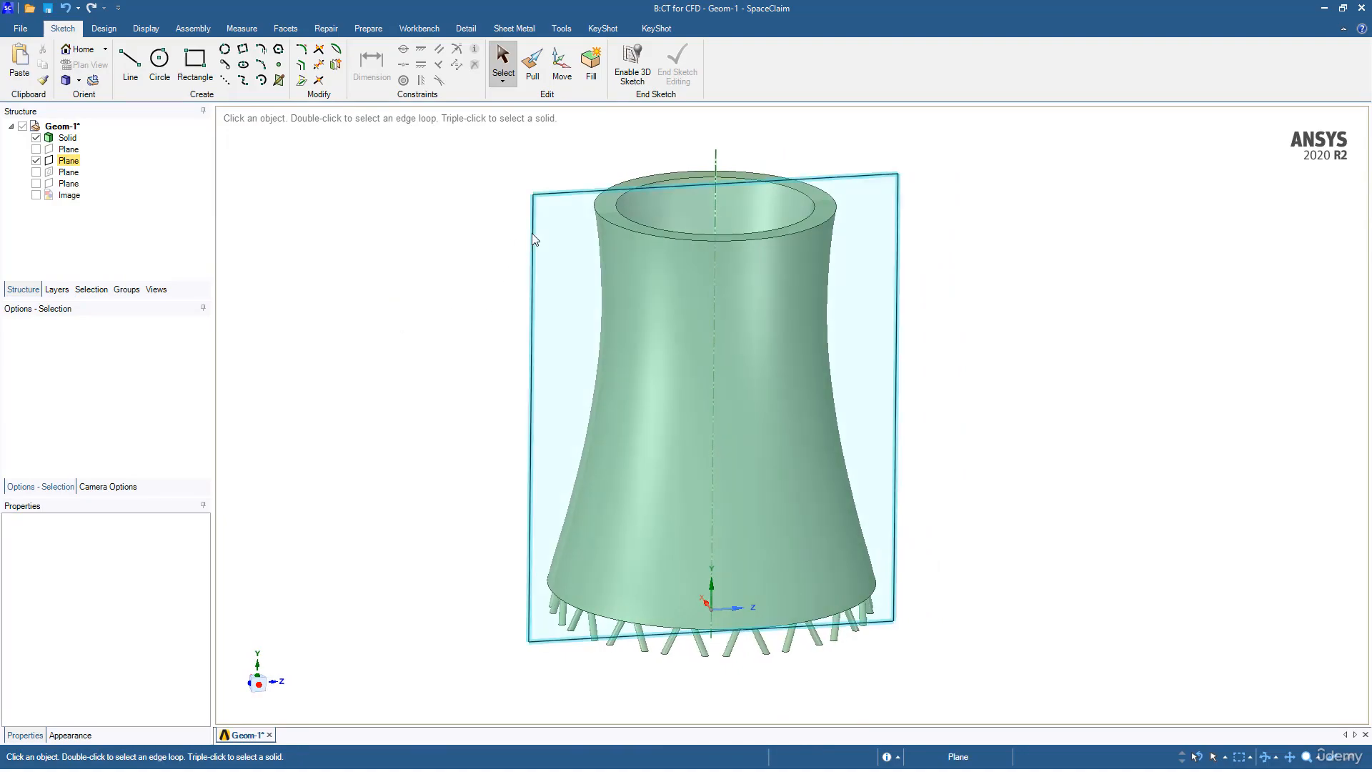
pyautogui.rightClick(375, 208)
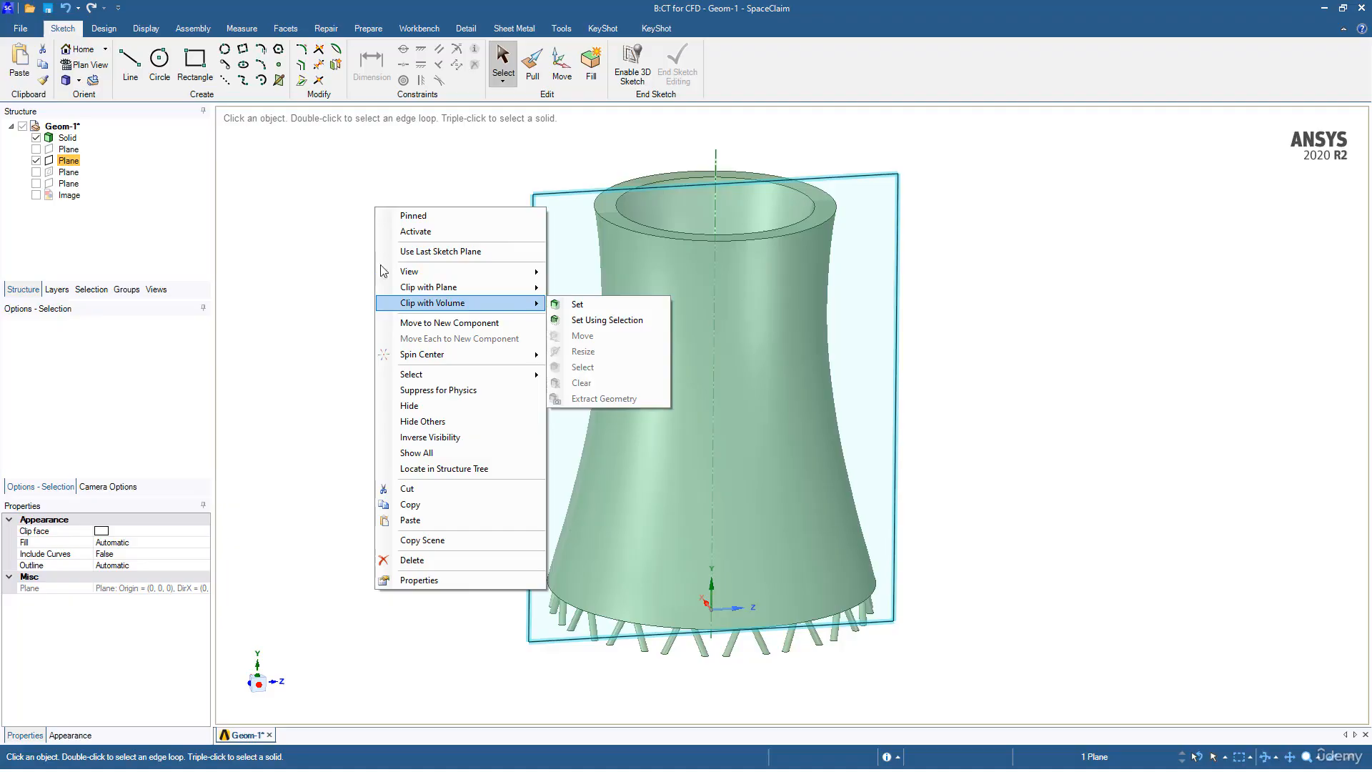
pyautogui.moveTo(509, 300)
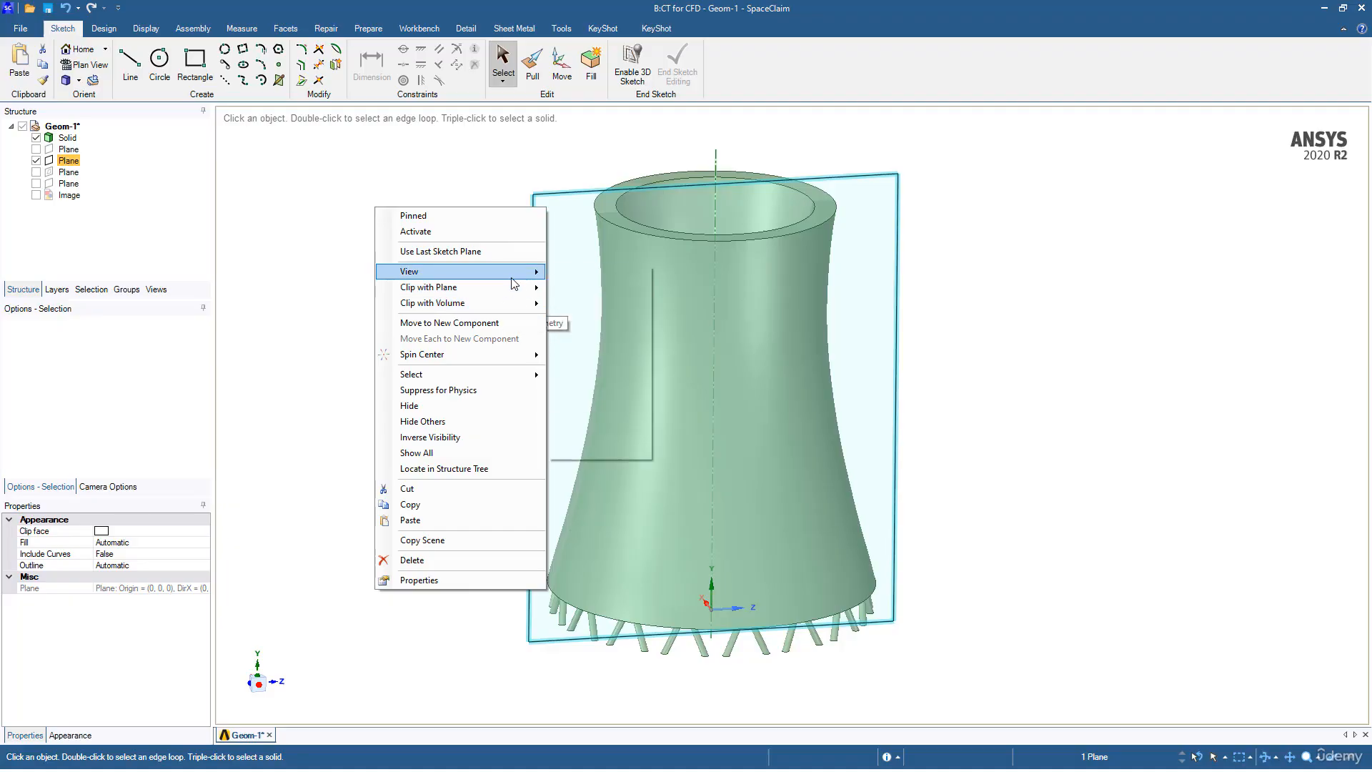
pyautogui.click(570, 444)
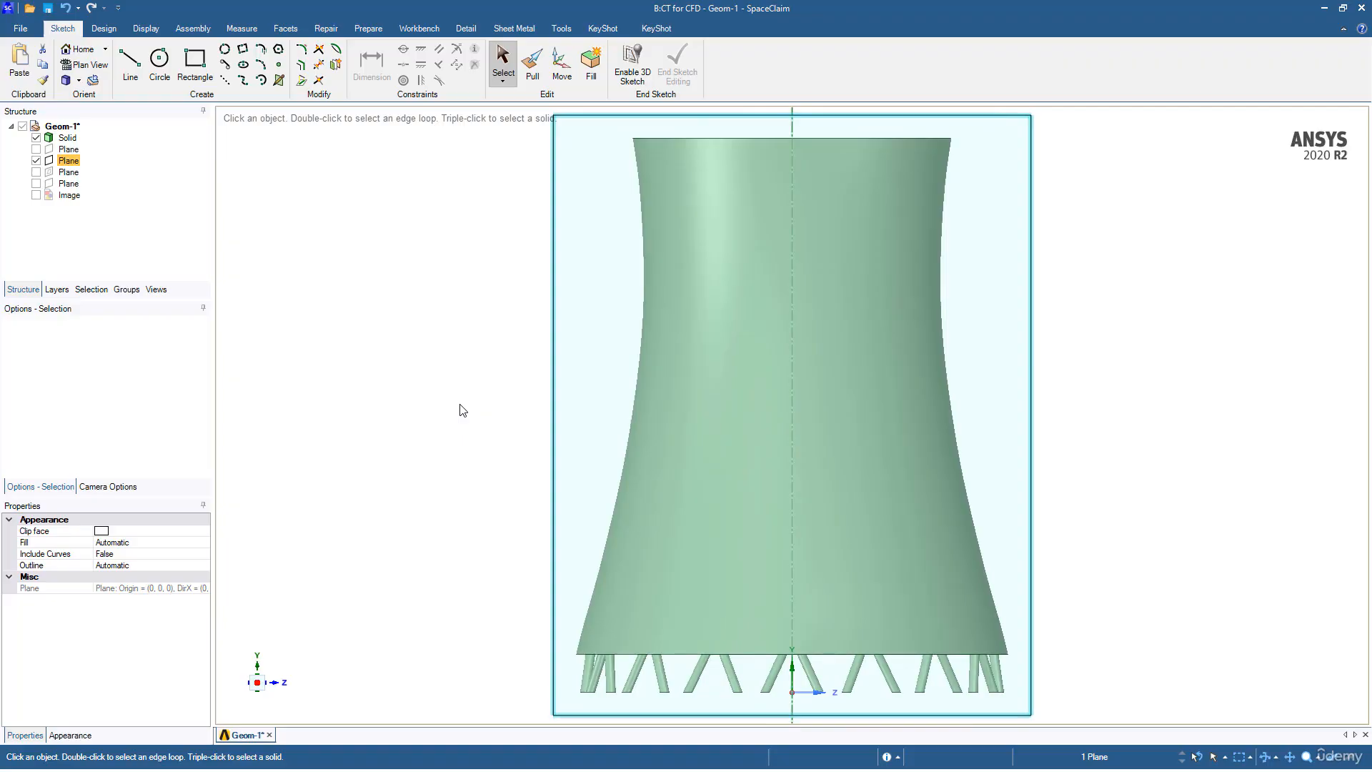
pyautogui.scroll(-3, 459, 410)
pyautogui.keyDown('ctrl'); pyautogui.moveTo(460, 413); pyautogui.dragTo(401, 454, button='middle'); pyautogui.keyUp('ctrl')
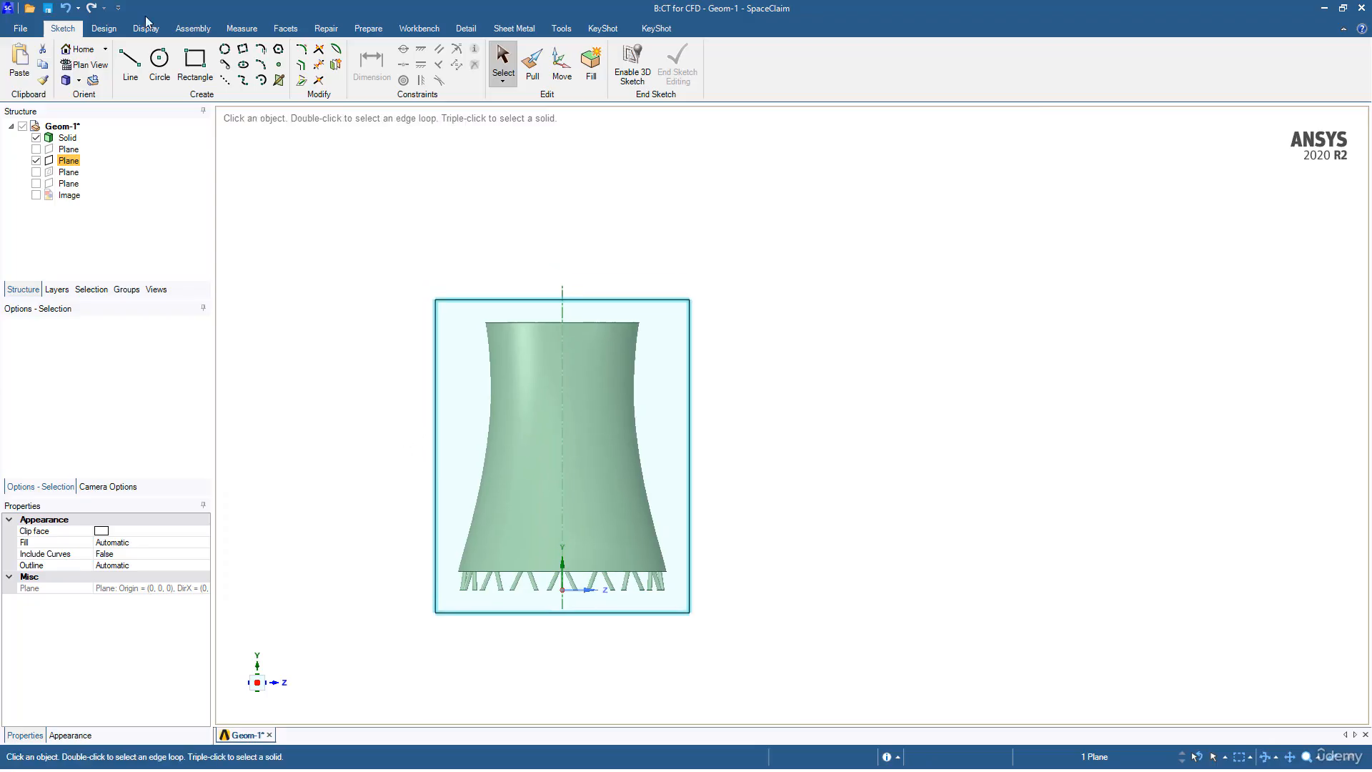
# Step: Start a sketch line at the tower base origin, then switch to the PowerPoint slides
pyautogui.click(122, 65)
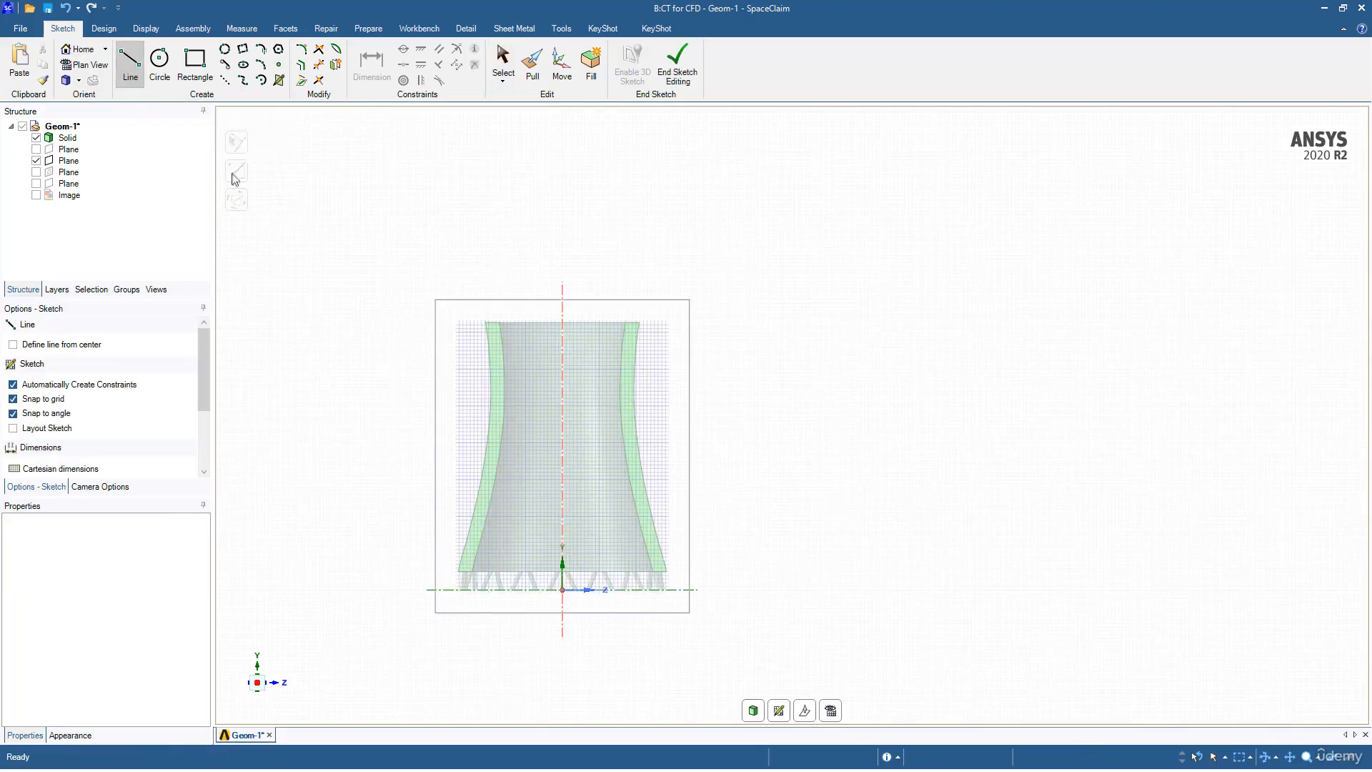
pyautogui.click(562, 590)
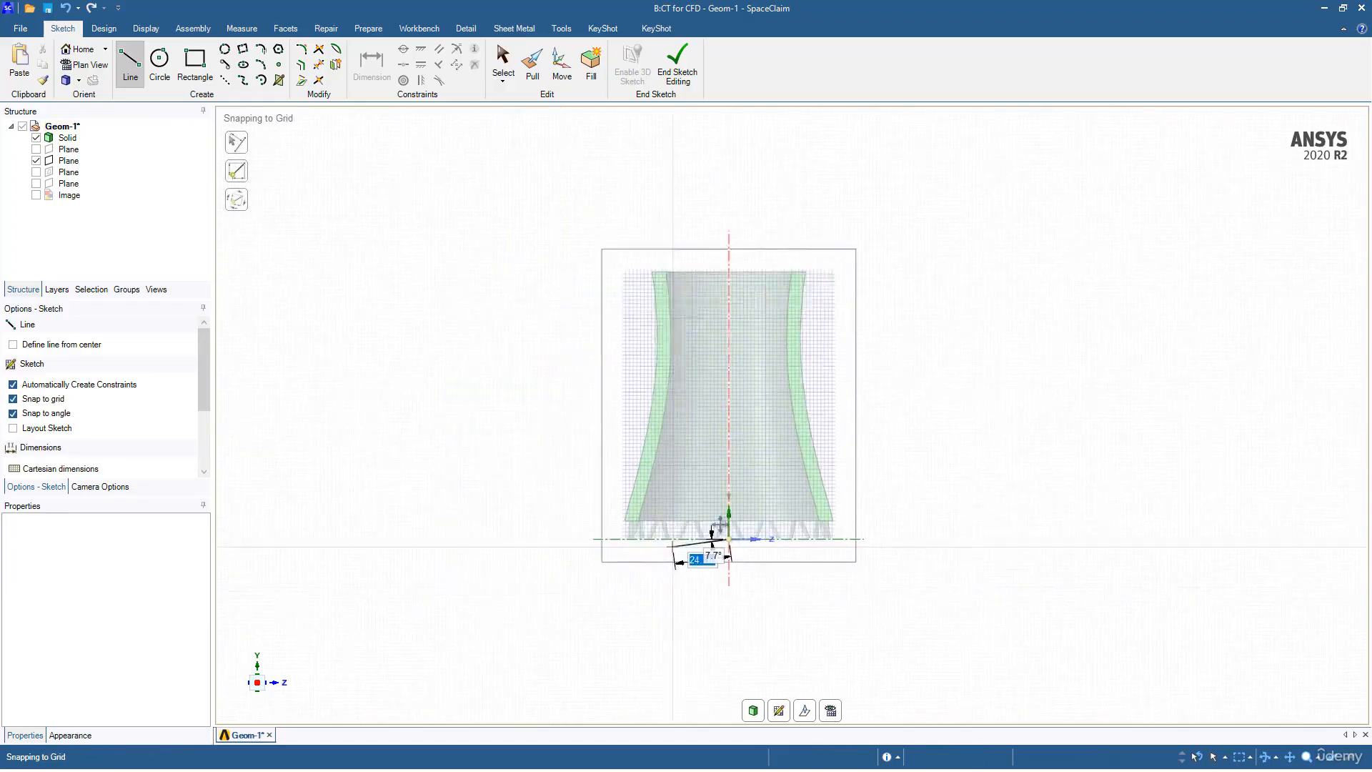
pyautogui.scroll(4, 715, 559)
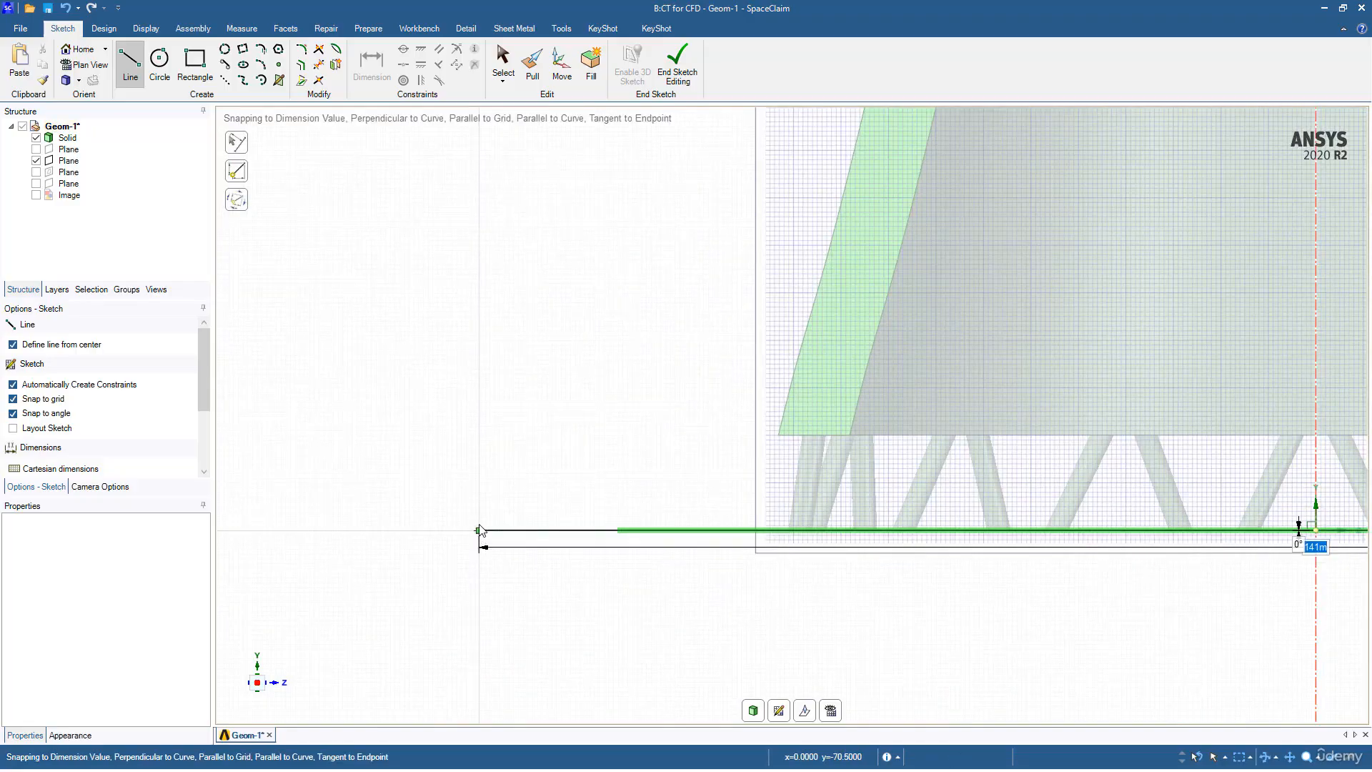
pyautogui.hotkey('alt', 'Tab')
pyautogui.press('Tab')
pyautogui.press('Tab')
pyautogui.press('Tab')
pyautogui.press('Tab')
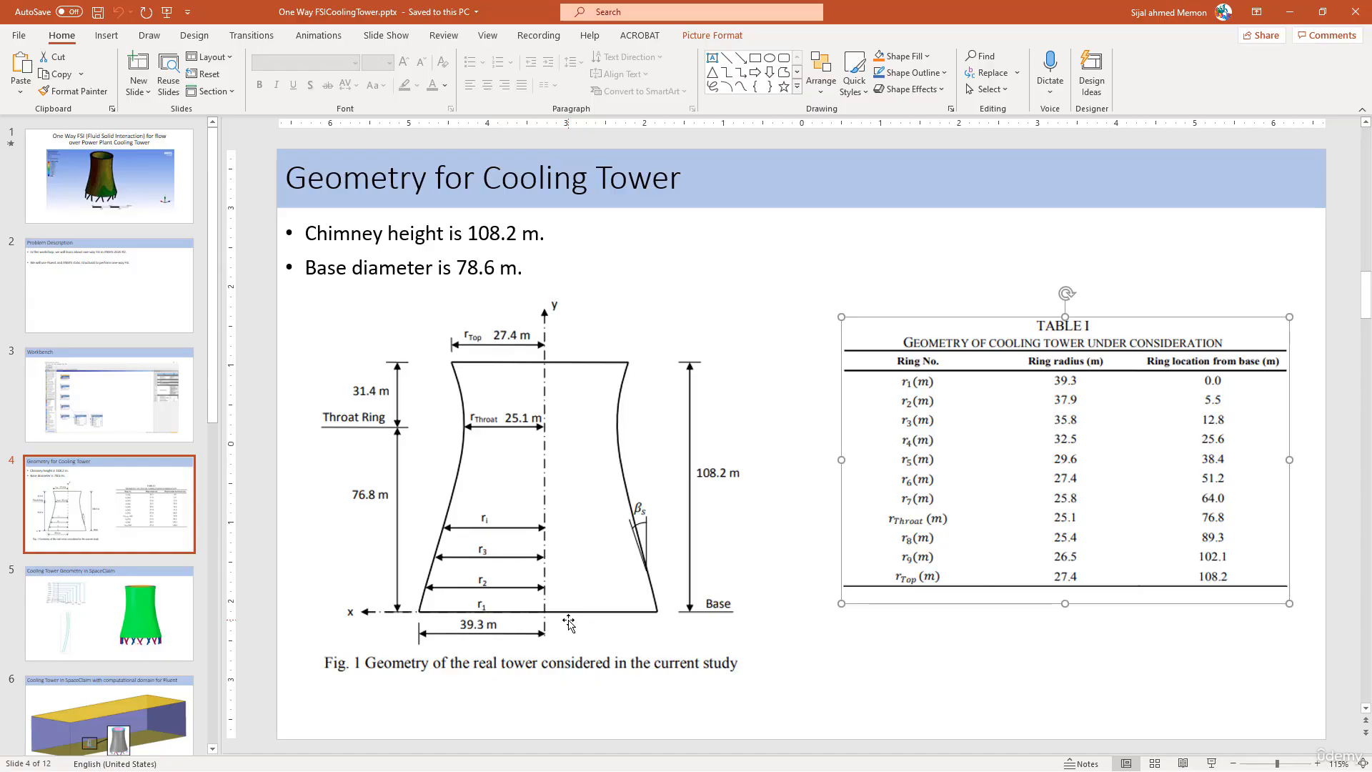
# Step: Minimise PowerPoint after checking the 108.2 m height and 78.6 m base diameter
pyautogui.click(1292, 13)
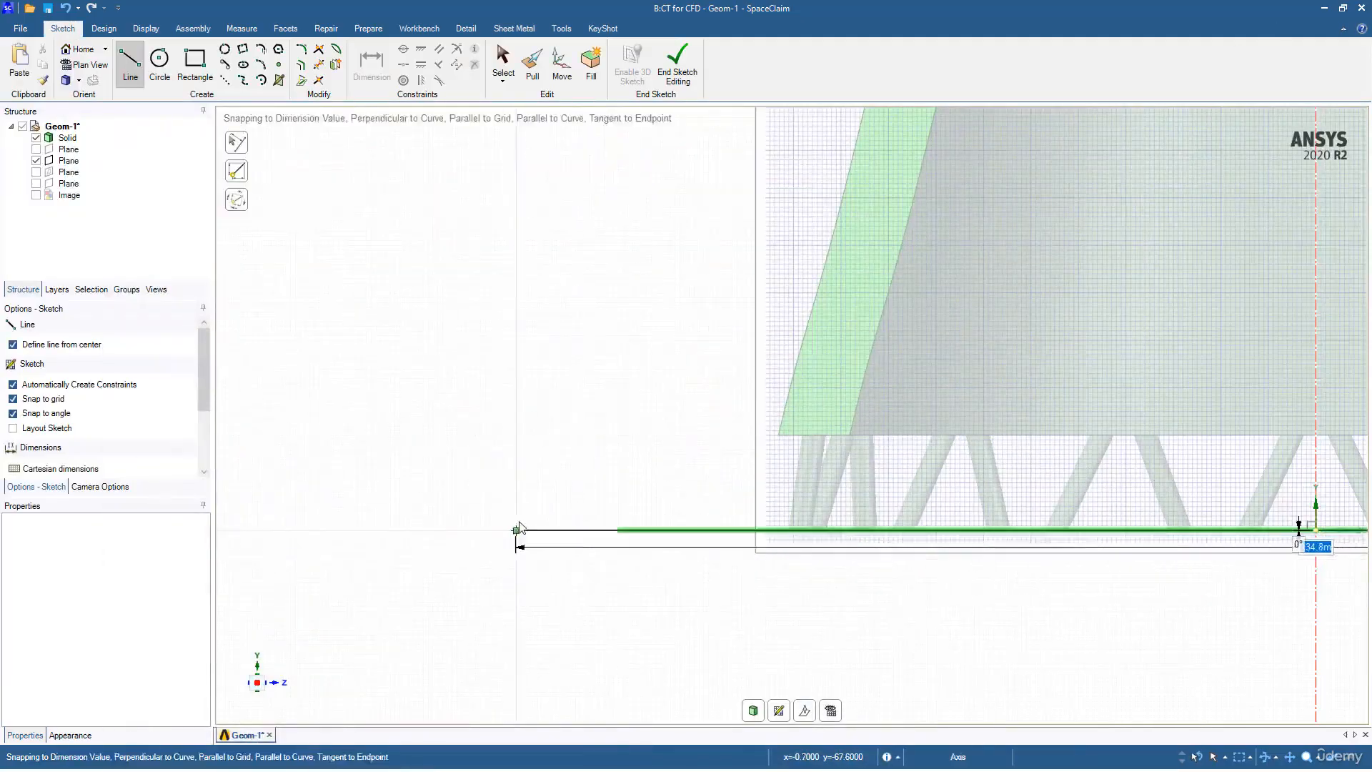
# Step: Draw an 800-long horizontal line leftward from the tower base origin
pyautogui.scroll(-10, 521, 522)
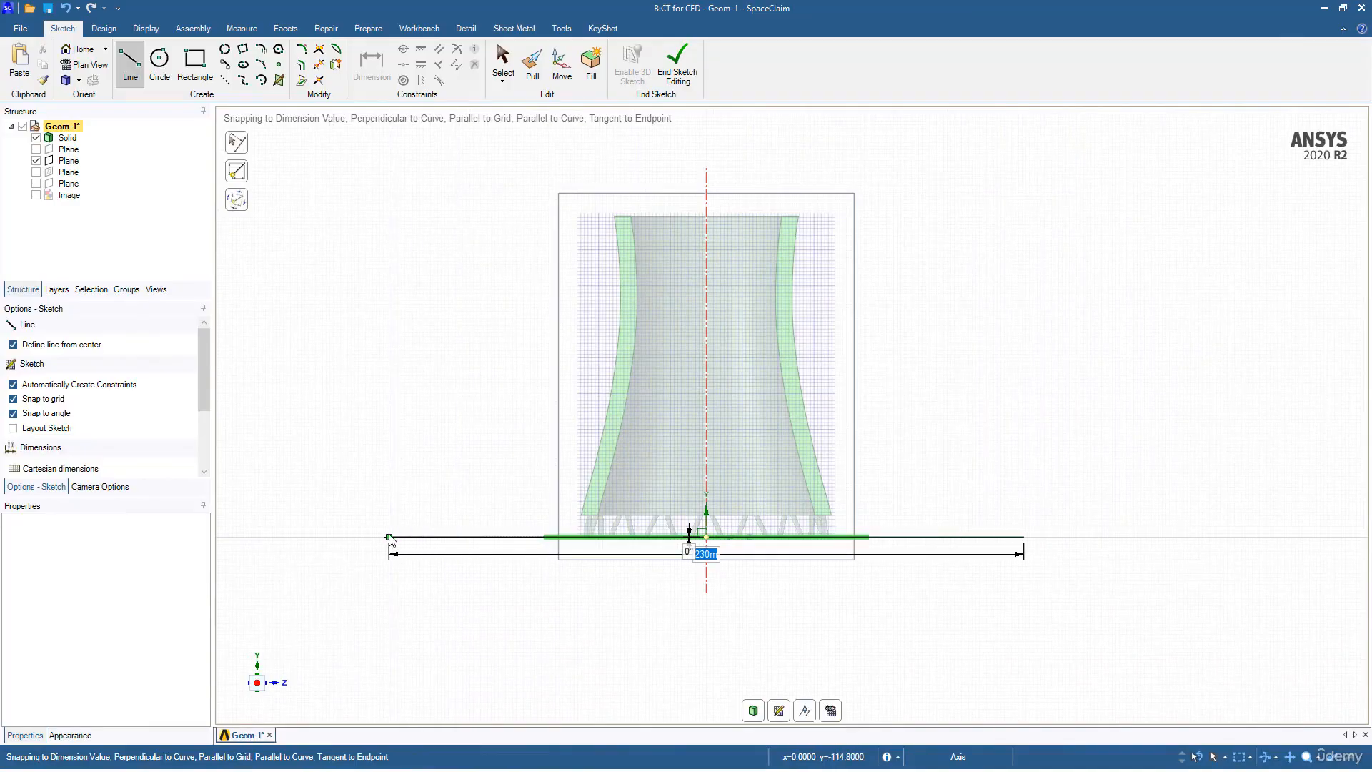
pyautogui.press('Escape')
pyautogui.press('Escape')
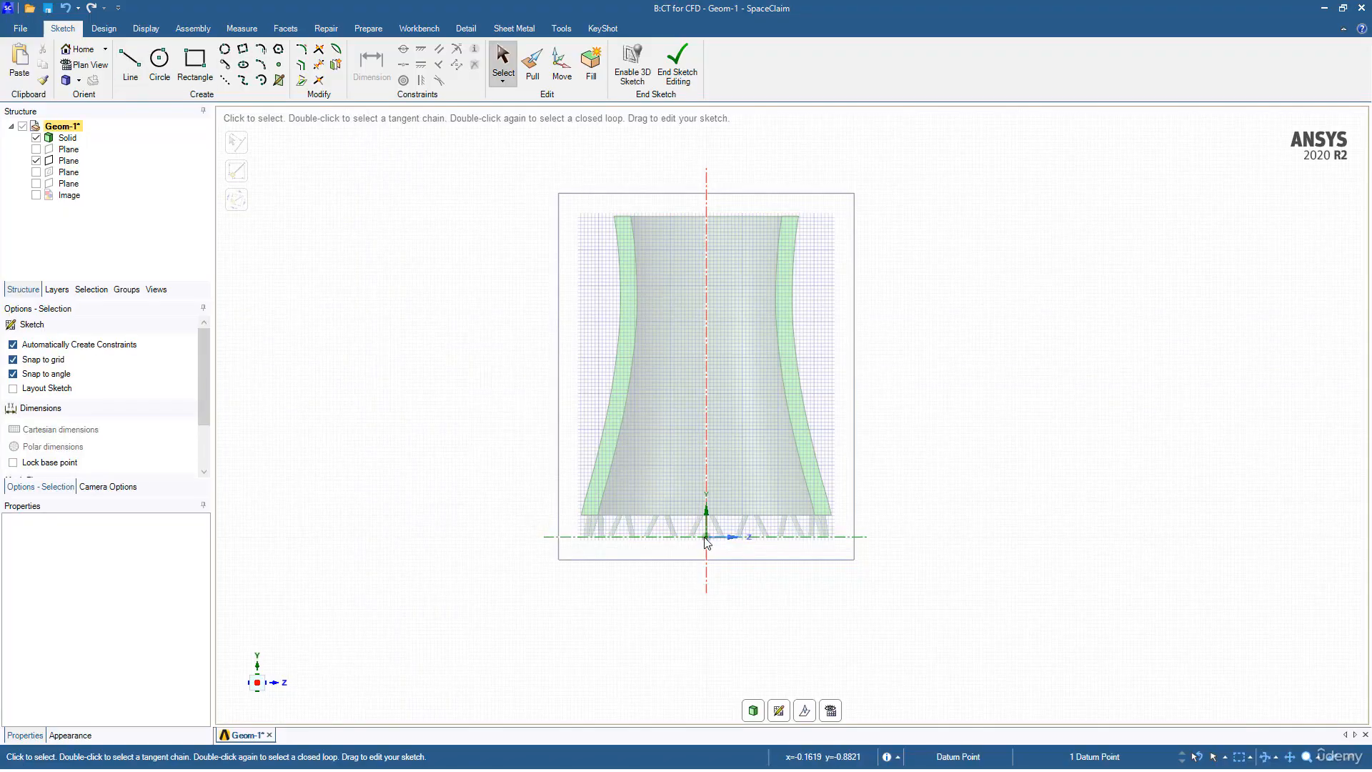
pyautogui.click(706, 539)
pyautogui.click(130, 63)
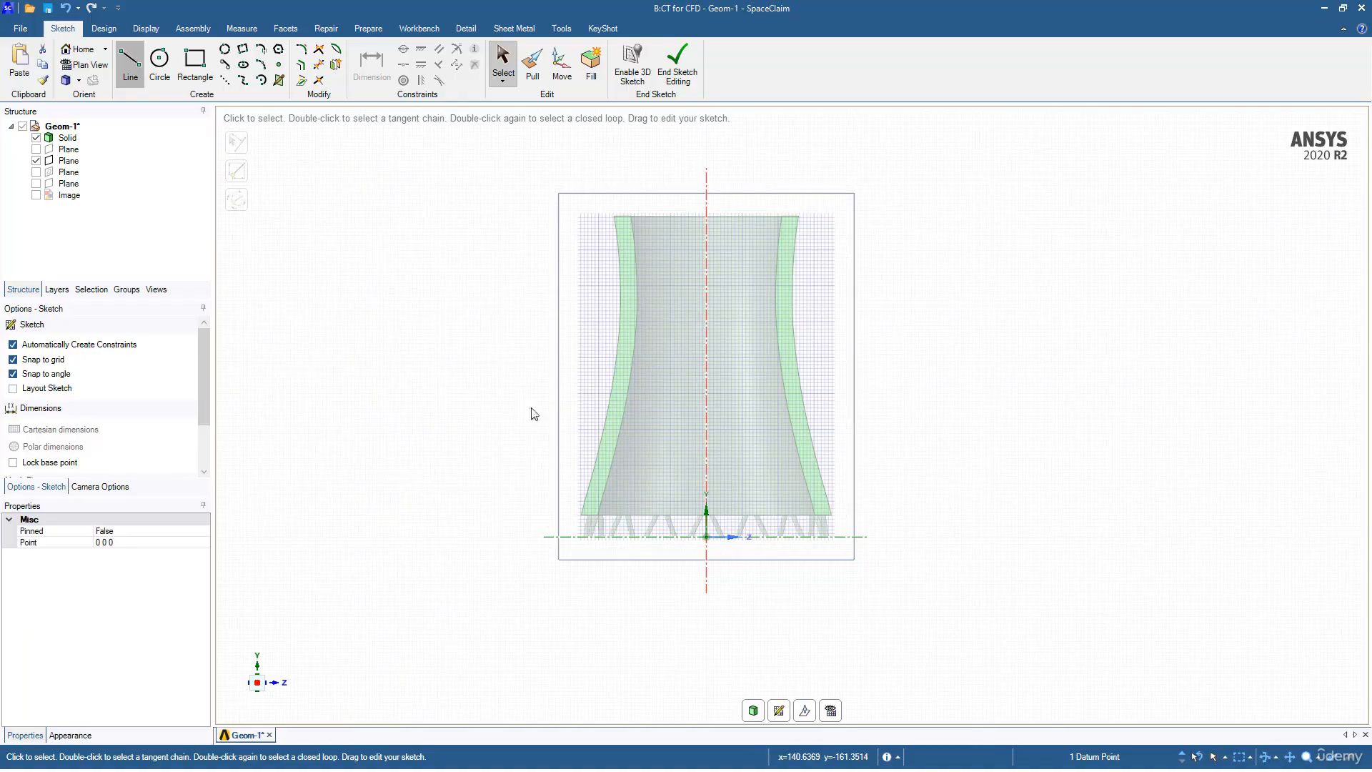
pyautogui.click(706, 537)
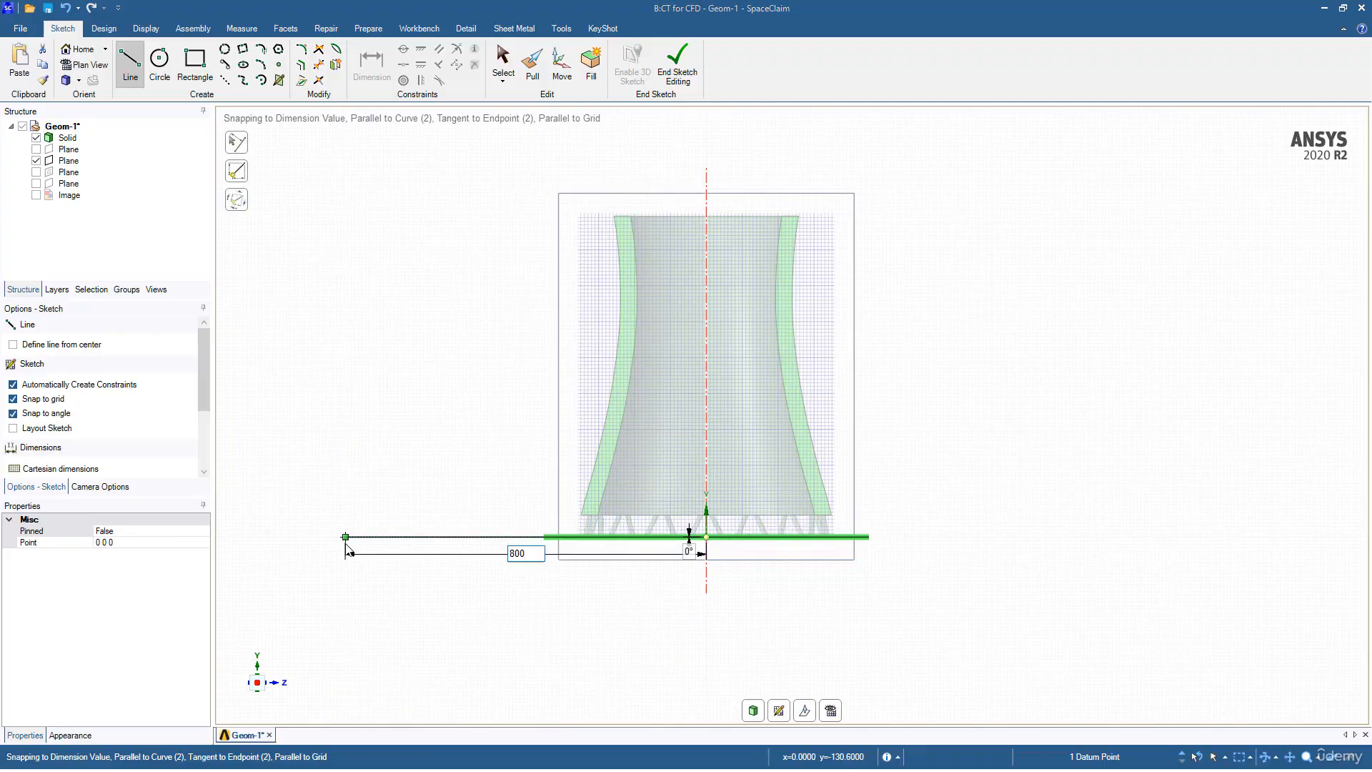
pyautogui.scroll(-6, 656, 512)
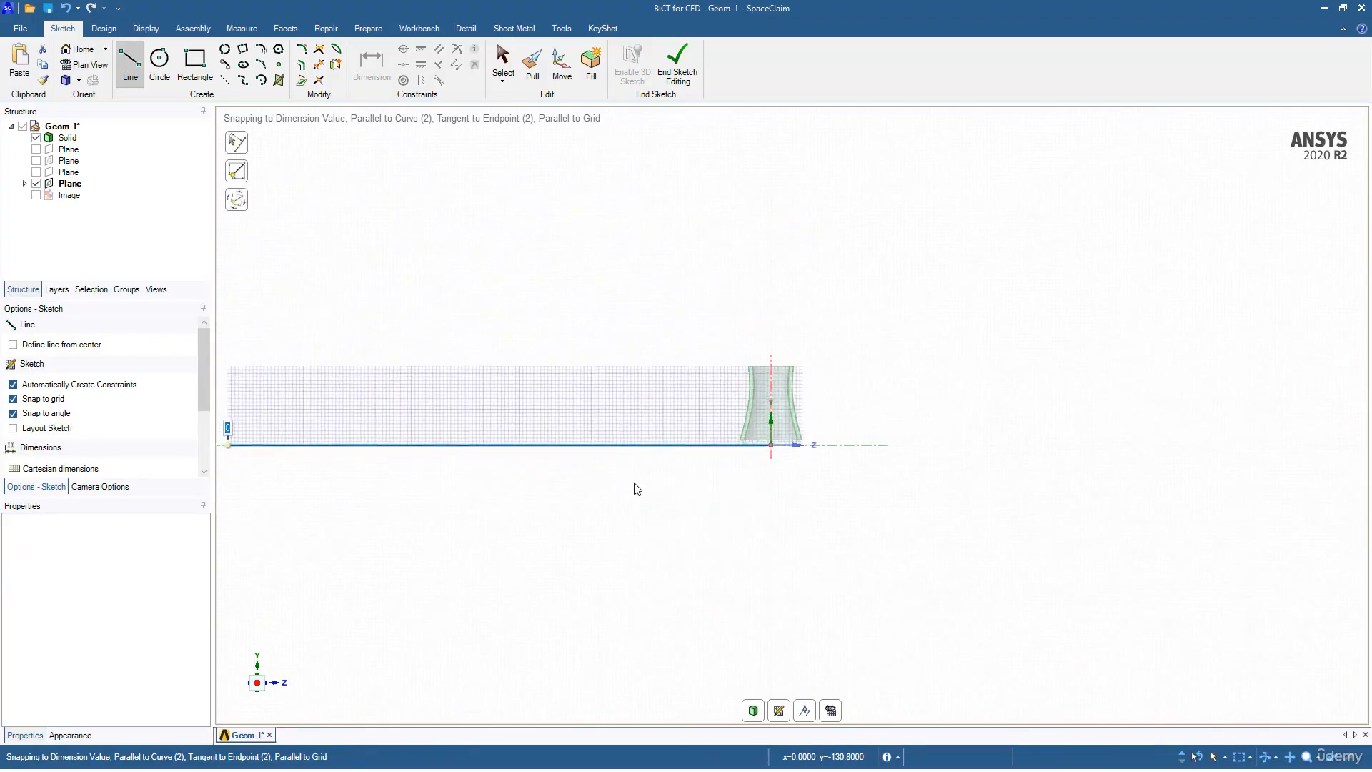
pyautogui.click(361, 437)
pyautogui.press('Escape')
# Step: Draw a 1600-long horizontal line rightward from the origin along the ground
pyautogui.scroll(3, 877, 422)
pyautogui.scroll(-3, 879, 424)
pyautogui.scroll(7, 852, 429)
pyautogui.keyDown('ctrl'); pyautogui.moveTo(676, 479); pyautogui.dragTo(1018, 490, button='middle'); pyautogui.keyUp('ctrl')
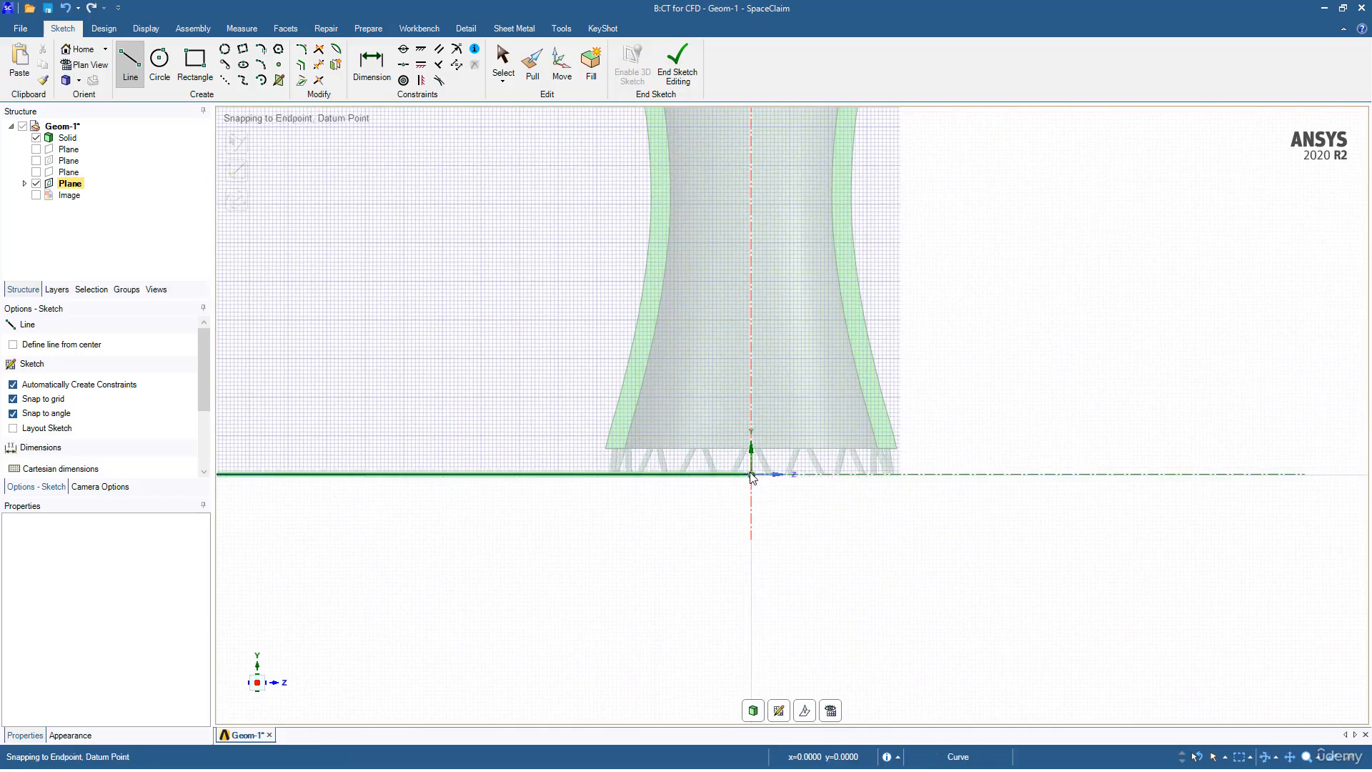
pyautogui.click(751, 474)
pyautogui.scroll(4, 1049, 481)
pyautogui.scroll(-8, 1035, 482)
pyautogui.scroll(-2, 1040, 486)
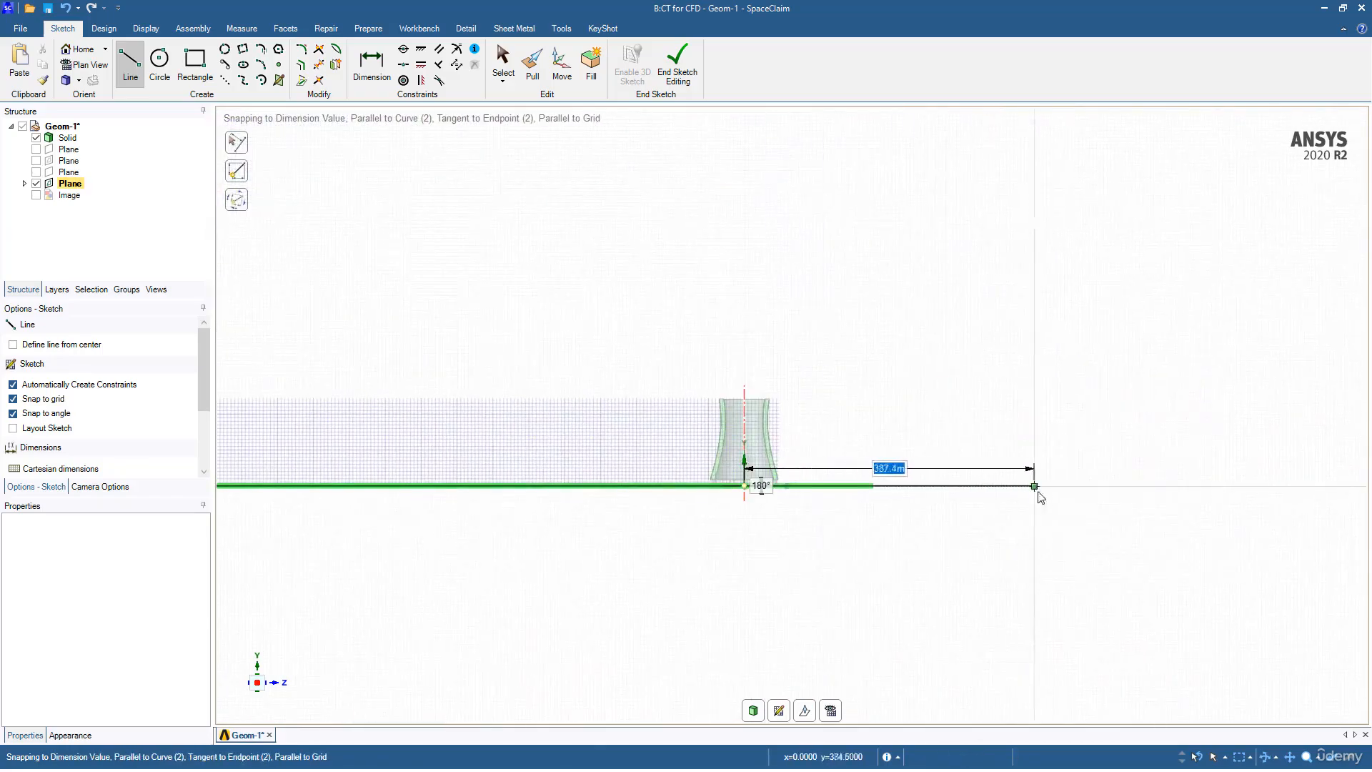
pyautogui.write('16')
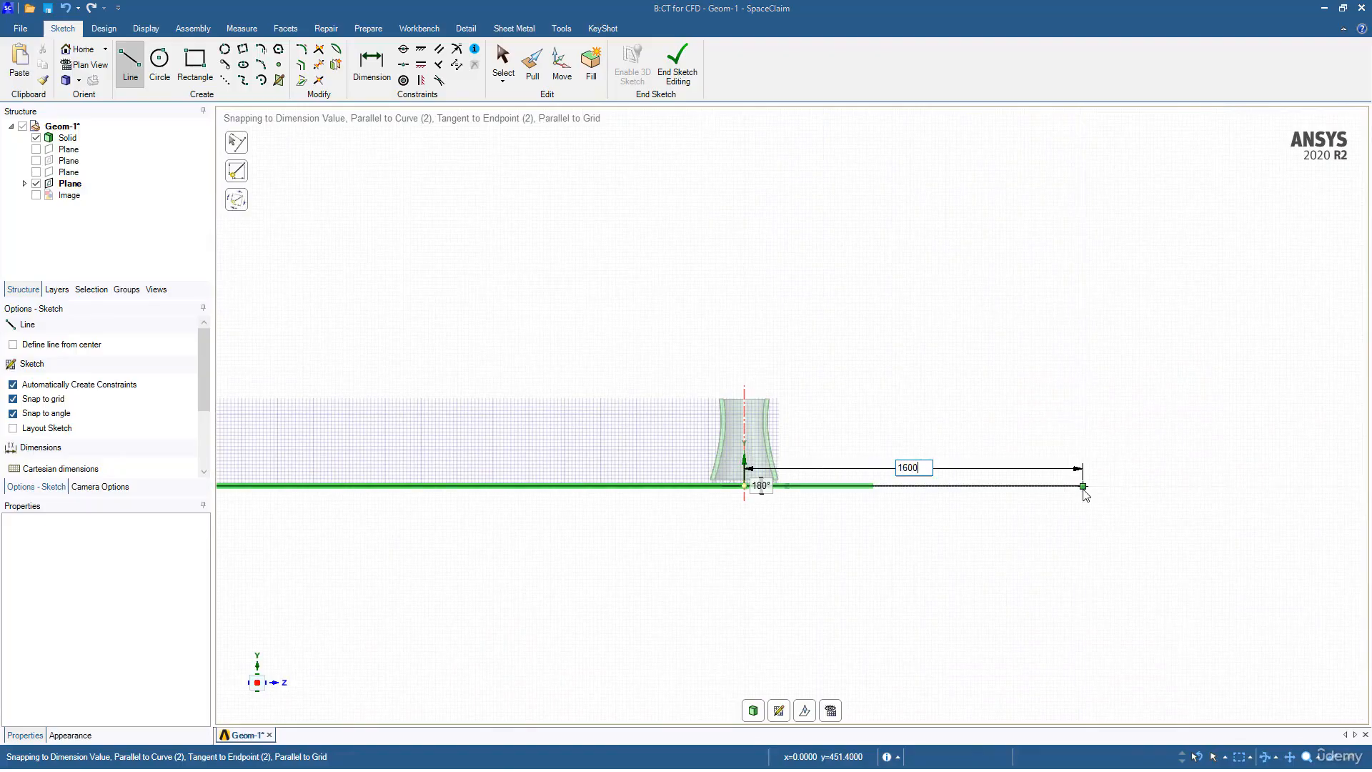
pyautogui.write('00')
pyautogui.press('Return')
pyautogui.scroll(-4, 1081, 487)
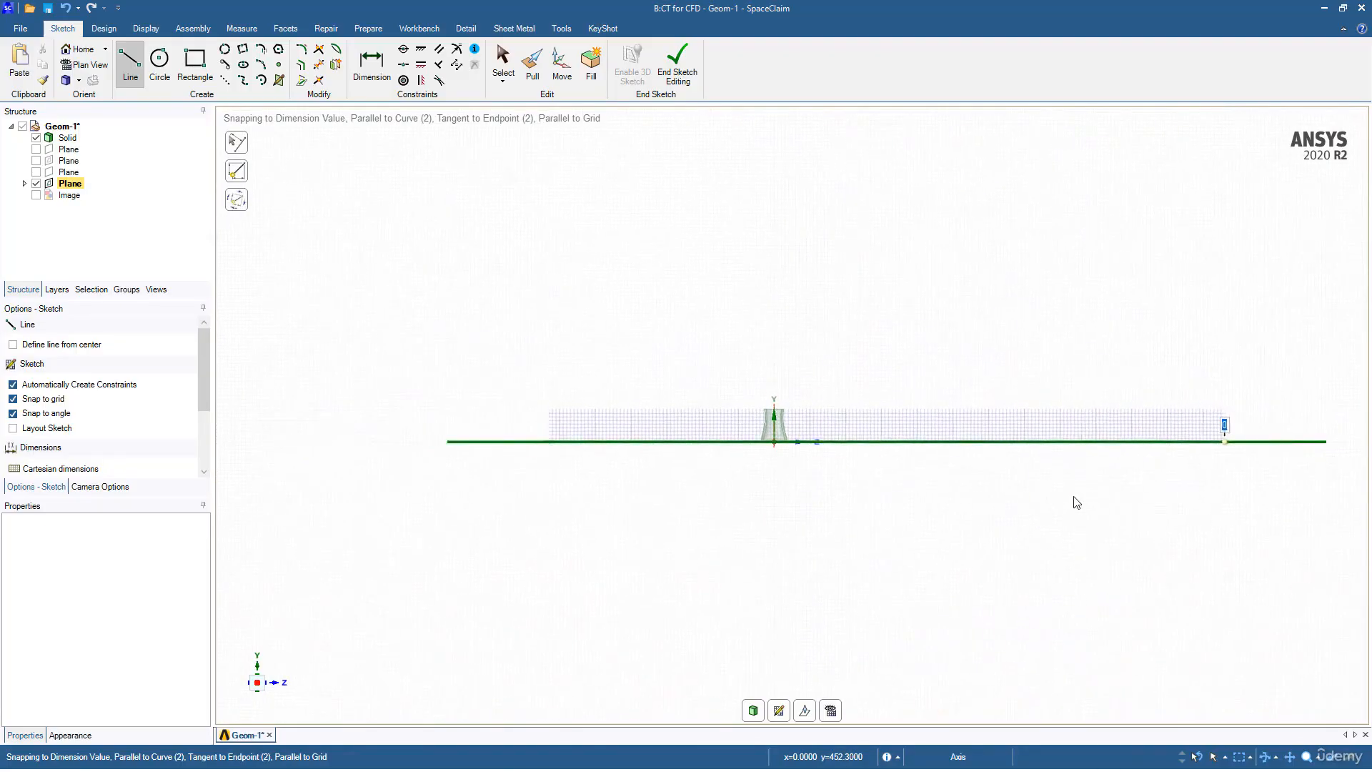
pyautogui.scroll(5, 831, 436)
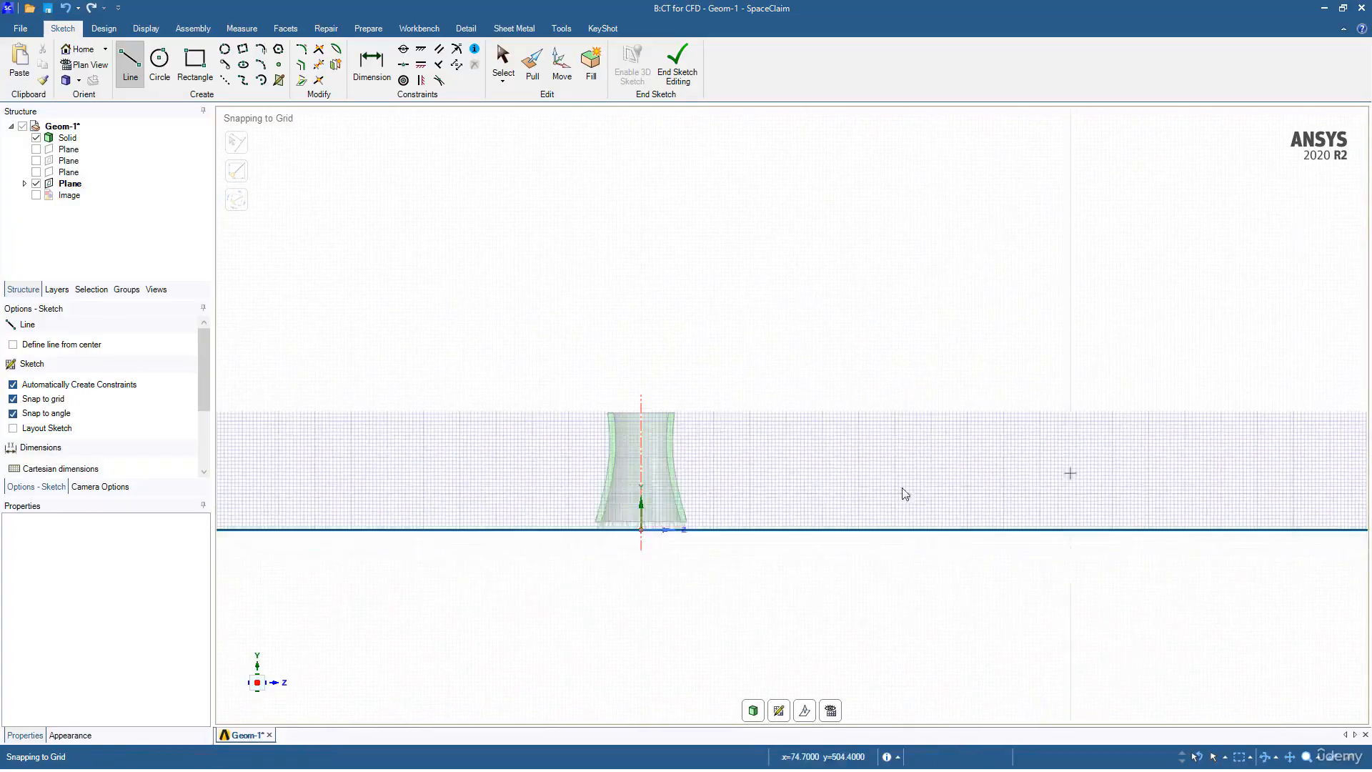
# Step: Draw a vertical line from the base origin up to the tower's top edge
pyautogui.scroll(3, 884, 460)
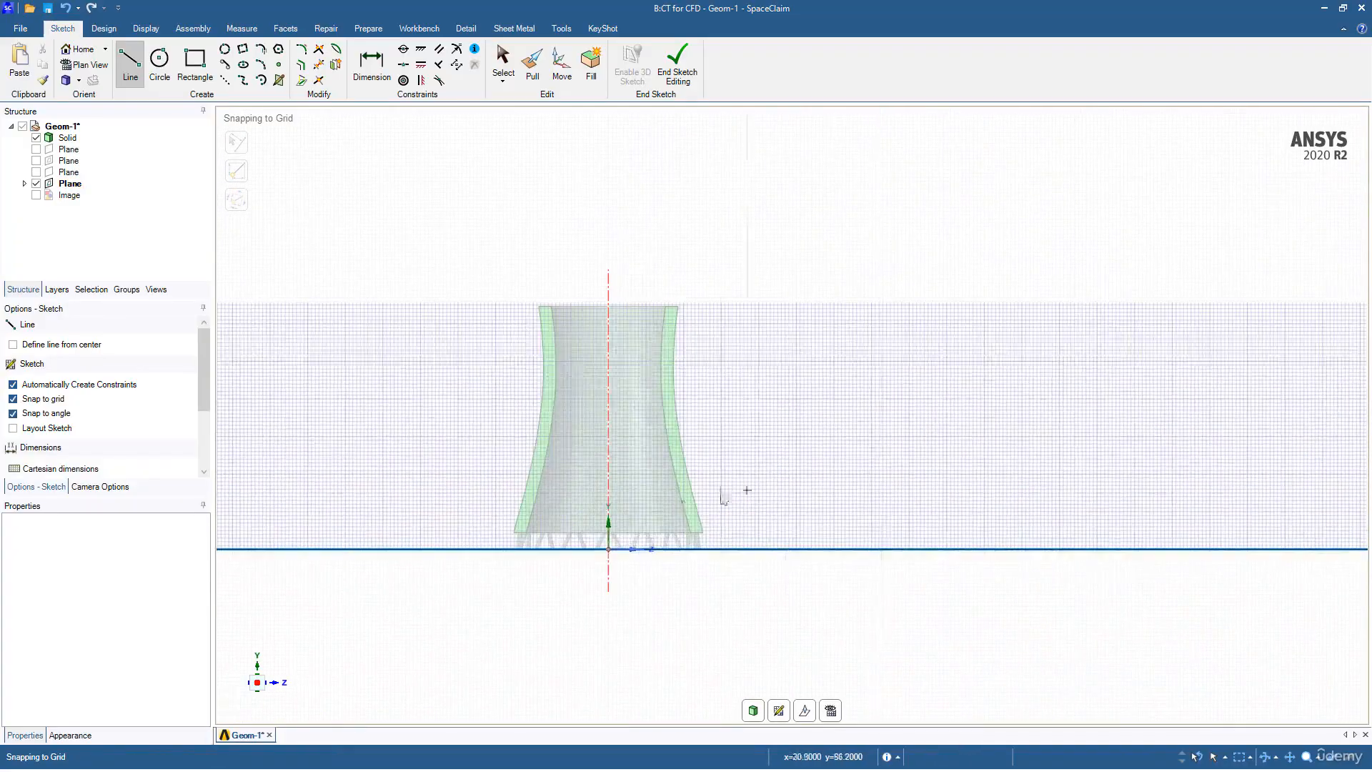
pyautogui.click(609, 549)
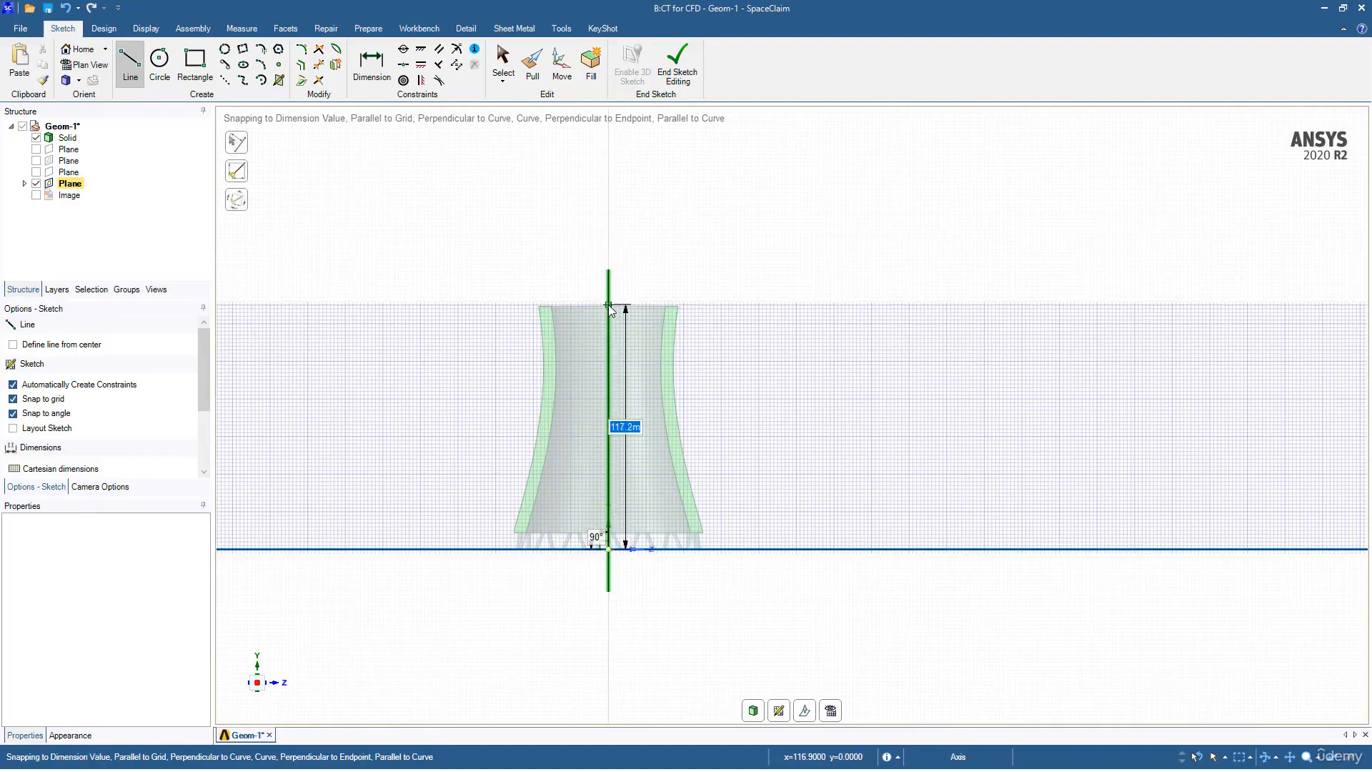
pyautogui.scroll(2, 611, 308)
pyautogui.scroll(3, 609, 307)
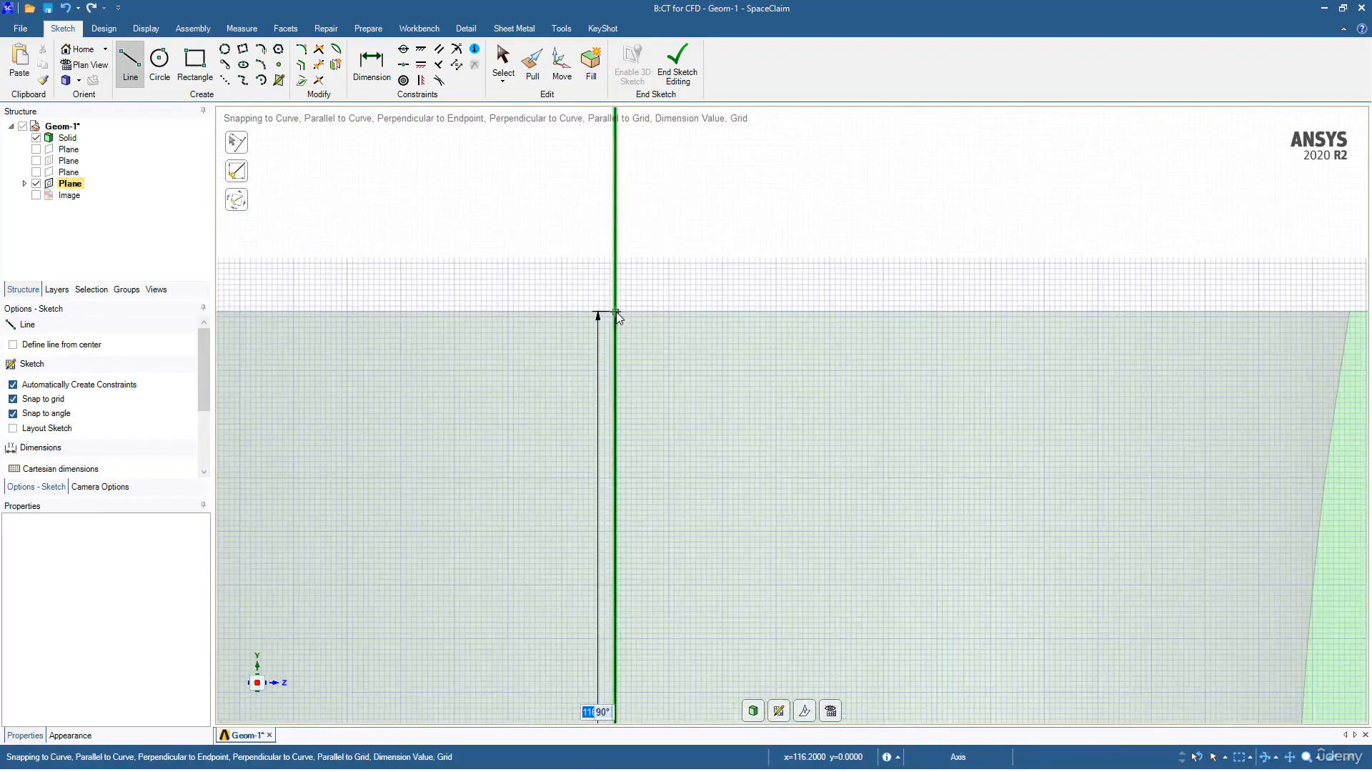
pyautogui.click(617, 322)
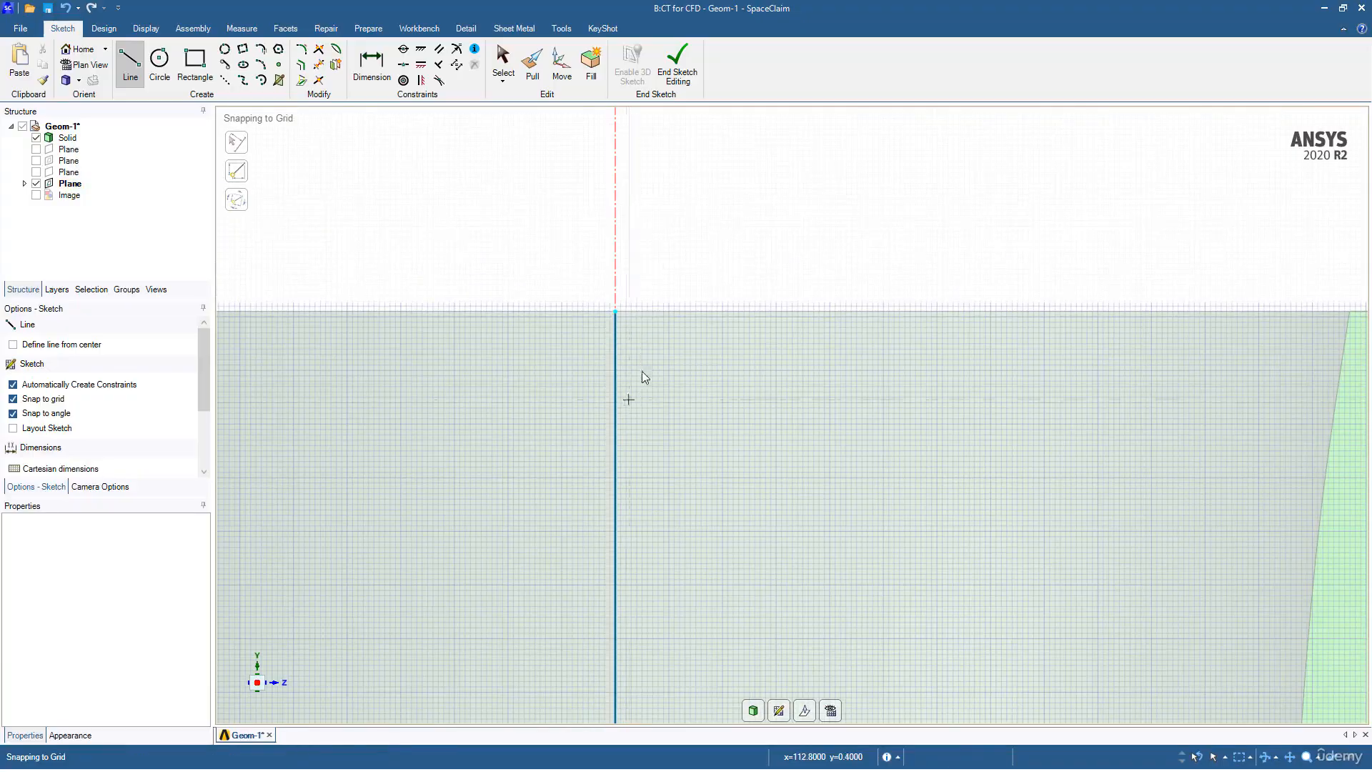
pyautogui.scroll(-4, 704, 358)
pyautogui.scroll(-5, 700, 384)
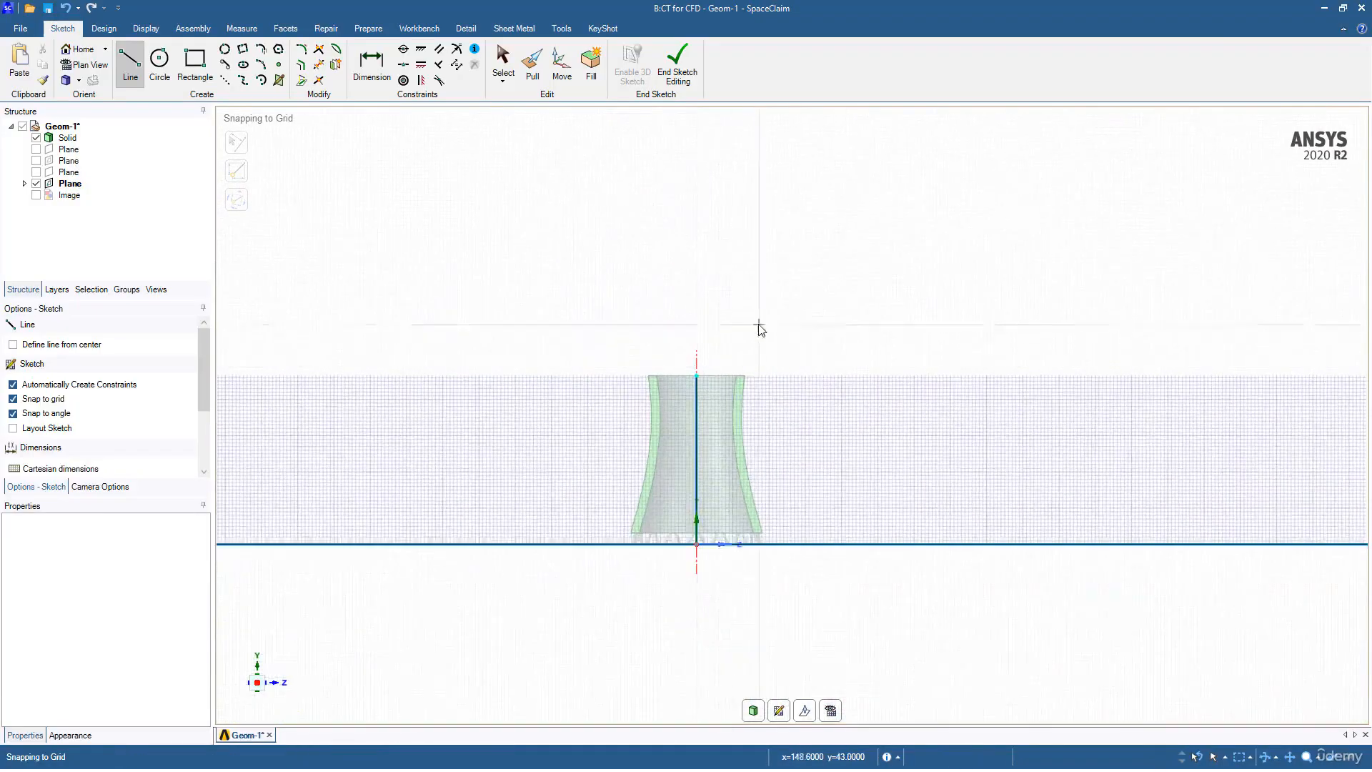
pyautogui.keyDown('ctrl'); pyautogui.moveTo(759, 355); pyautogui.dragTo(689, 386, button='middle'); pyautogui.keyUp('ctrl')
# Step: Continue the vertical line upward to a total height of about 600 m
pyautogui.click(624, 406)
pyautogui.scroll(5, 645, 296)
pyautogui.scroll(-12, 623, 313)
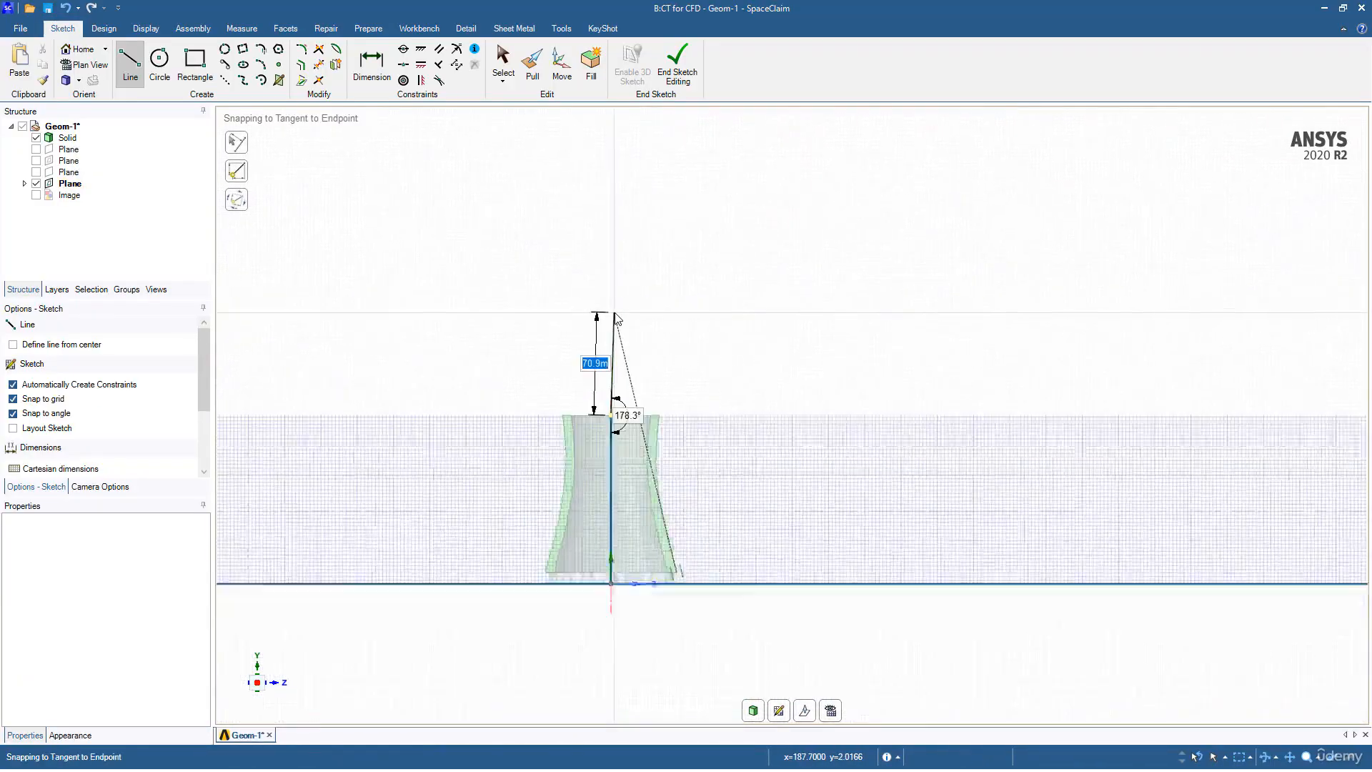
pyautogui.keyDown('ctrl'); pyautogui.moveTo(620, 306); pyautogui.dragTo(605, 411, button='middle'); pyautogui.keyUp('ctrl')
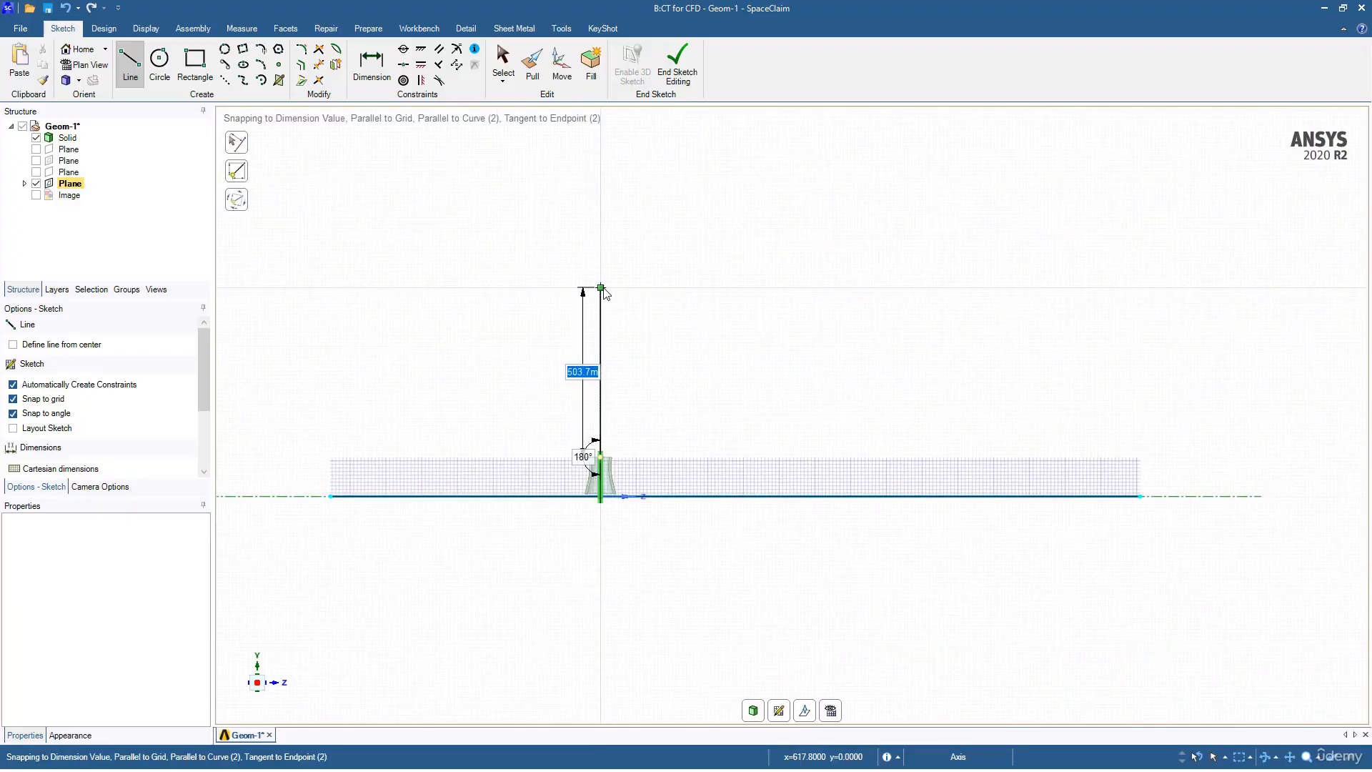
pyautogui.write('6')
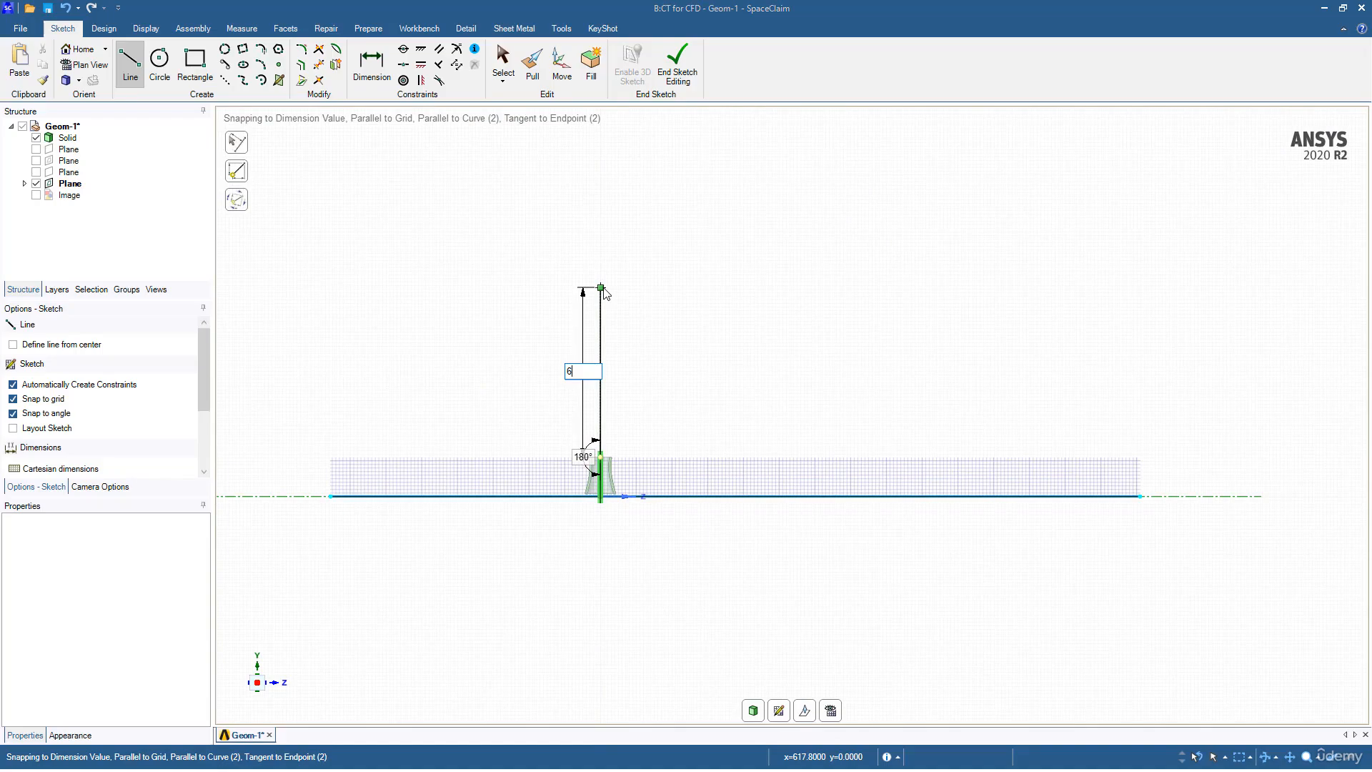
pyautogui.press('Return')
pyautogui.press('Escape')
# Step: Draw the domain's left and right vertical sides between the bottom and top corners
pyautogui.click(332, 497)
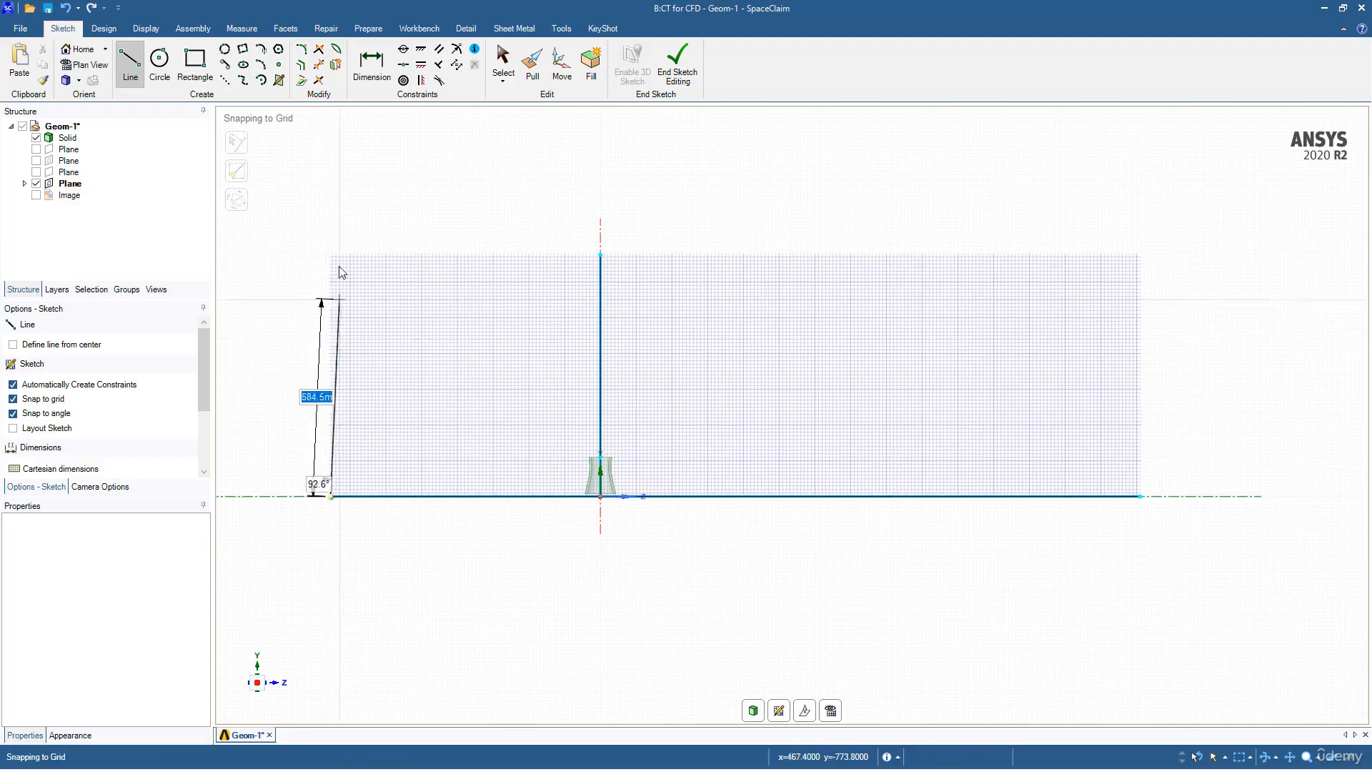
pyautogui.click(335, 257)
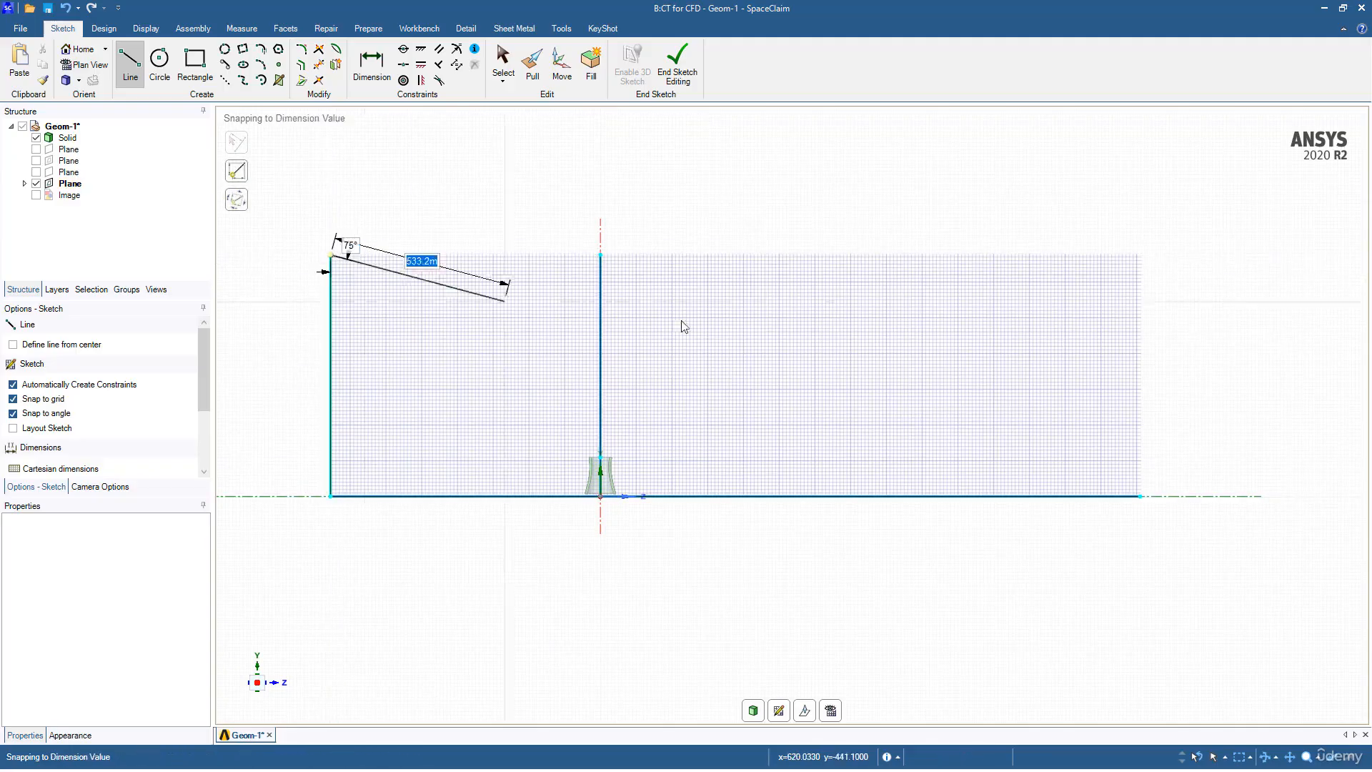
pyautogui.press('Escape')
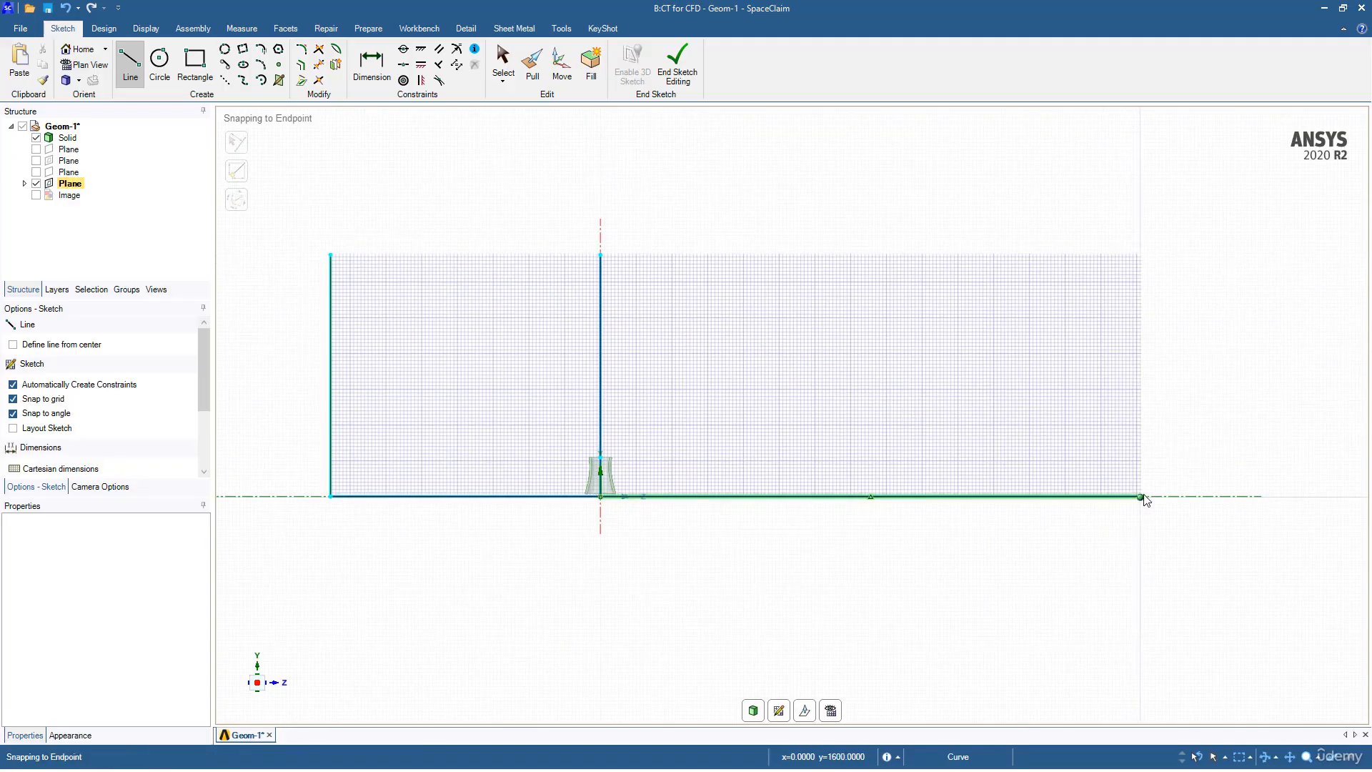
pyautogui.click(1142, 481)
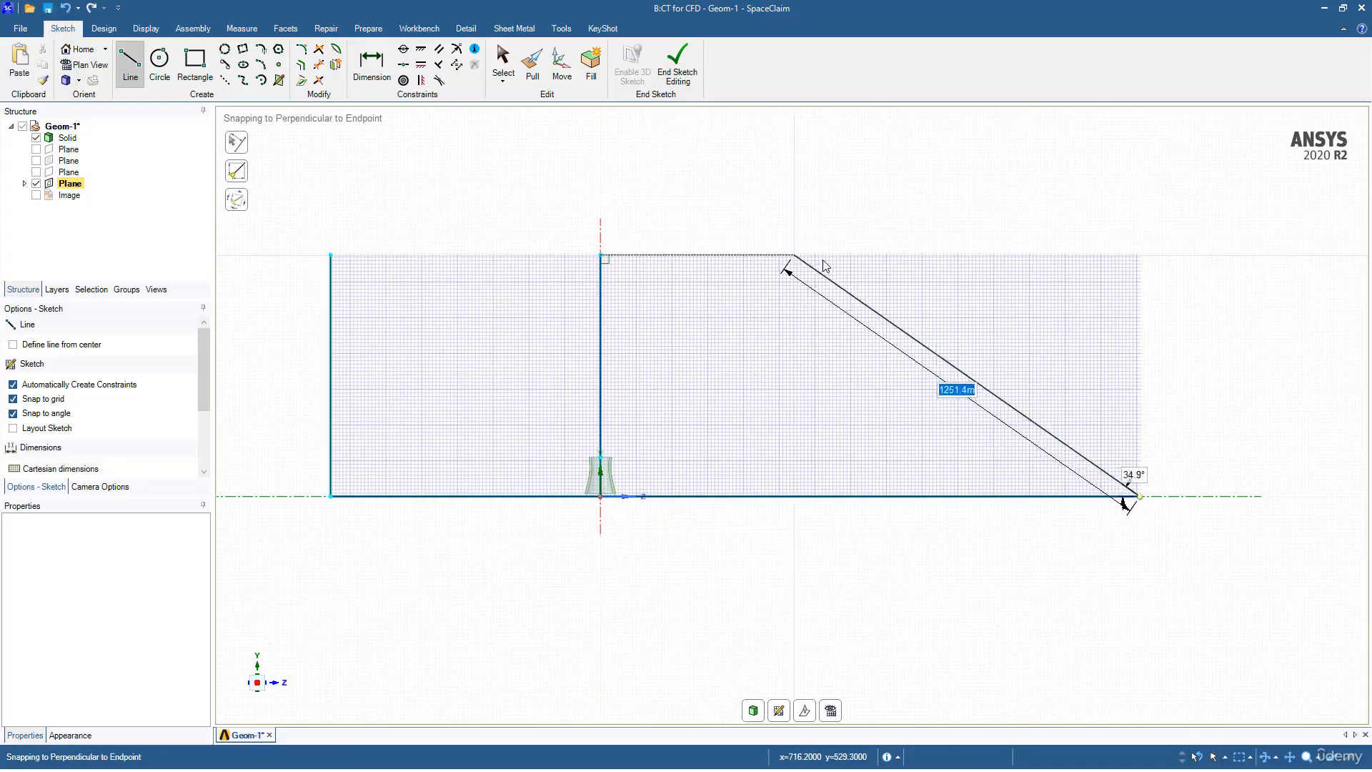
pyautogui.click(1140, 256)
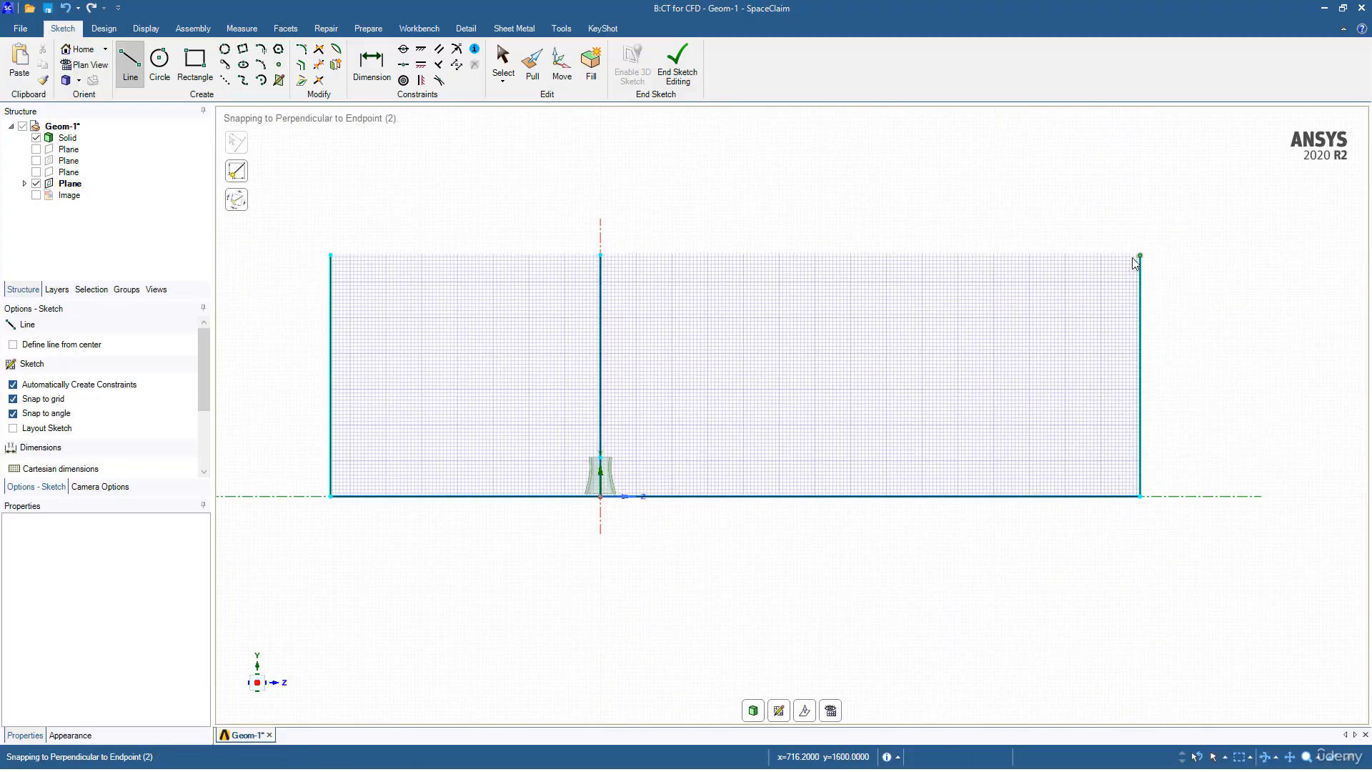
# Step: Trim away the middle vertical line and both parts of the bottom line
pyautogui.click(319, 64)
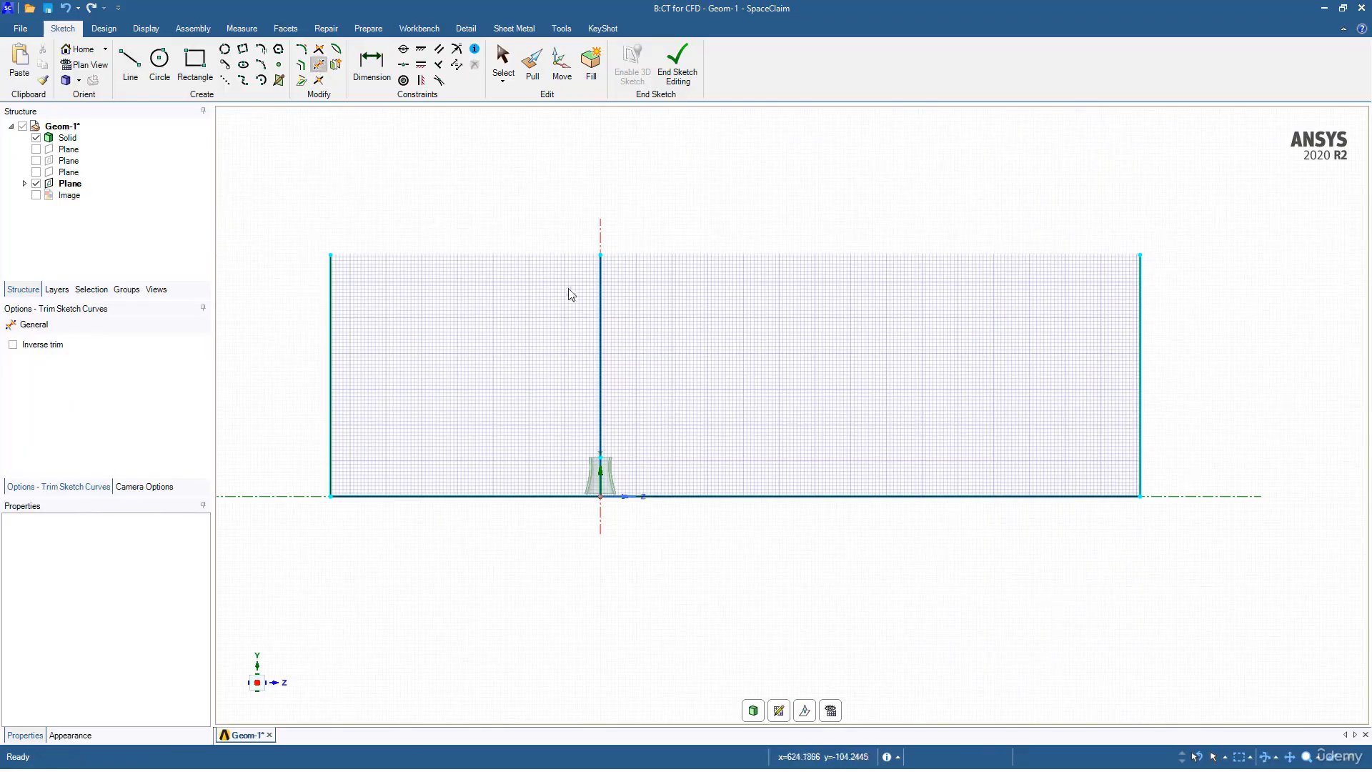
pyautogui.click(598, 312)
pyautogui.scroll(3, 596, 354)
pyautogui.scroll(3, 599, 364)
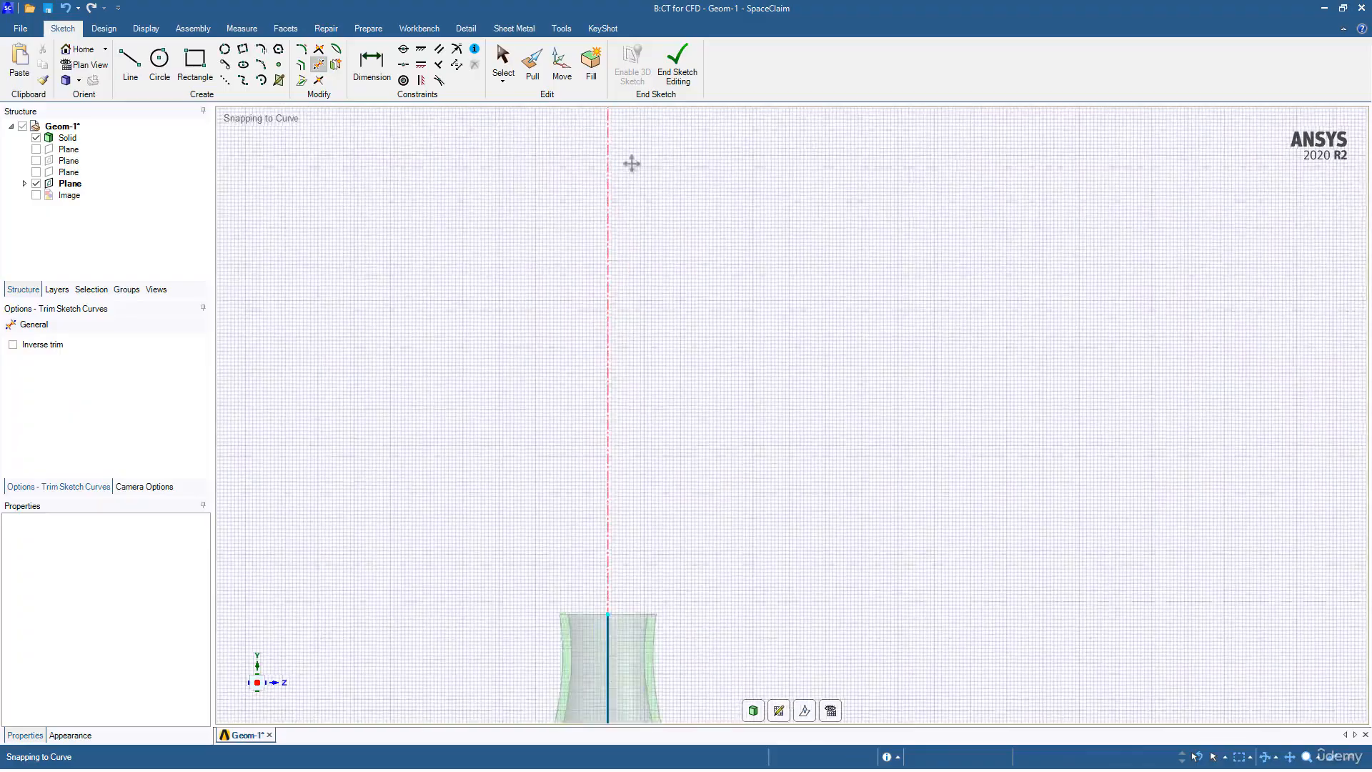
pyautogui.scroll(5, 646, 444)
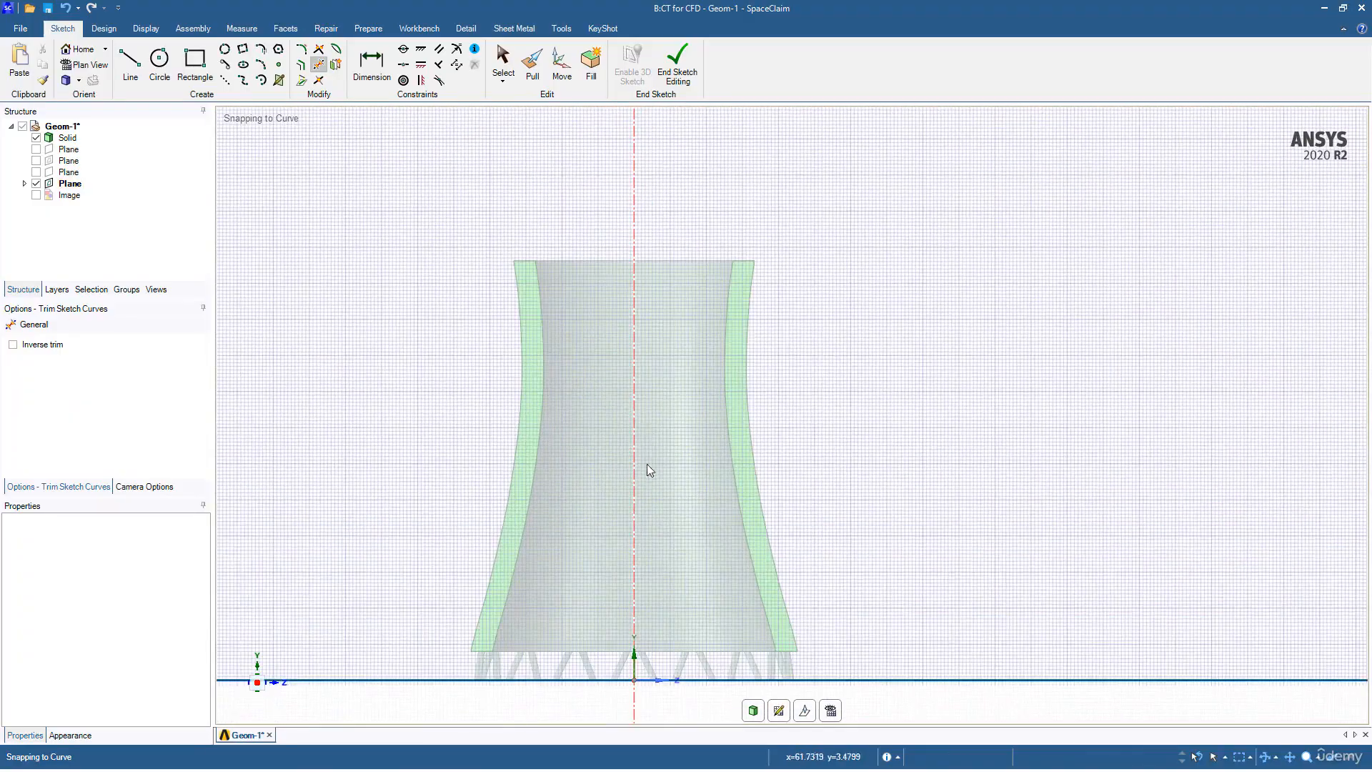
pyautogui.scroll(-10, 689, 444)
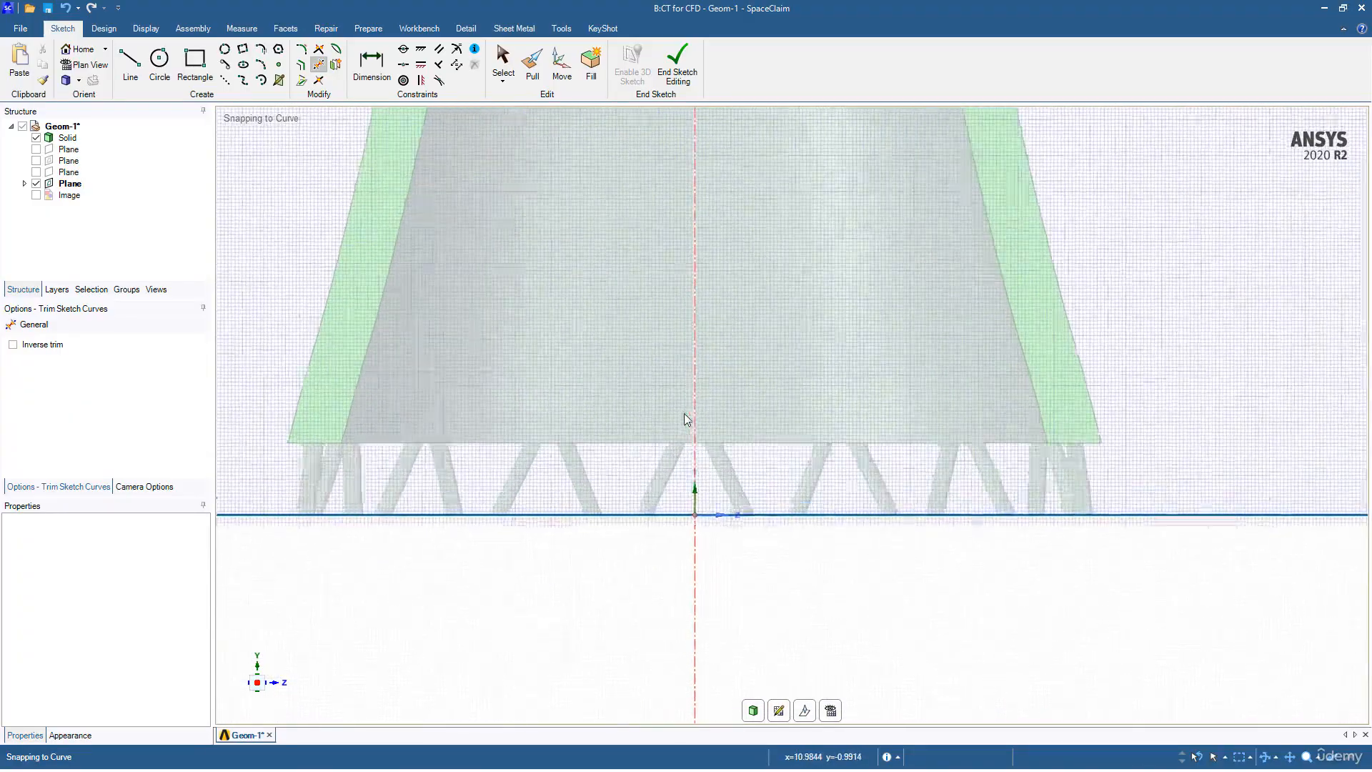
pyautogui.scroll(-1, 652, 423)
pyautogui.click(639, 428)
pyautogui.click(728, 428)
pyautogui.click(130, 66)
# Step: Draw the top and bottom edges corner to corner, closing the rectangle around the tower
pyautogui.click(466, 255)
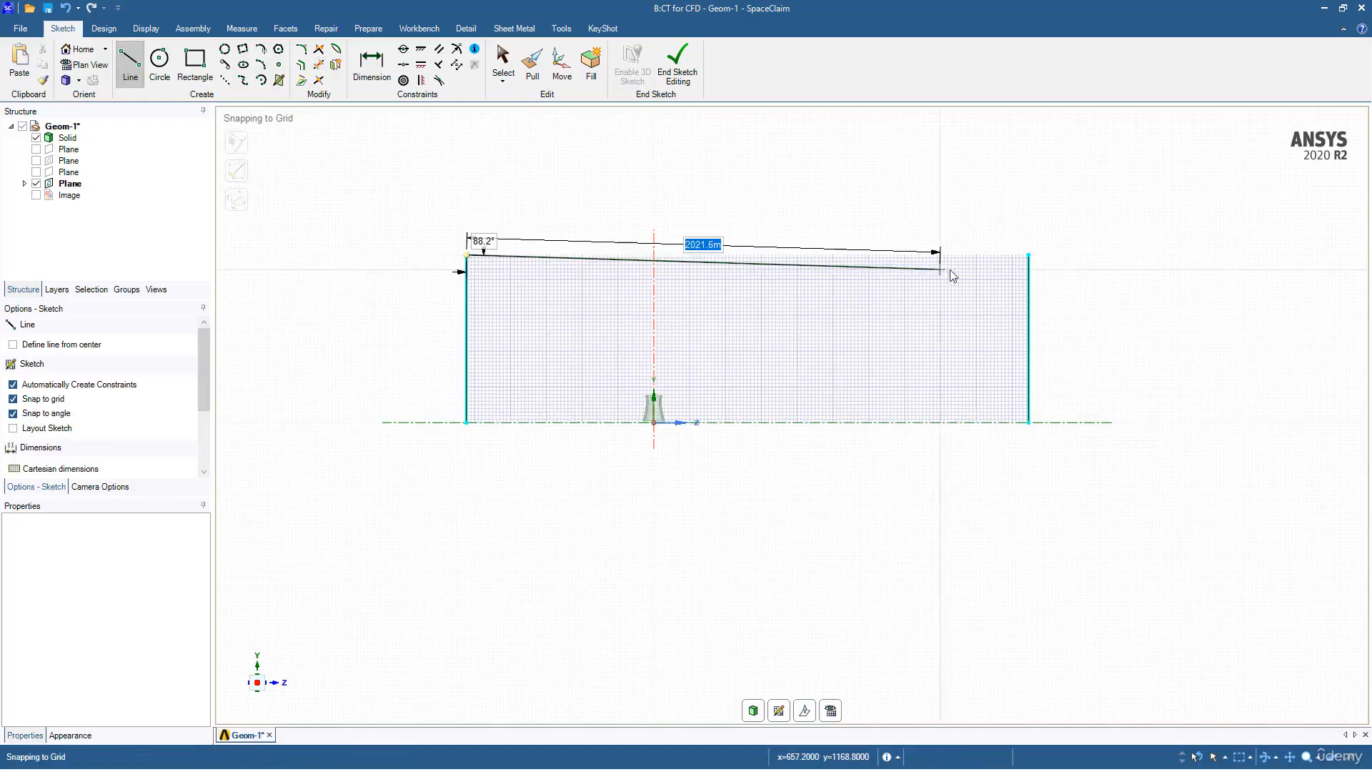
pyautogui.click(1029, 255)
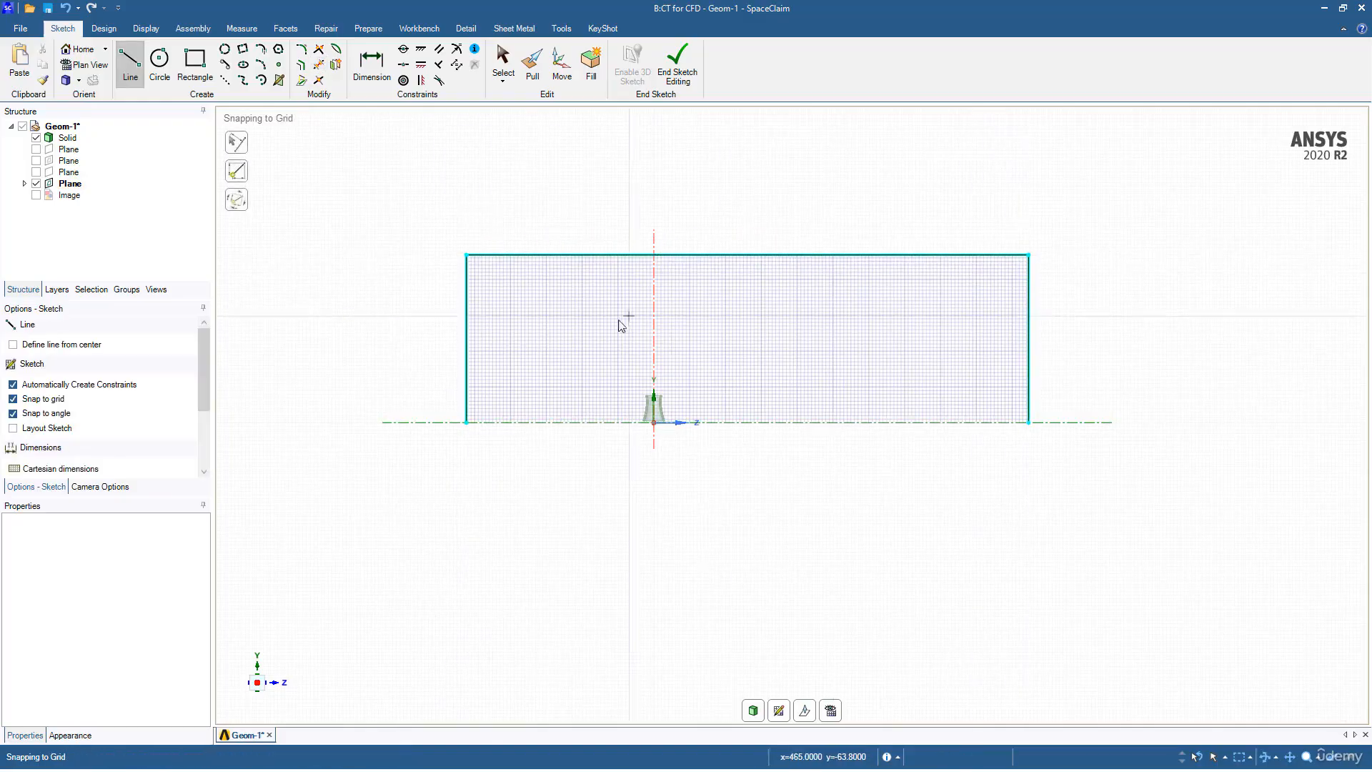
pyautogui.press('Escape')
pyautogui.click(131, 66)
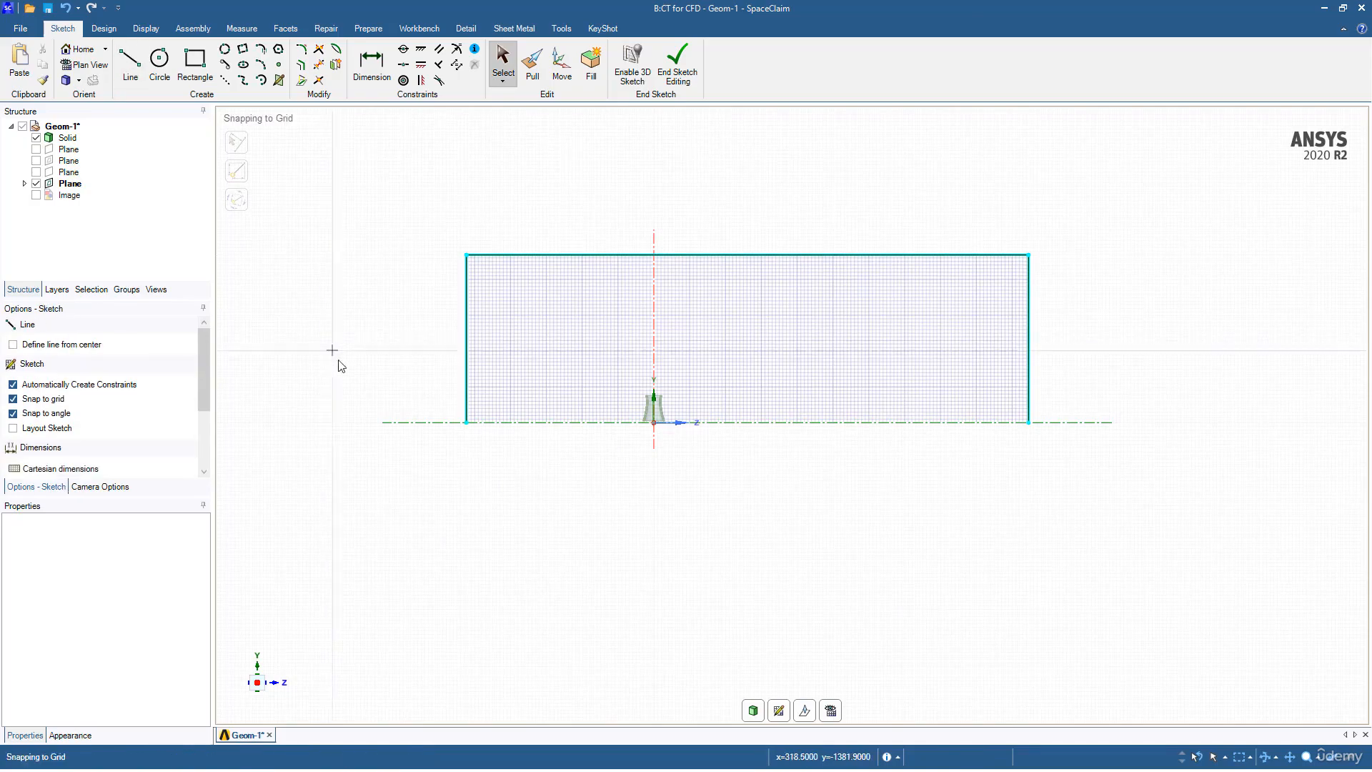
pyautogui.click(466, 422)
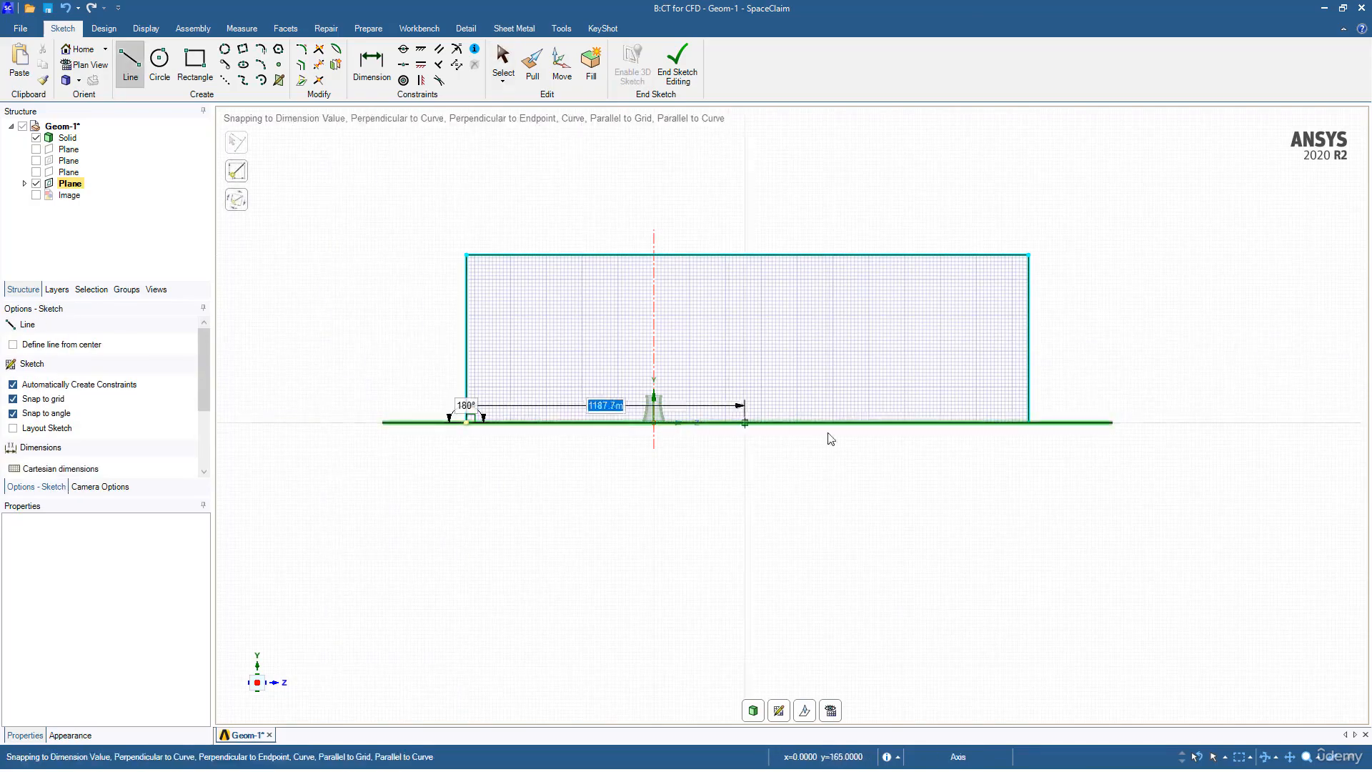
pyautogui.click(1028, 422)
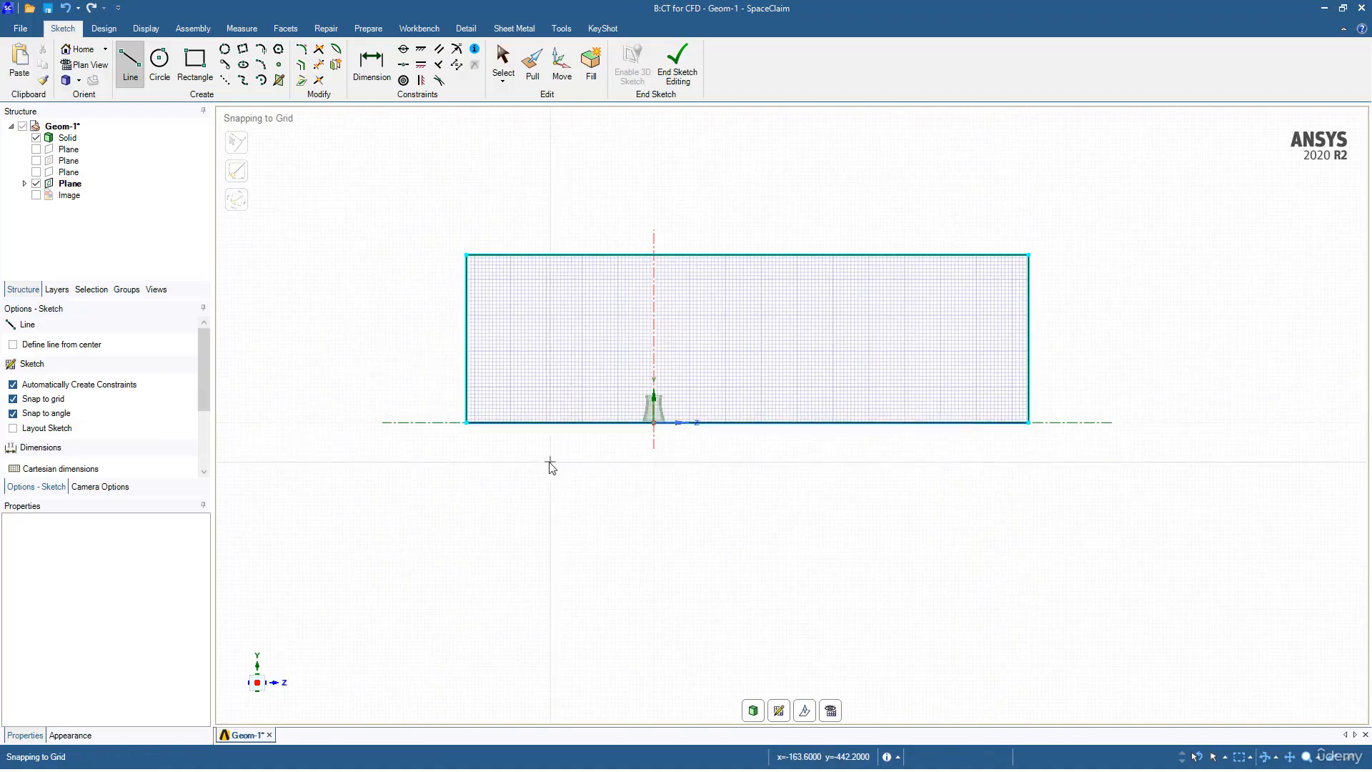
pyautogui.press('Escape')
pyautogui.moveTo(469, 416)
pyautogui.keyDown('ctrl'); pyautogui.mouseDown(button='middle')
pyautogui.moveTo(436, 432)
pyautogui.moveTo(570, 455)
pyautogui.mouseUp(button='middle'); pyautogui.keyUp('ctrl')
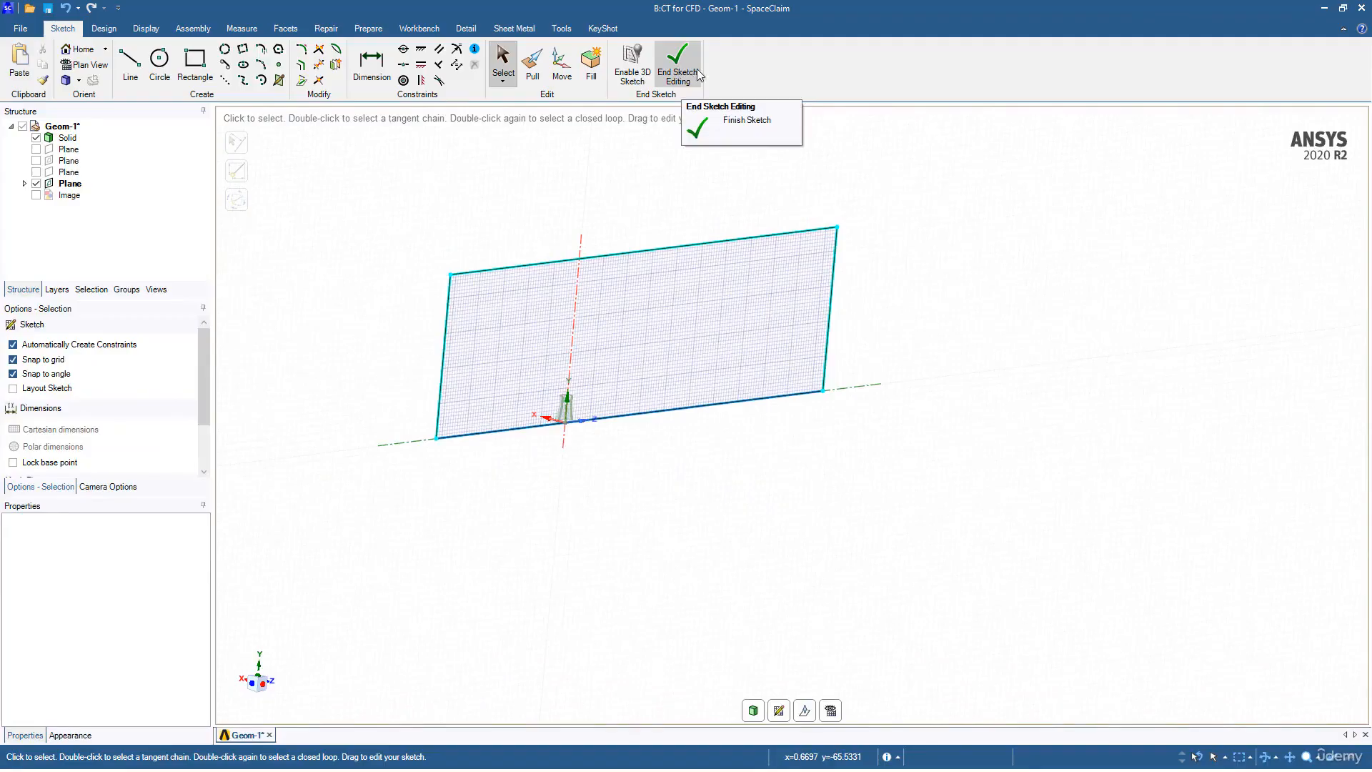
# Step: End sketch editing to form the rectangular surface and select it
pyautogui.click(666, 71)
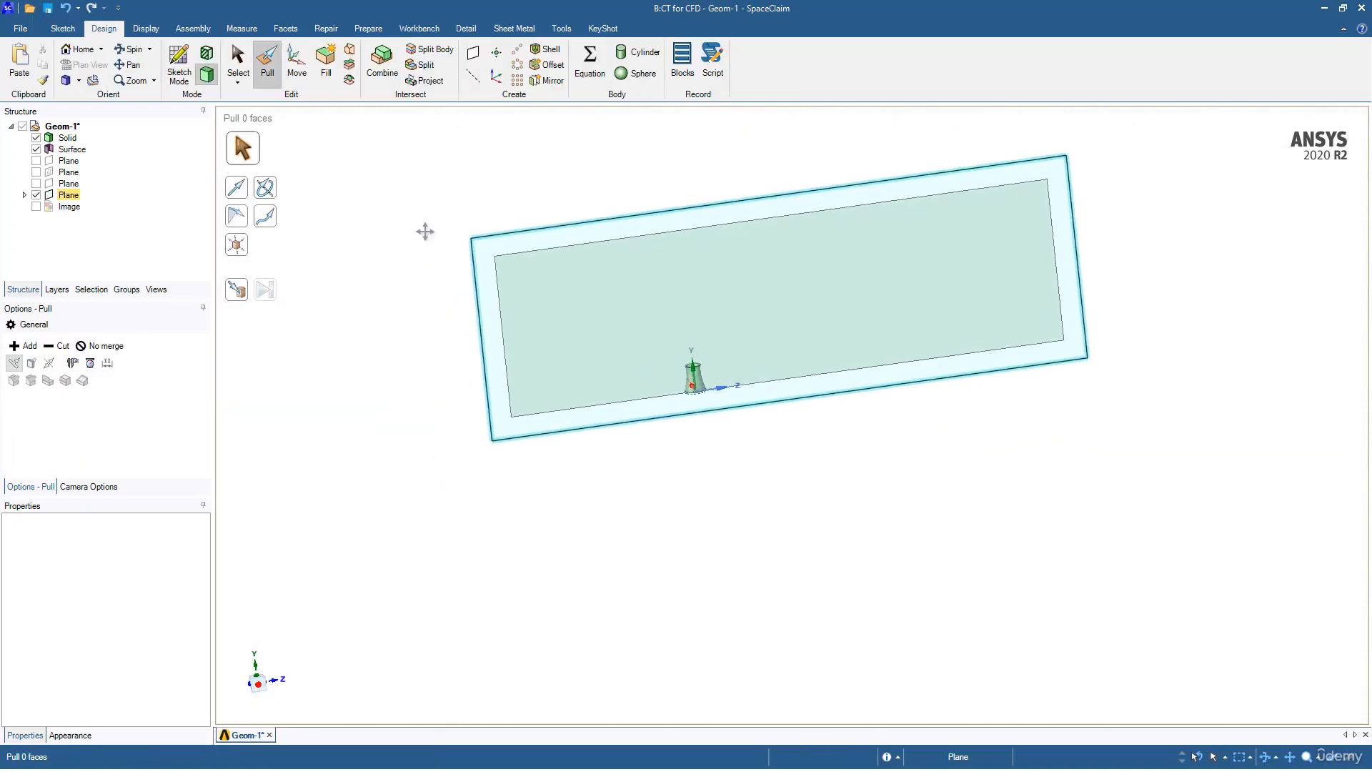
pyautogui.click(647, 310)
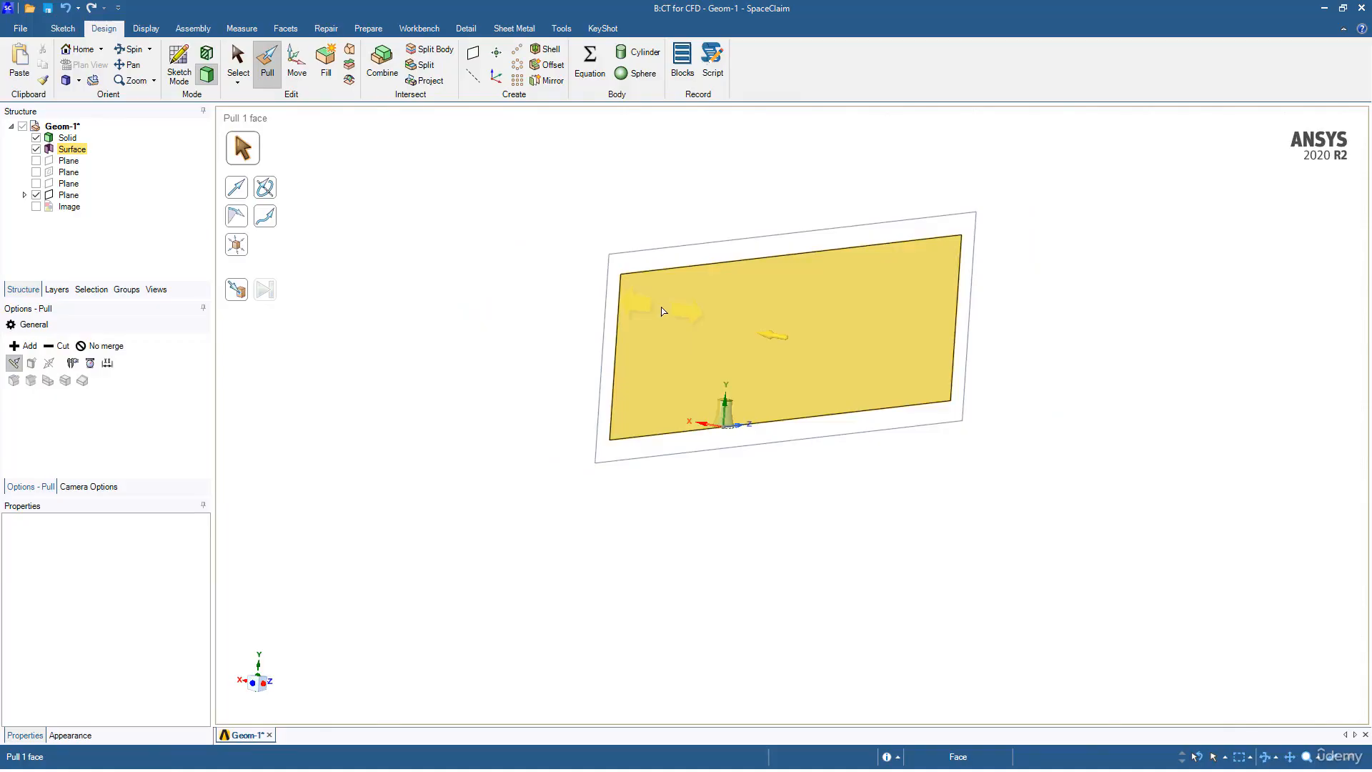
pyautogui.moveTo(656, 321); pyautogui.dragTo(706, 345, button='middle')
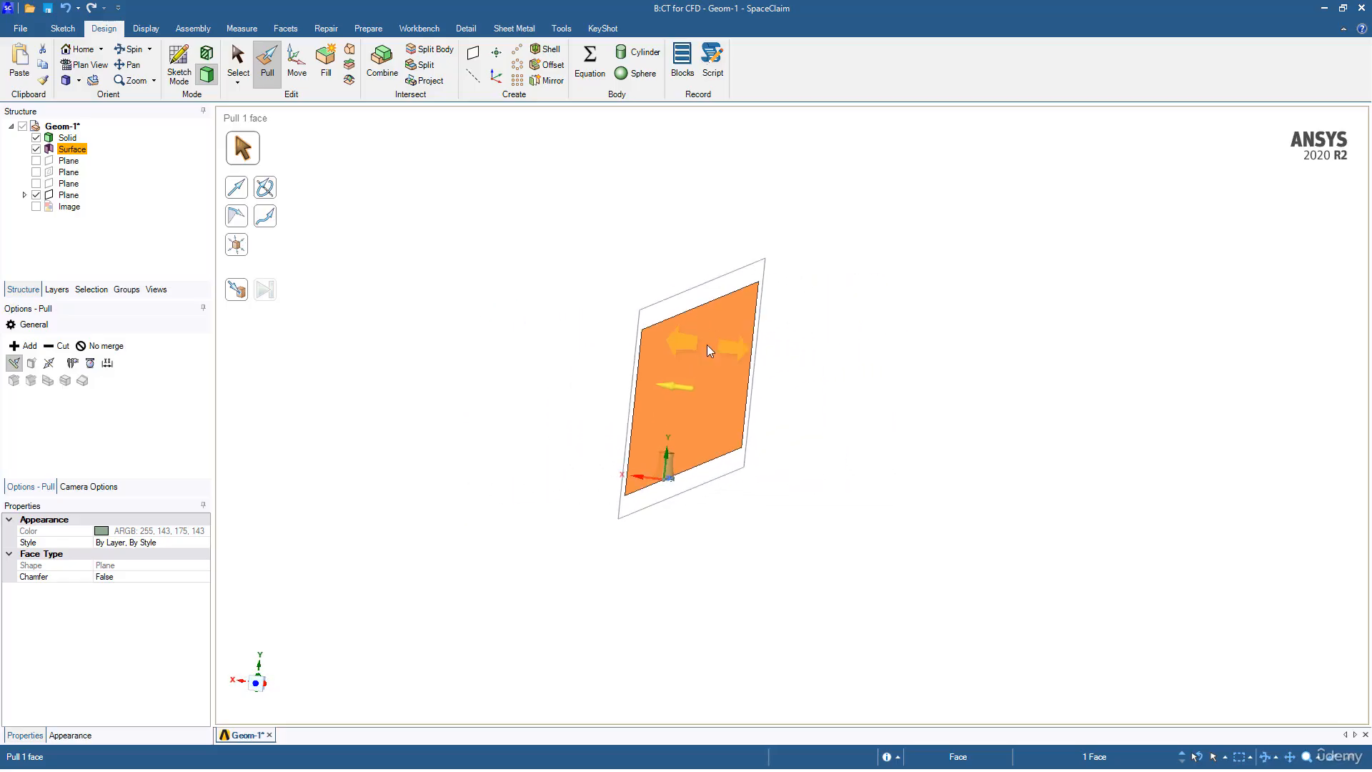
# Step: Pull the surface both sides with No merge into a 1600-deep box solid
pyautogui.click(49, 364)
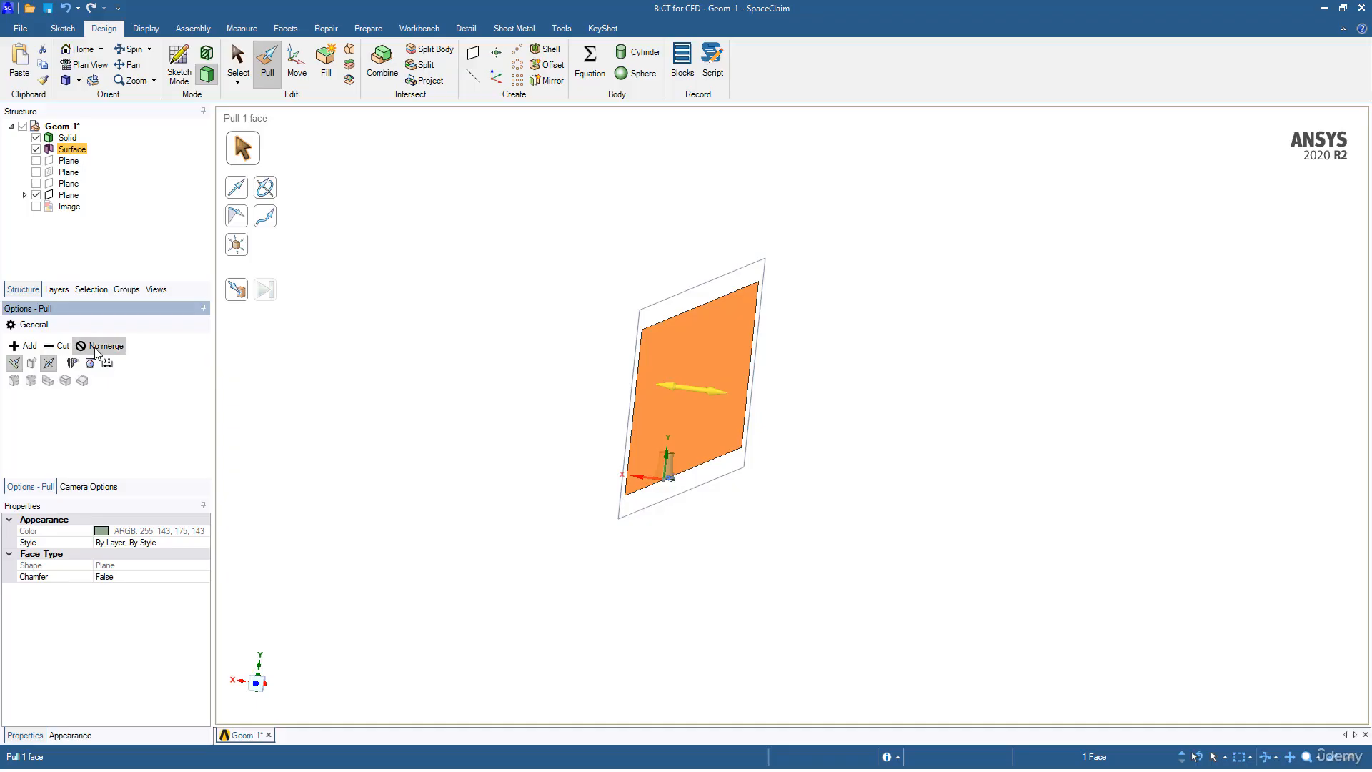
pyautogui.click(100, 346)
pyautogui.moveTo(558, 384); pyautogui.dragTo(459, 369)
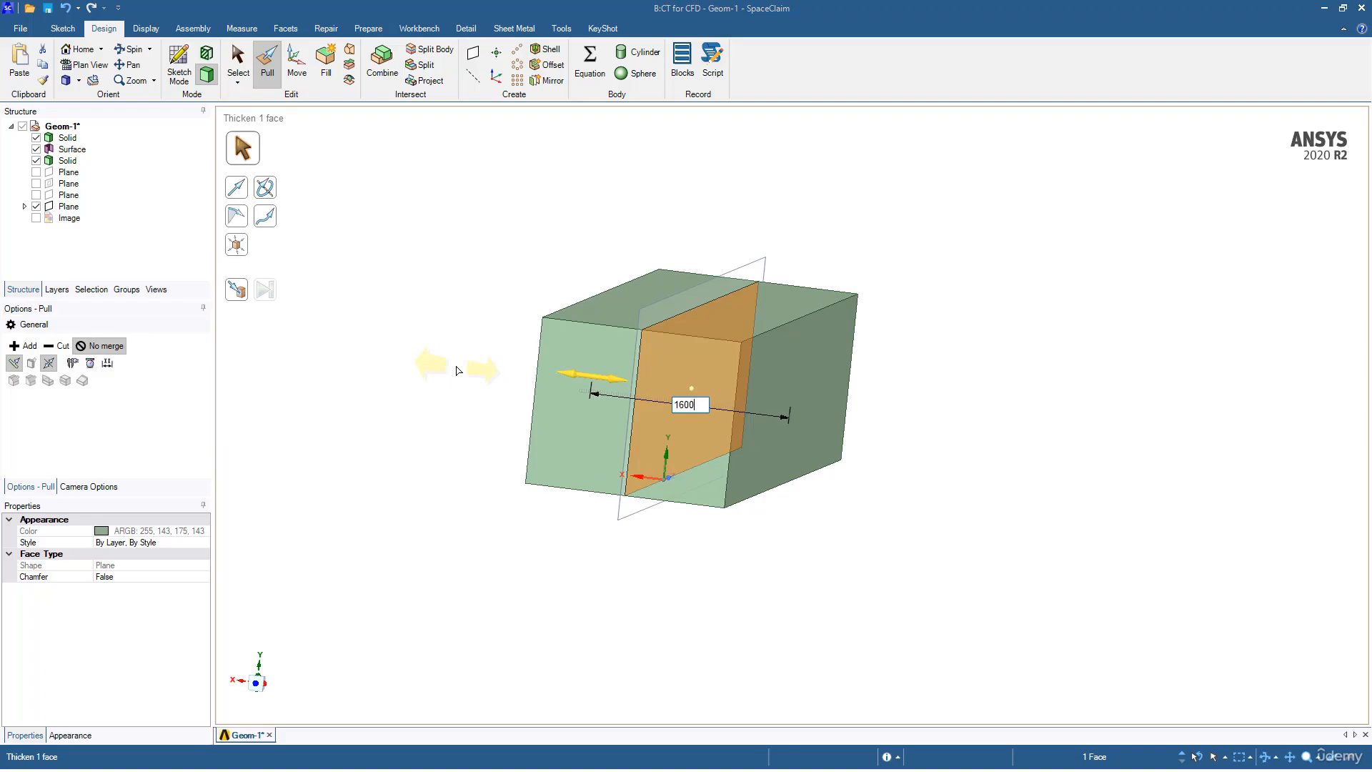
pyautogui.moveTo(445, 368); pyautogui.dragTo(375, 344)
pyautogui.click(366, 325)
pyautogui.moveTo(363, 313); pyautogui.dragTo(404, 279, button='middle')
pyautogui.press('s')
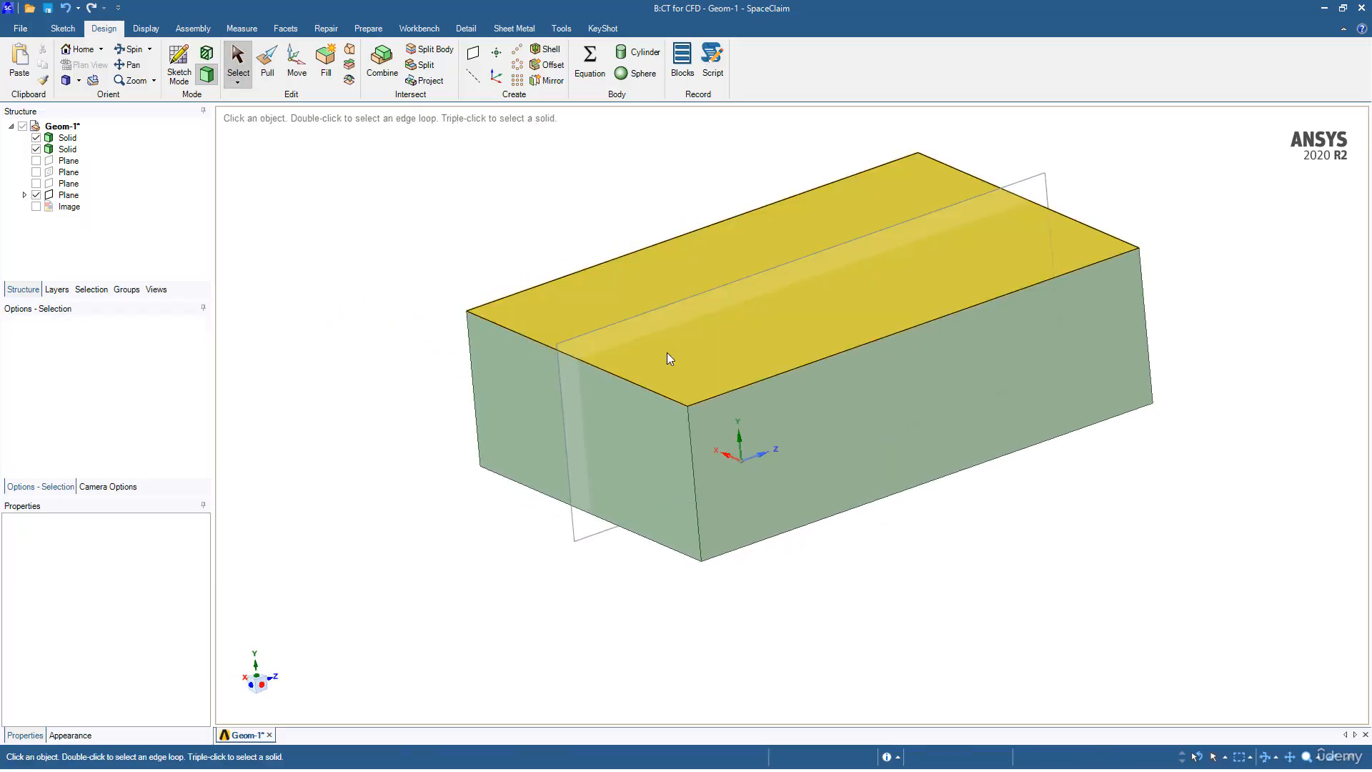
pyautogui.click(675, 353)
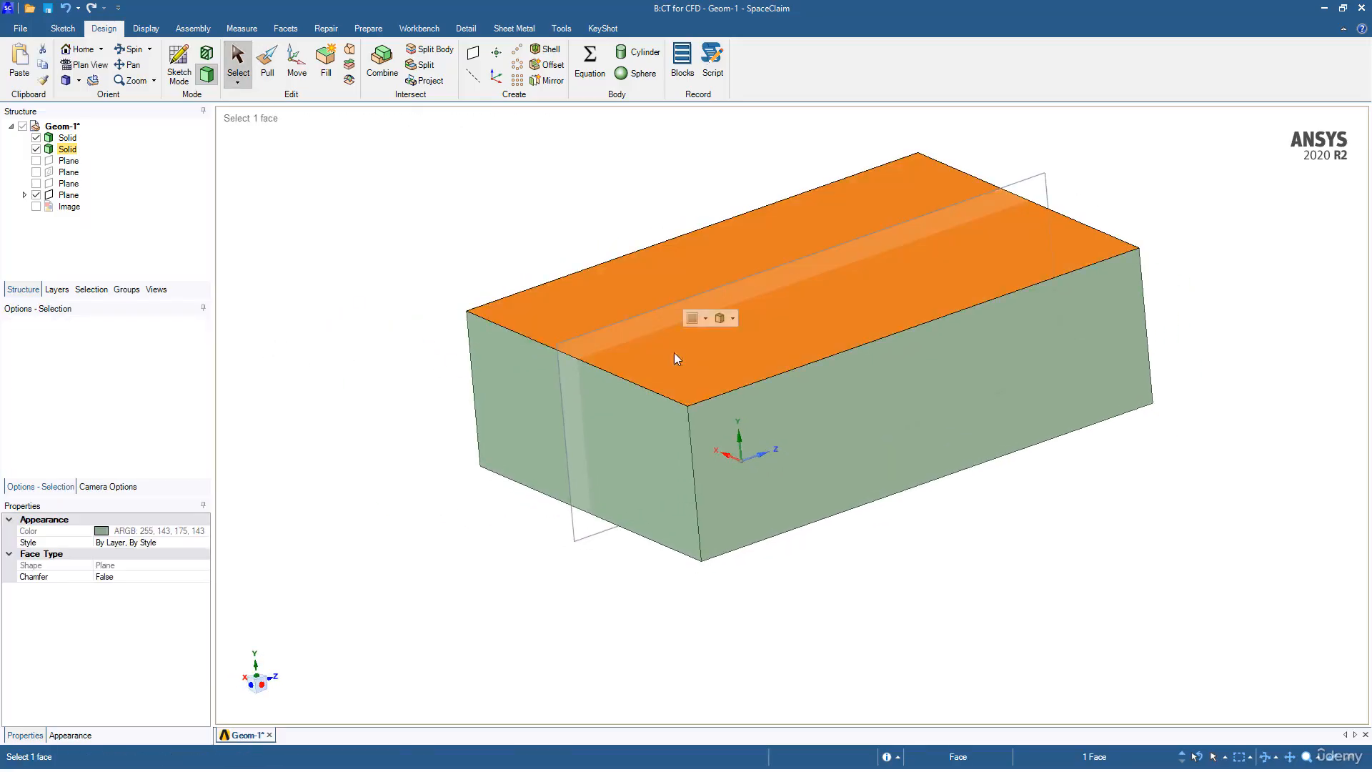
# Step: Apply Transparent display to the box and uncheck the Plane in the Structure tree
pyautogui.click(153, 28)
pyautogui.click(373, 65)
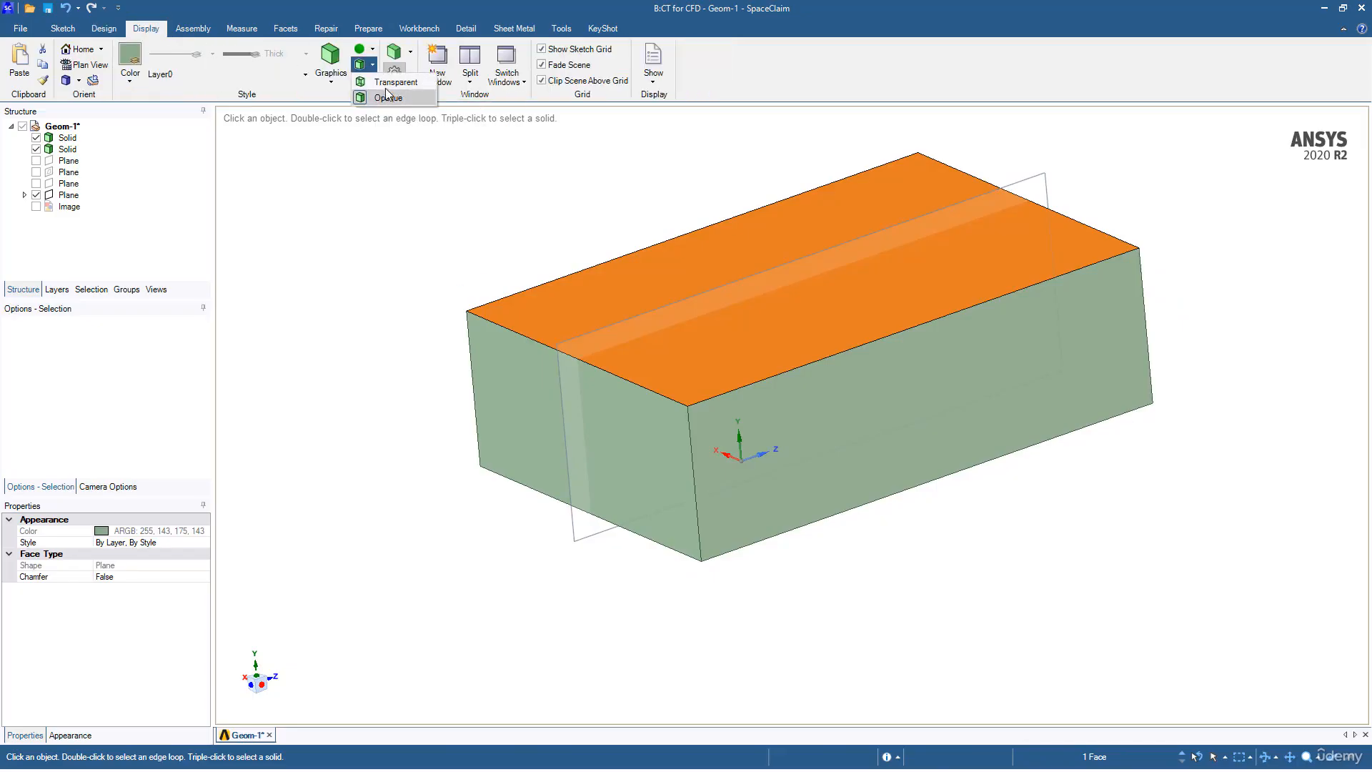
pyautogui.click(388, 83)
pyautogui.moveTo(392, 205); pyautogui.dragTo(512, 215, button='middle')
pyautogui.click(431, 238)
pyautogui.moveTo(504, 216); pyautogui.dragTo(376, 281, button='middle')
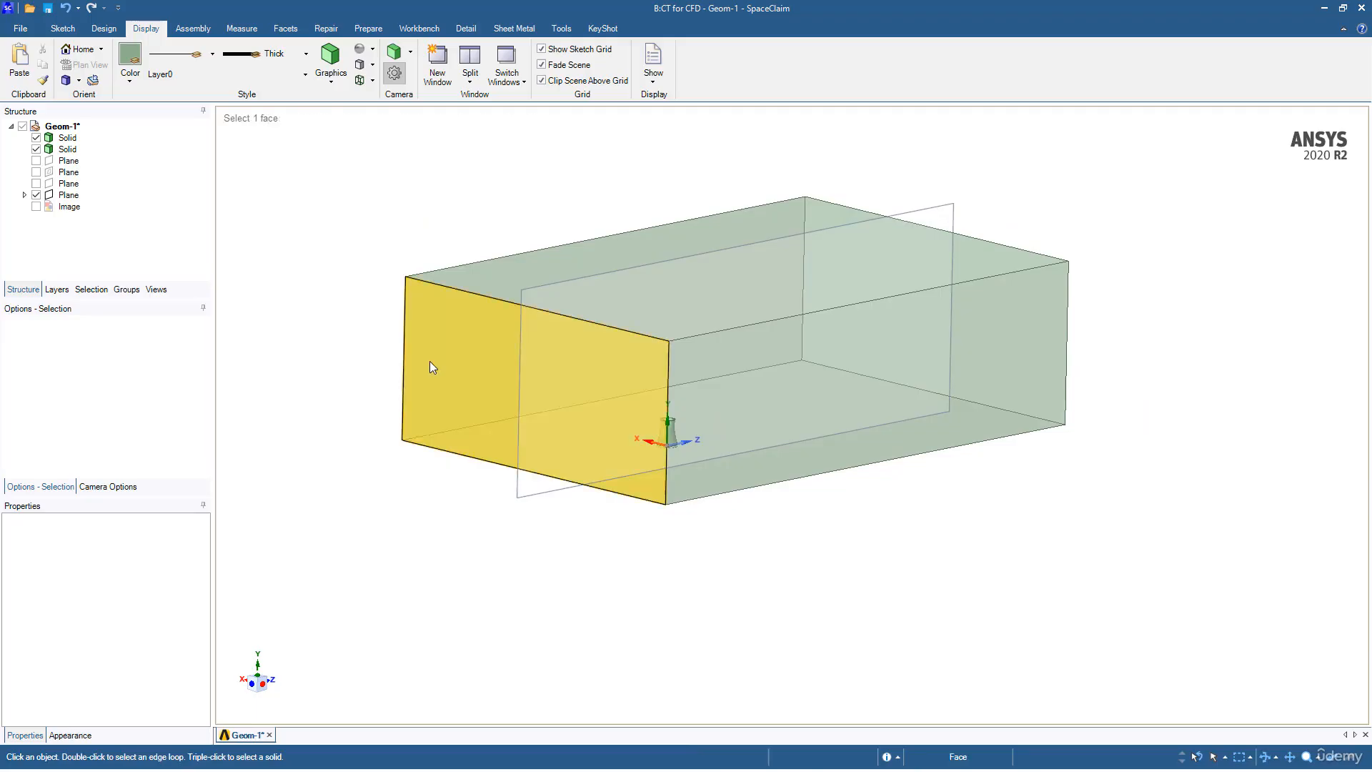
pyautogui.keyDown('ctrl'); pyautogui.moveTo(452, 361); pyautogui.dragTo(491, 348, button='middle'); pyautogui.keyUp('ctrl')
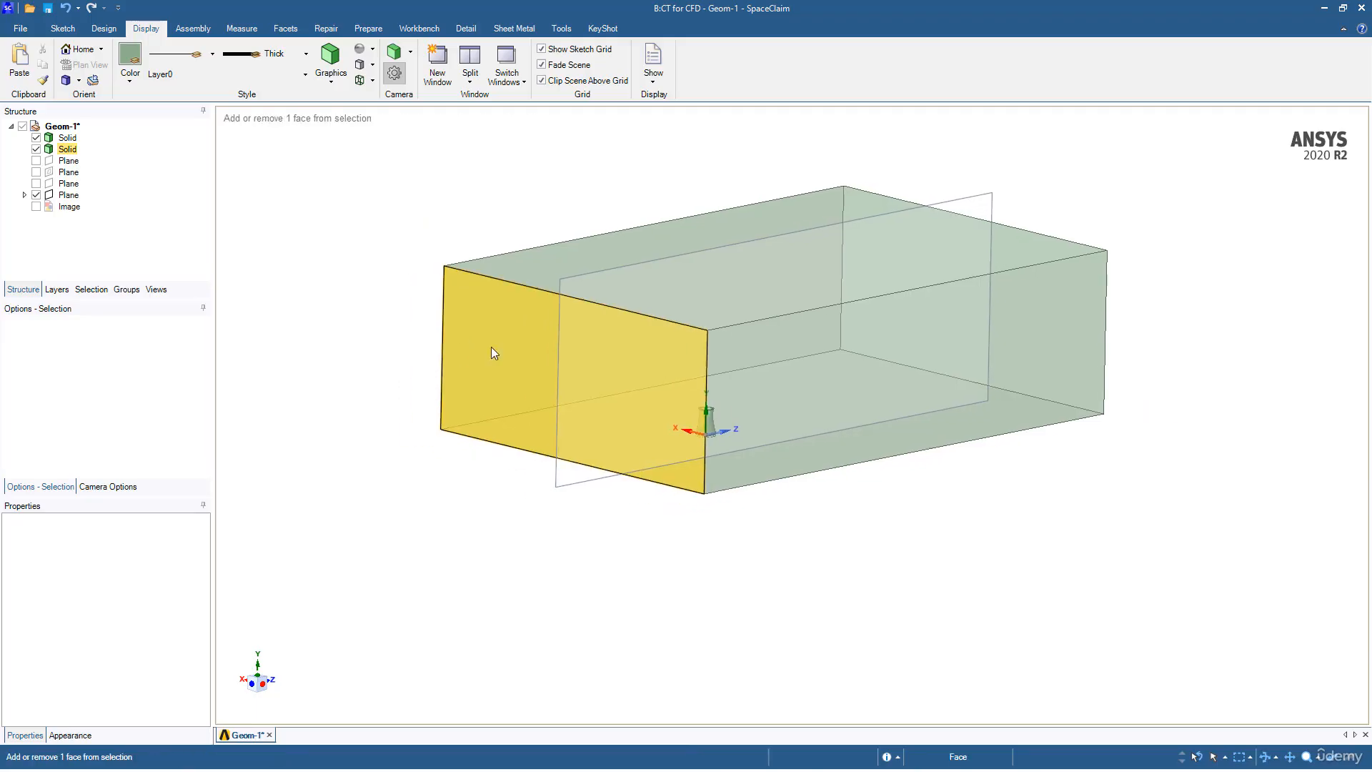
pyautogui.click(35, 194)
pyautogui.keyDown('ctrl'); pyautogui.moveTo(381, 258); pyautogui.dragTo(328, 263, button='middle'); pyautogui.keyUp('ctrl')
# Step: Start a Combine and try picking the box and tower bodies, hiding and re-showing the enclosure box
pyautogui.click(102, 29)
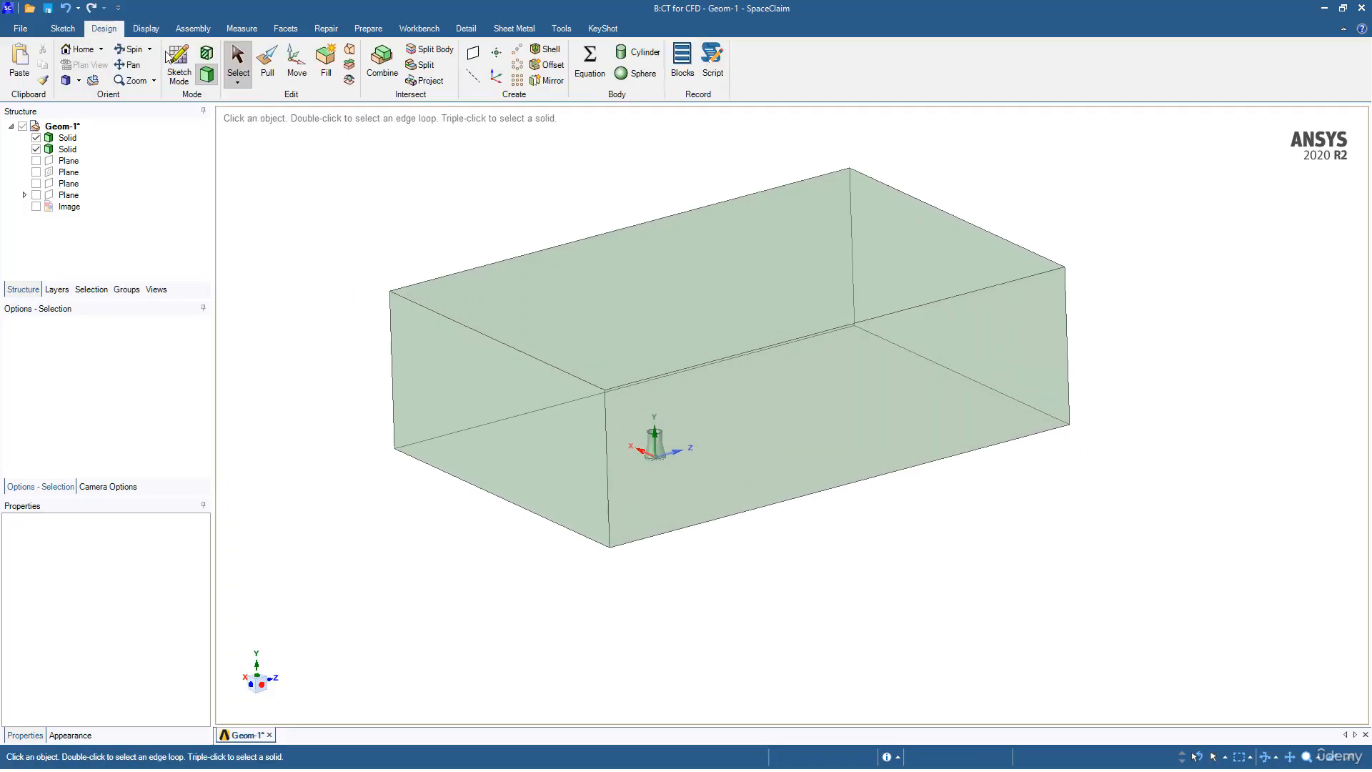
pyautogui.click(381, 62)
pyautogui.click(429, 343)
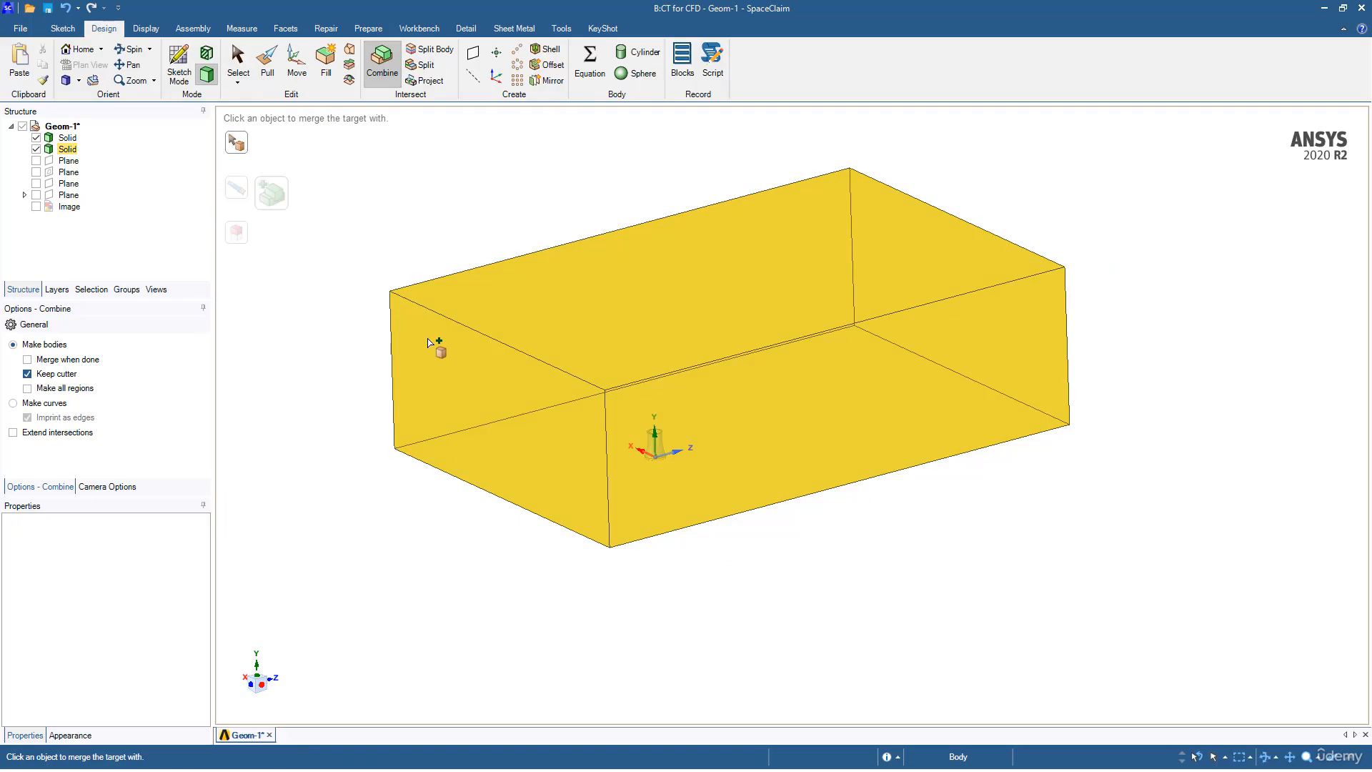
pyautogui.click(429, 342)
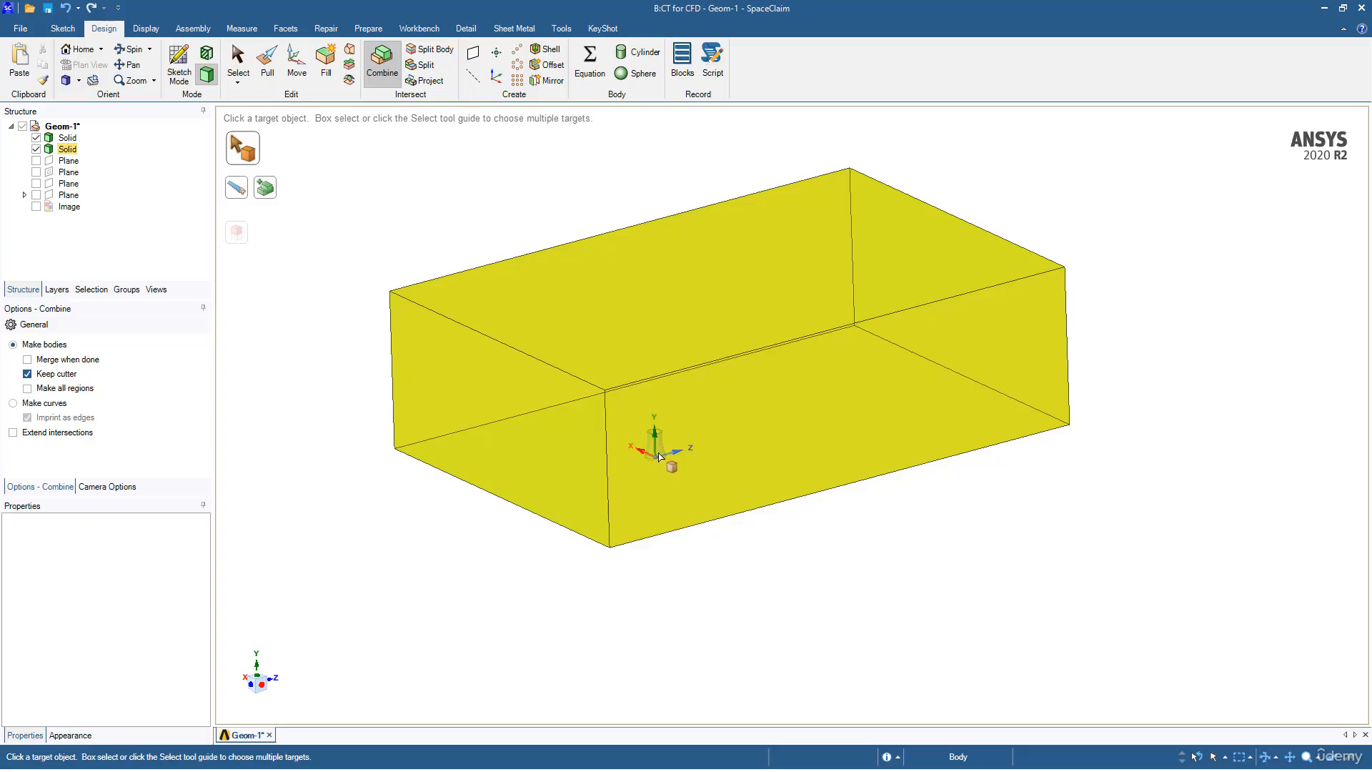
pyautogui.click(36, 149)
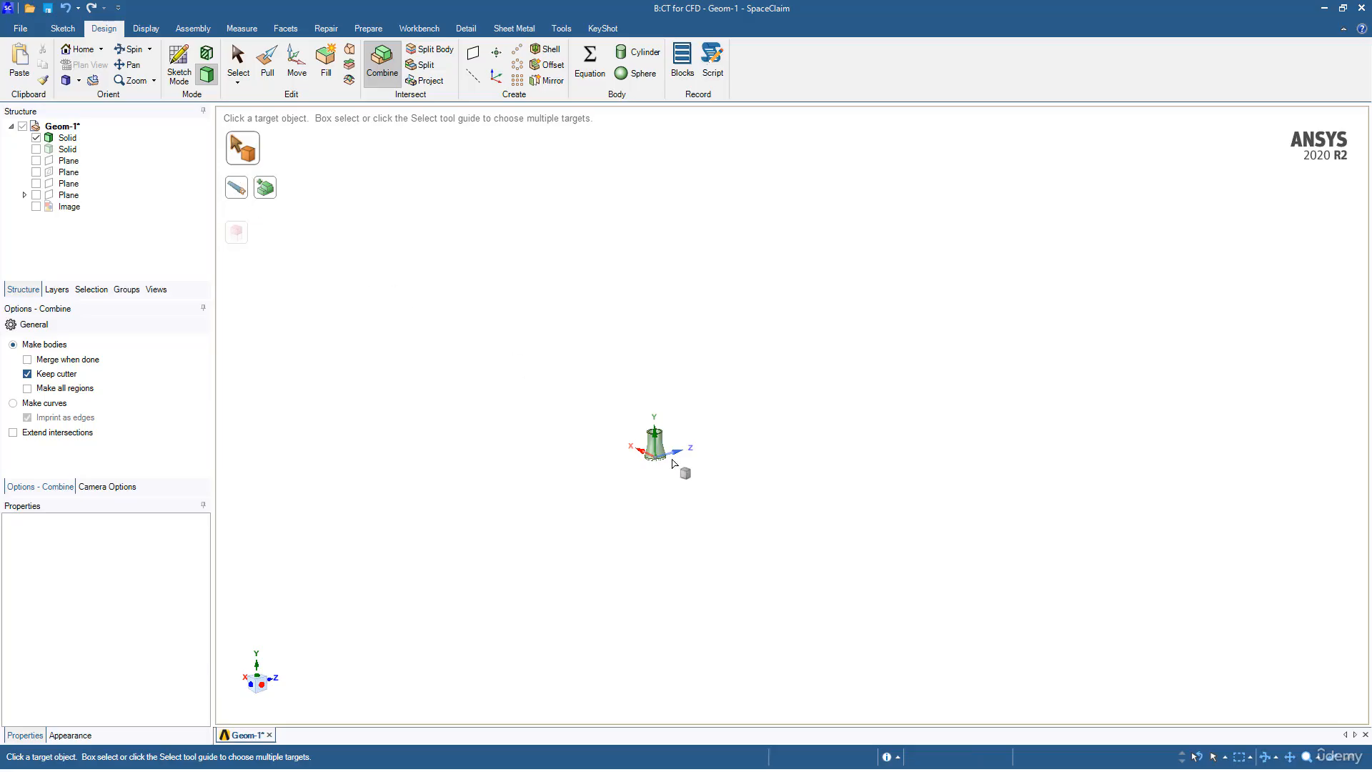
pyautogui.click(656, 446)
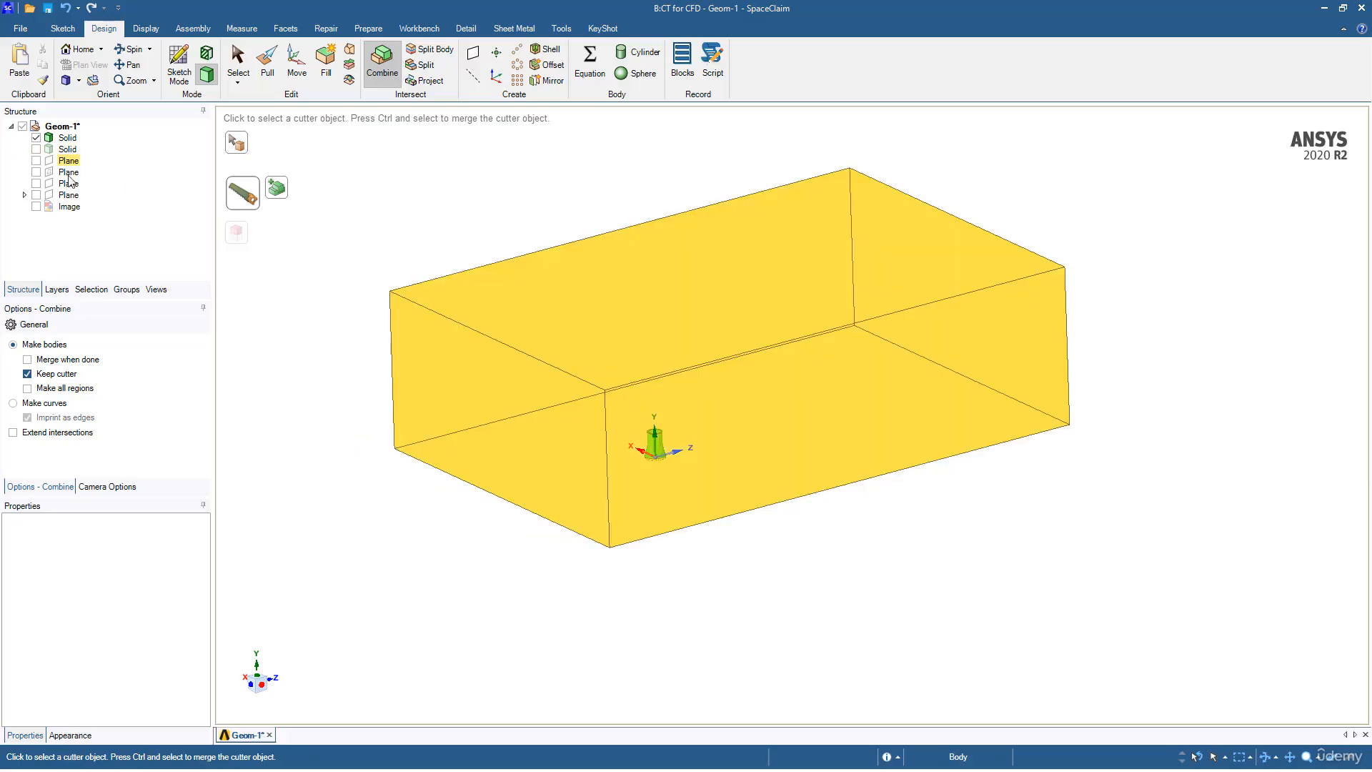
pyautogui.click(239, 146)
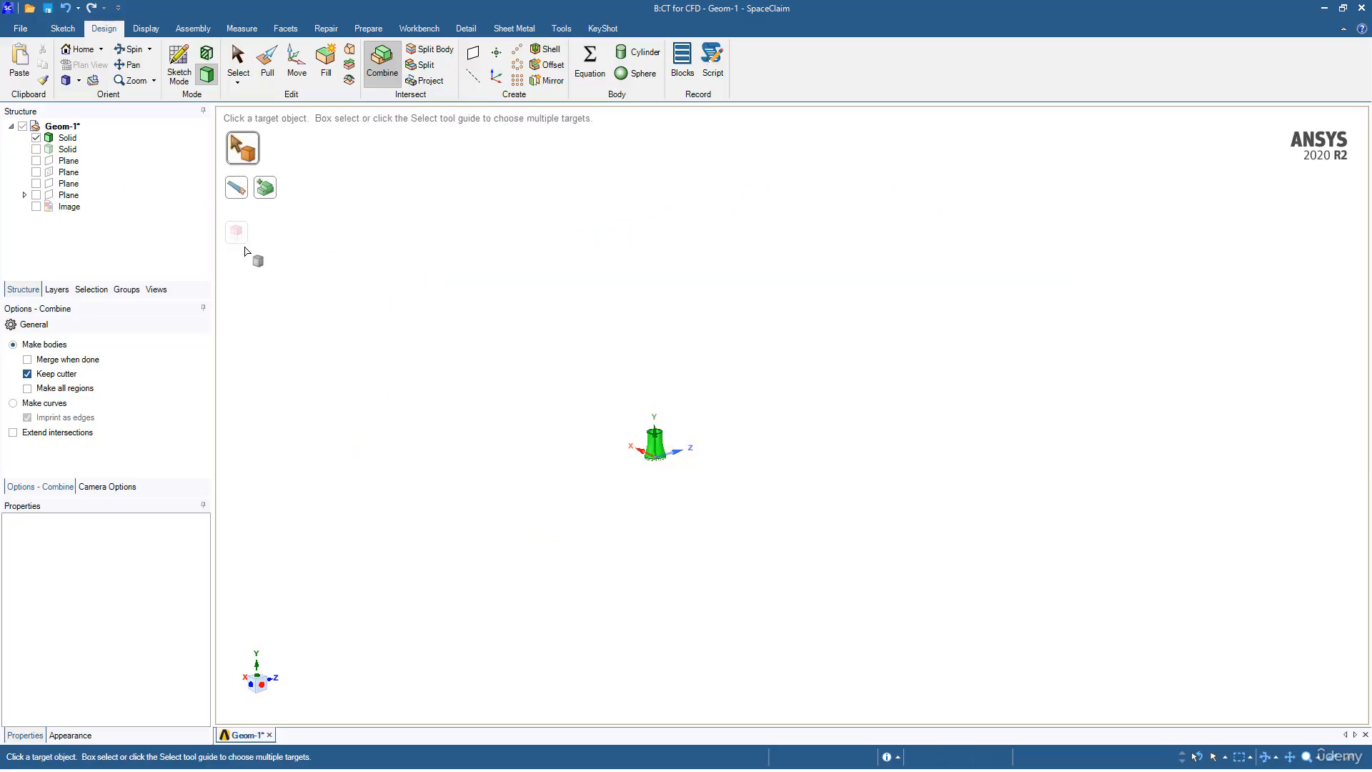
pyautogui.click(36, 149)
# Step: Set the enclosure box as target and cut it with the tower as cutter, keeping the cutter
pyautogui.click(441, 370)
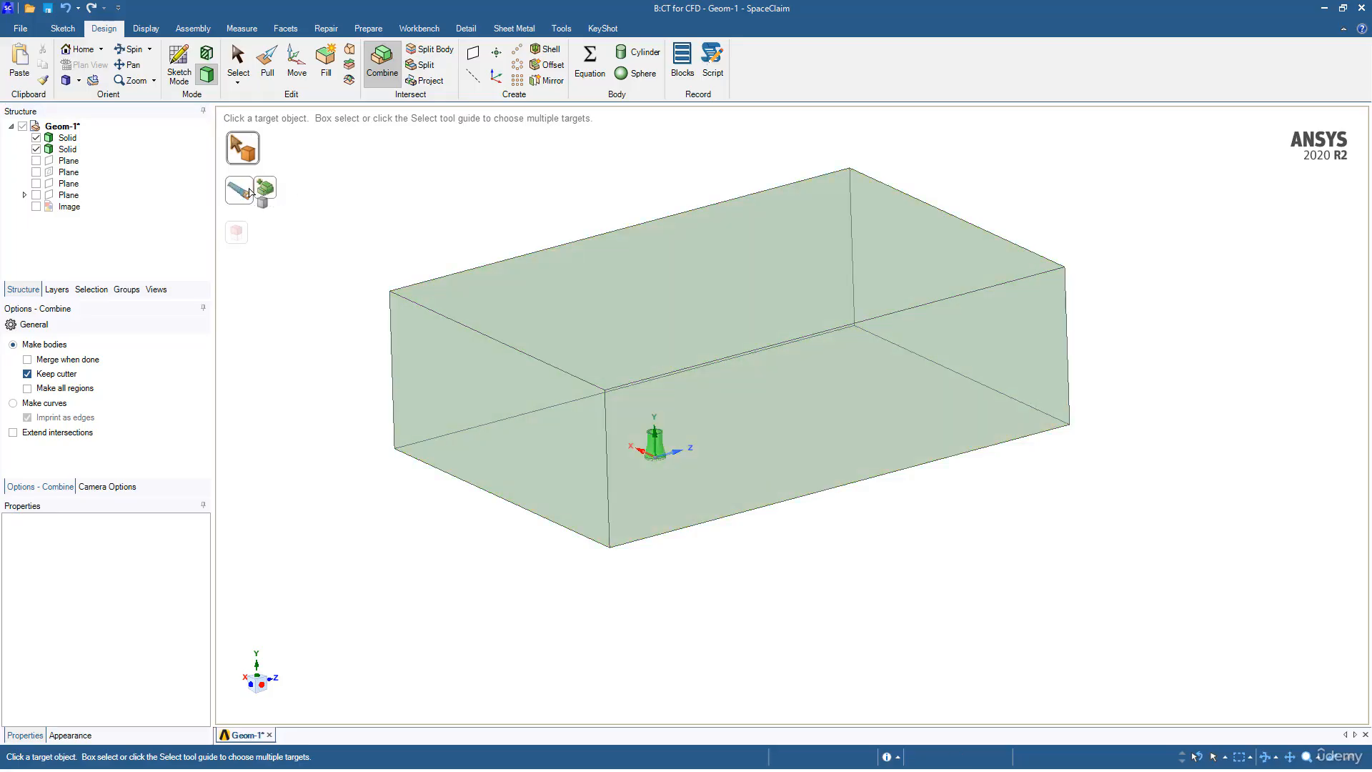
pyautogui.click(37, 149)
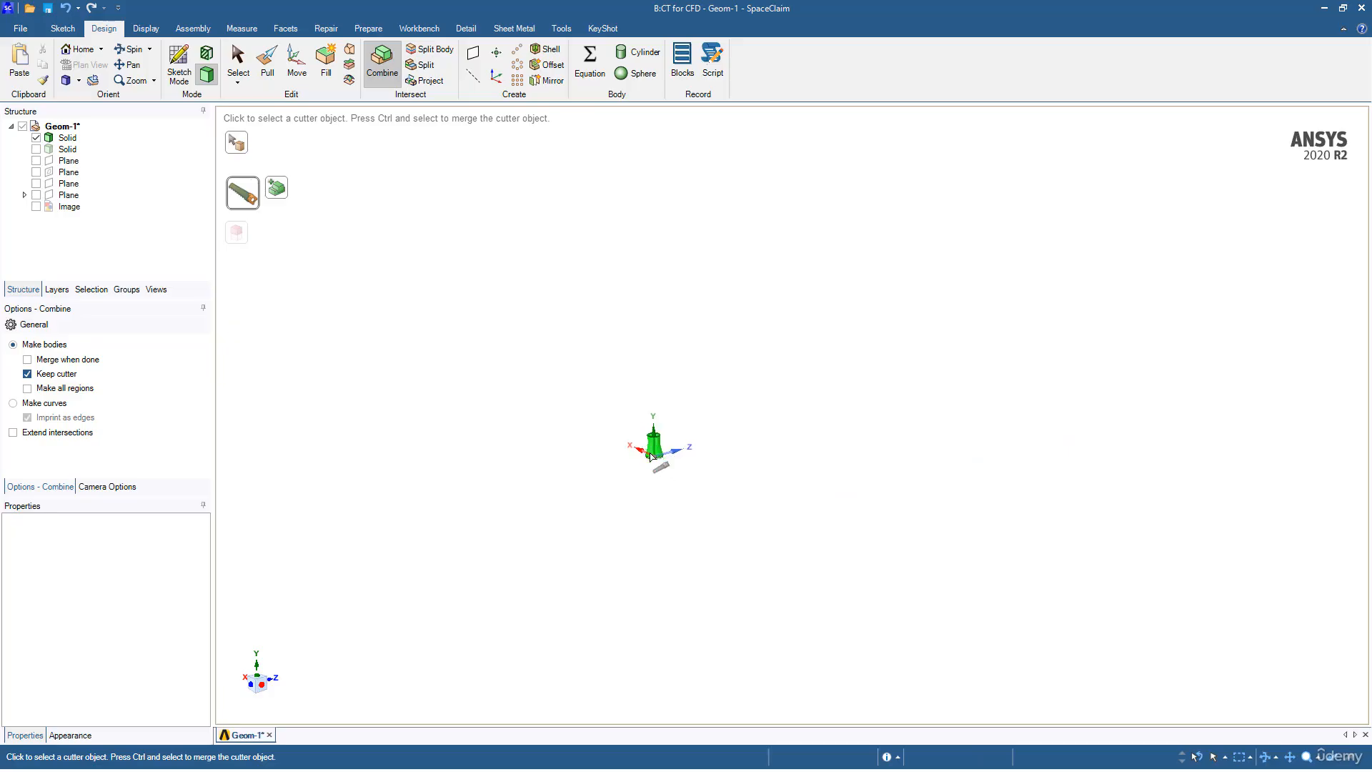
pyautogui.scroll(10, 650, 466)
pyautogui.keyDown('ctrl'); pyautogui.moveTo(685, 477); pyautogui.dragTo(657, 681, button='middle'); pyautogui.keyUp('ctrl')
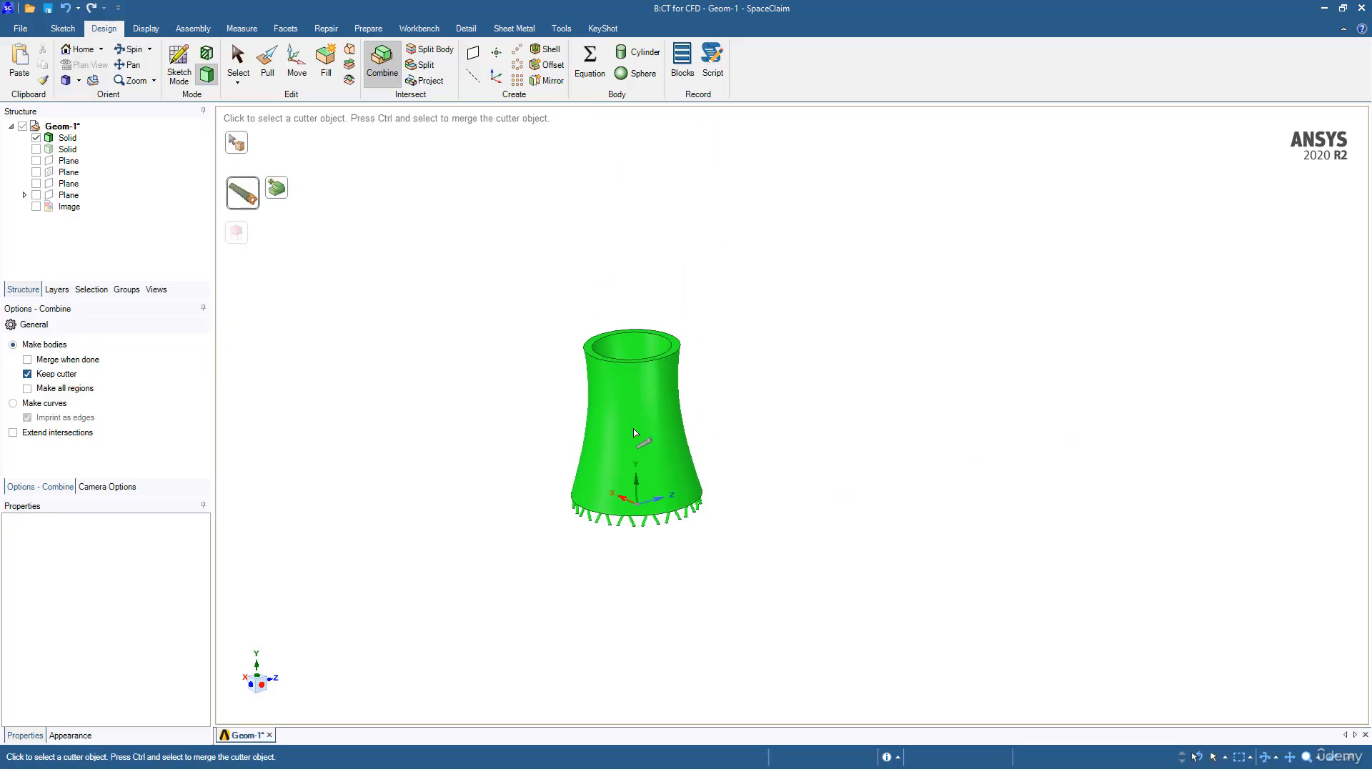
pyautogui.click(632, 431)
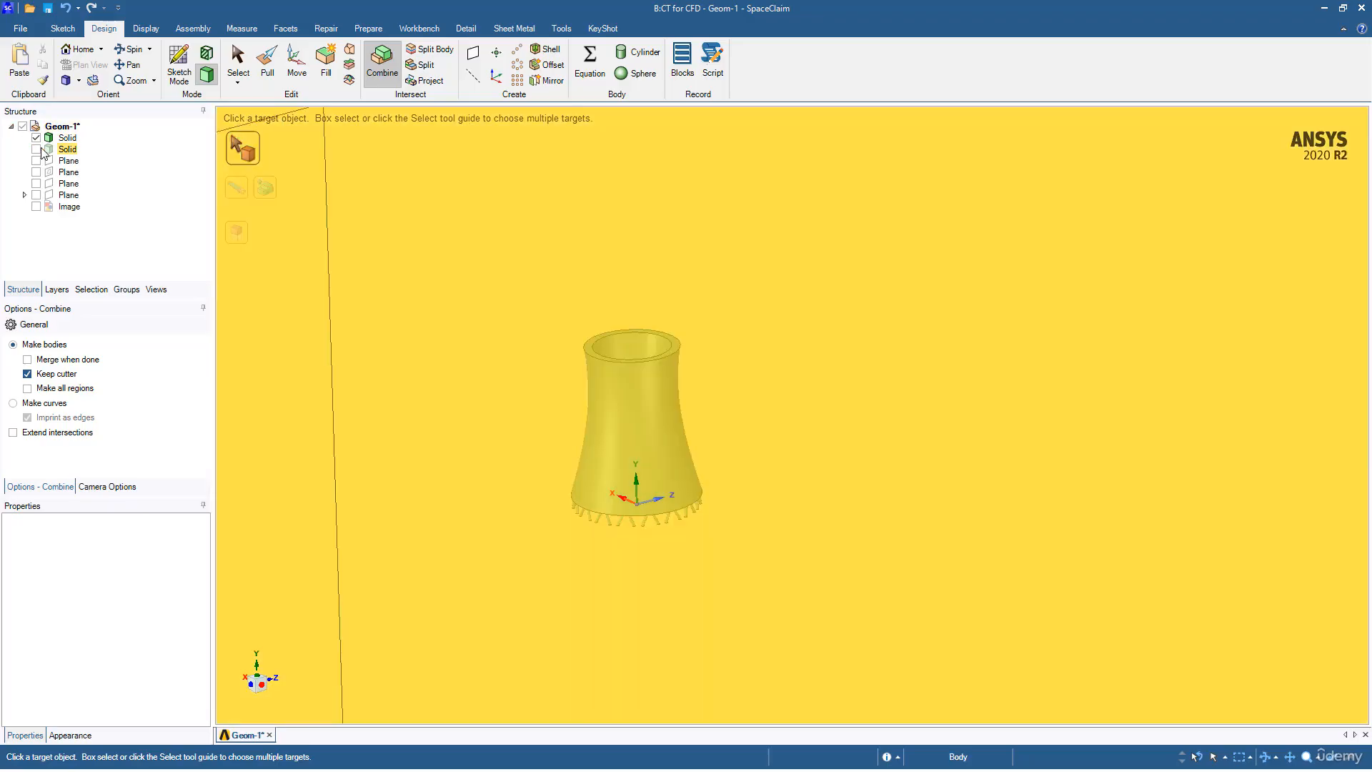
pyautogui.click(67, 150)
pyautogui.scroll(-4, 633, 523)
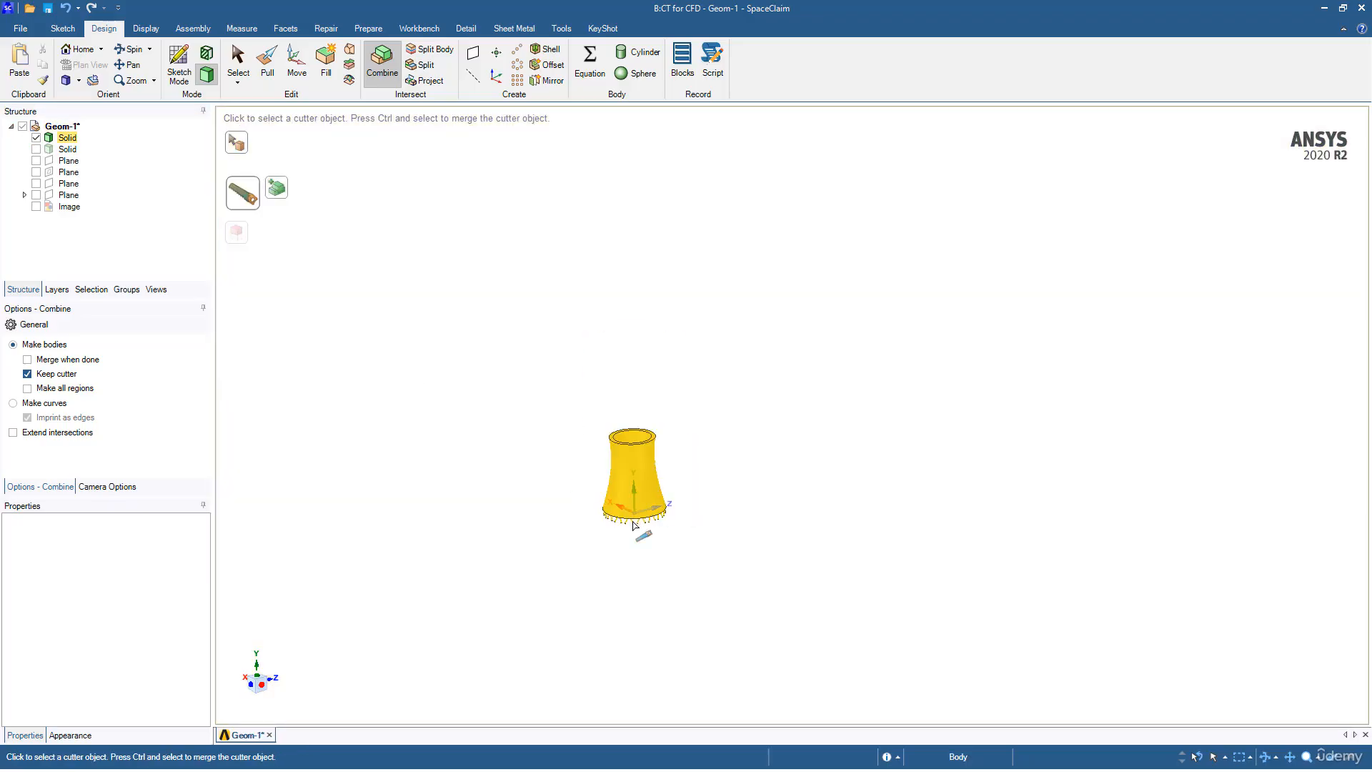
pyautogui.click(633, 524)
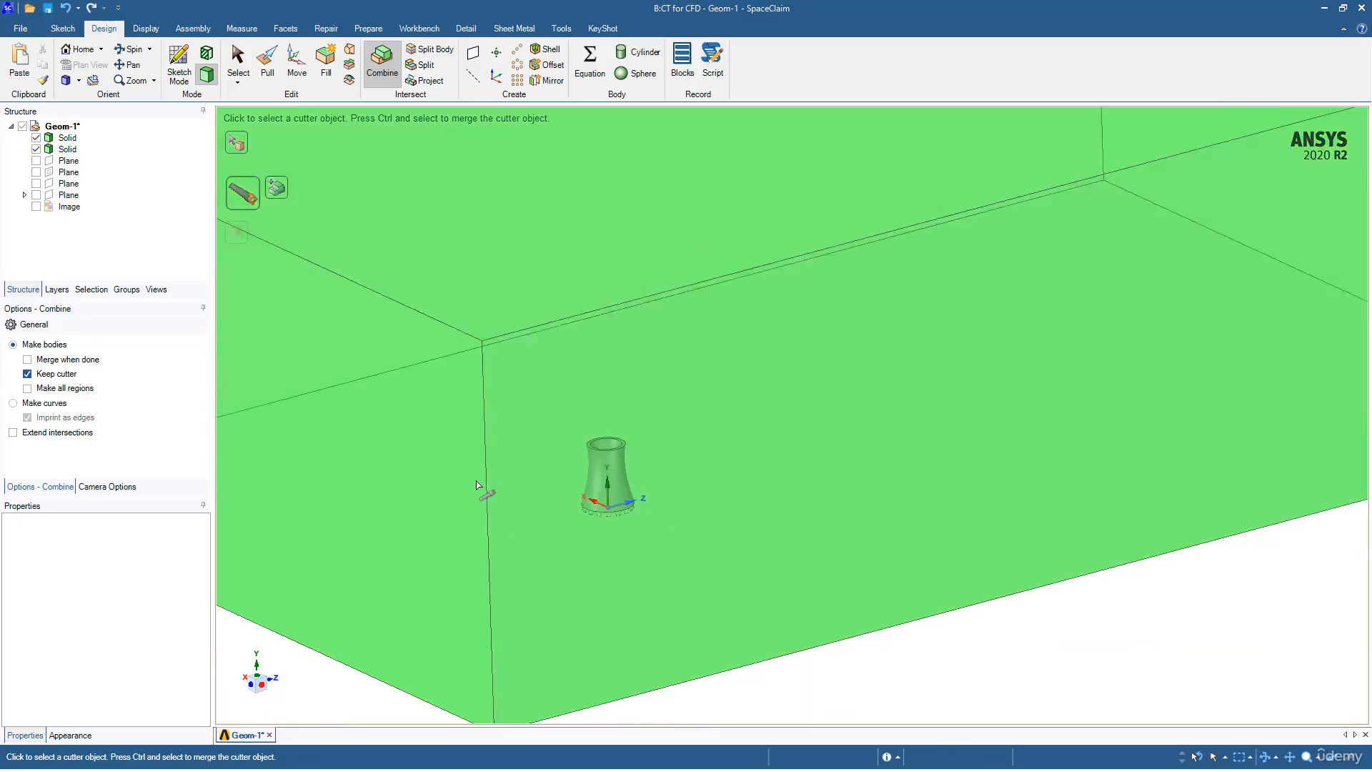
pyautogui.scroll(-5, 478, 486)
pyautogui.moveTo(480, 478); pyautogui.dragTo(505, 504, button='middle')
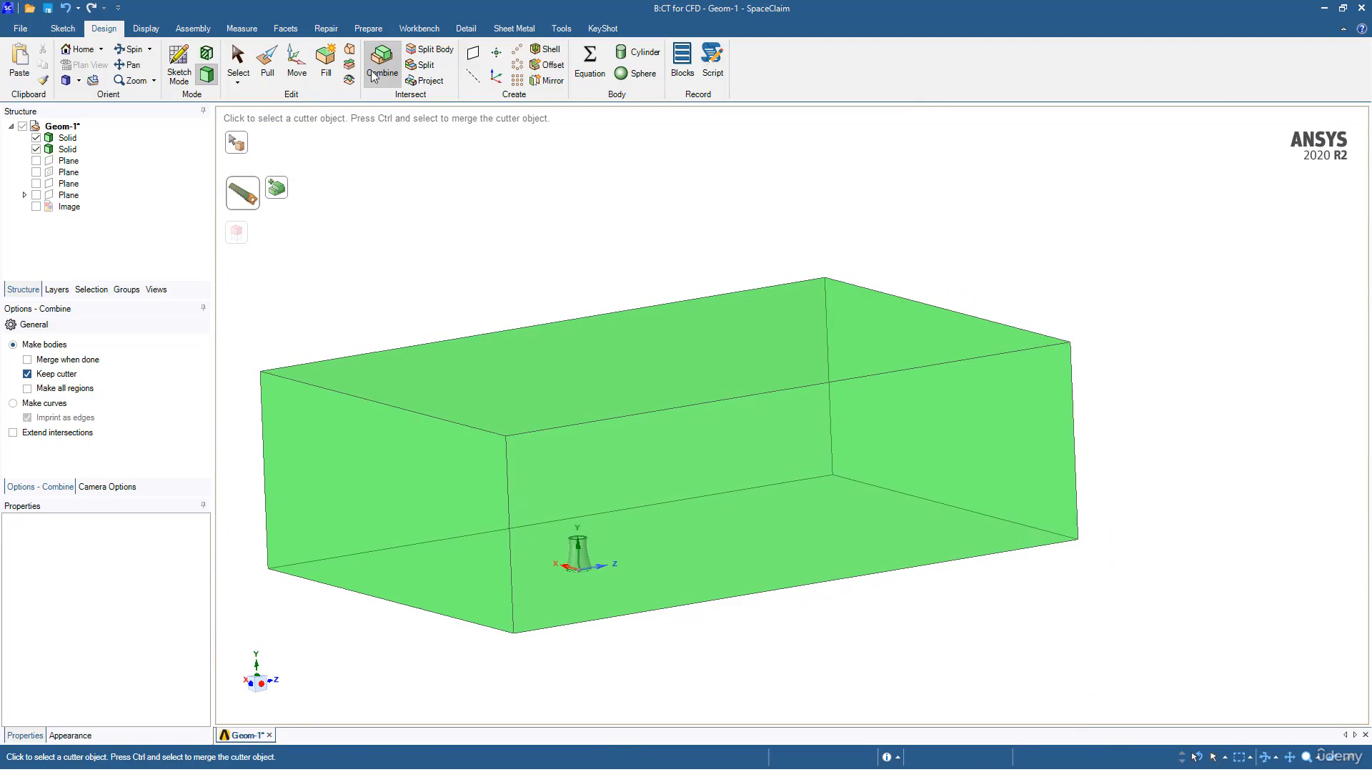
pyautogui.click(372, 74)
# Step: Combine again with the enclosure box as target and remove the tower region from it
pyautogui.click(239, 62)
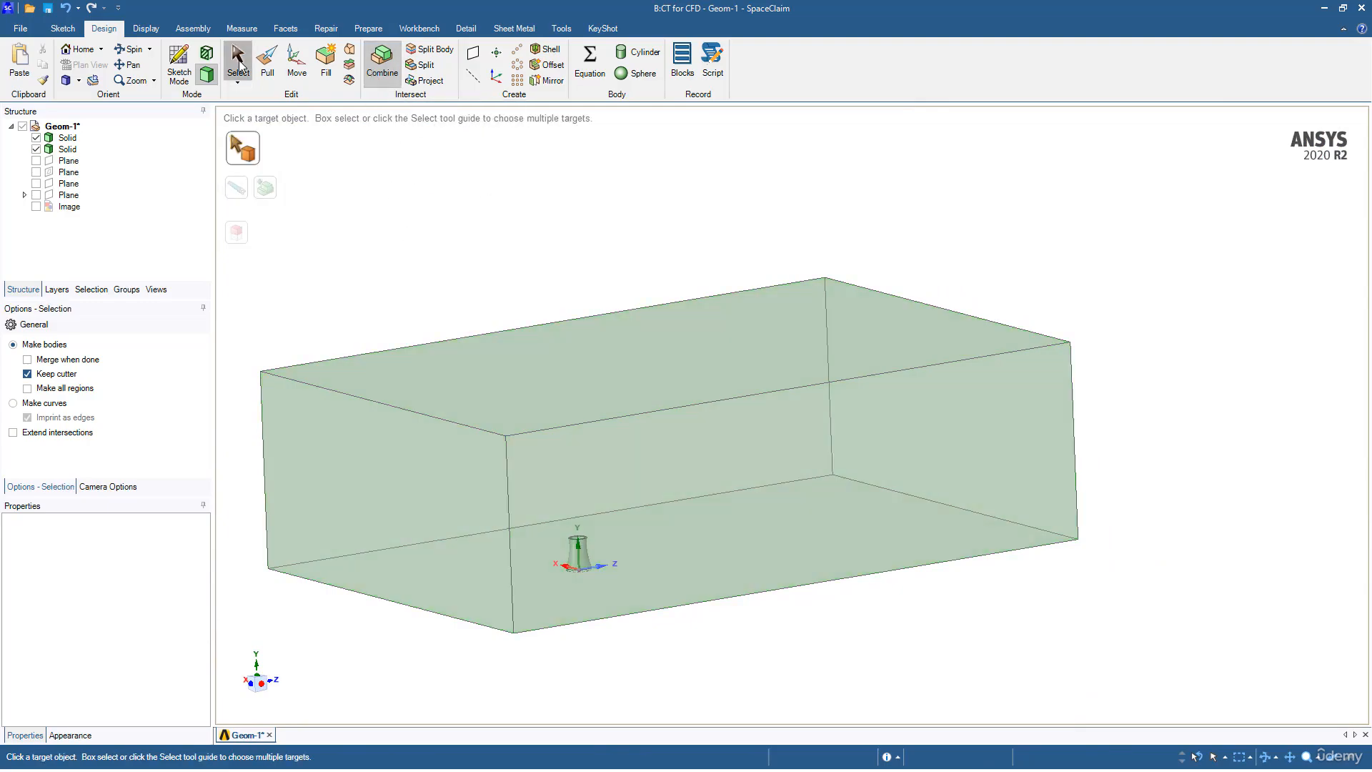
pyautogui.click(386, 69)
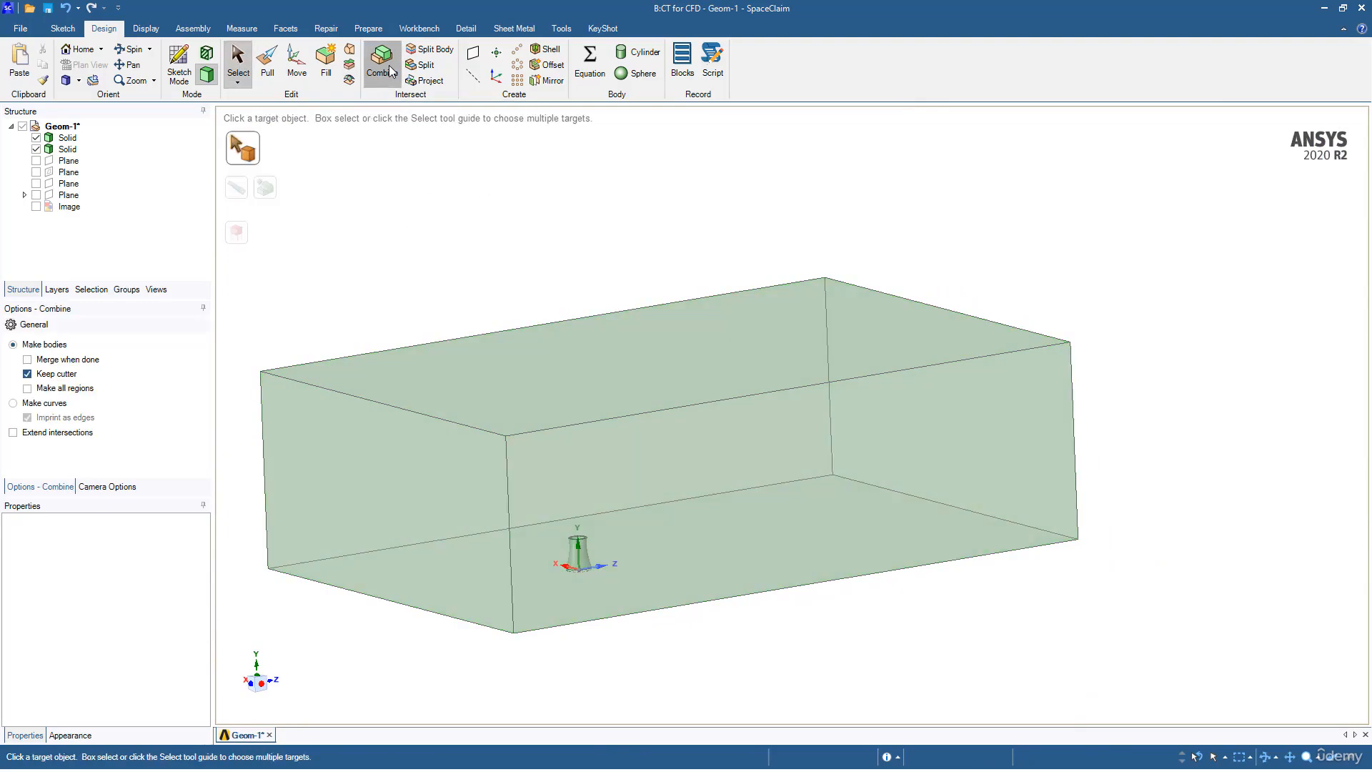
pyautogui.click(455, 406)
pyautogui.keyDown('ctrl'); pyautogui.moveTo(479, 443); pyautogui.dragTo(496, 373, button='middle'); pyautogui.keyUp('ctrl')
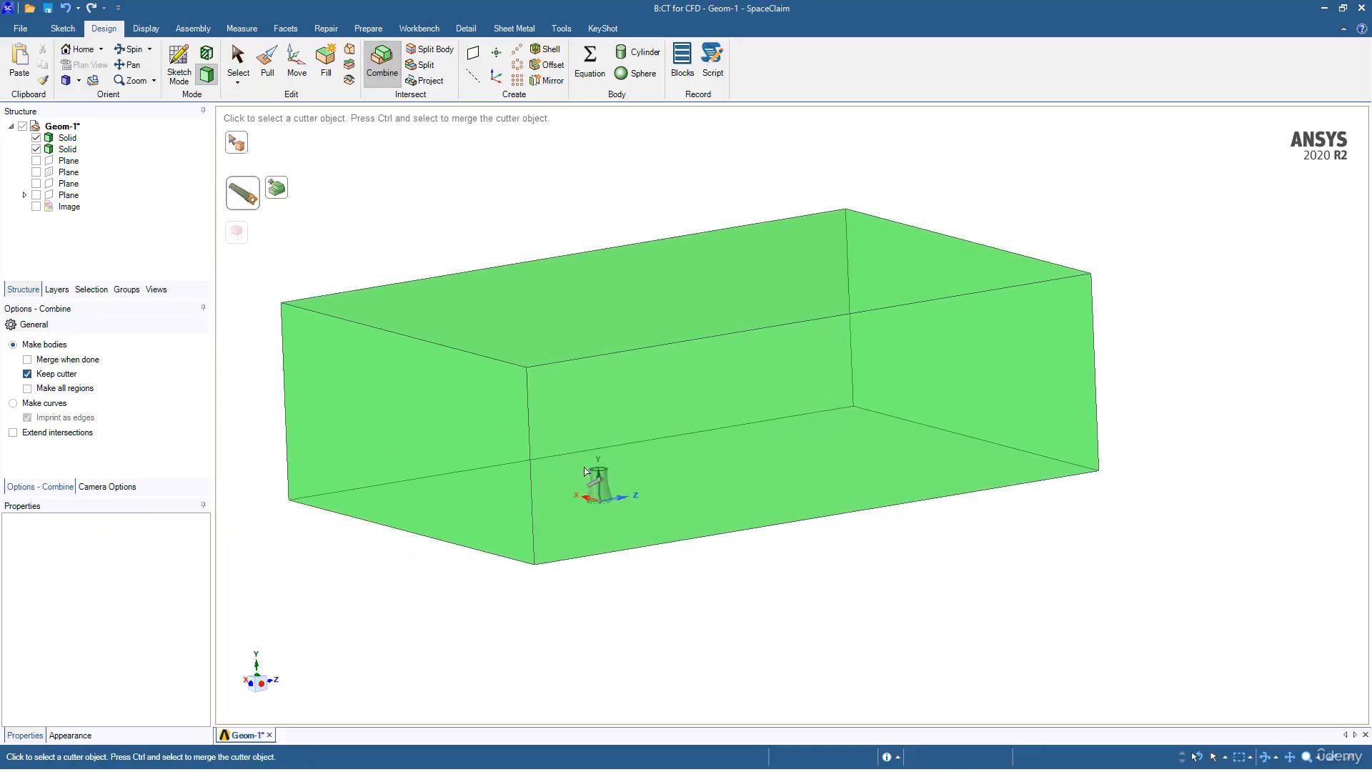
pyautogui.click(611, 490)
pyautogui.moveTo(599, 475); pyautogui.dragTo(629, 432, button='middle')
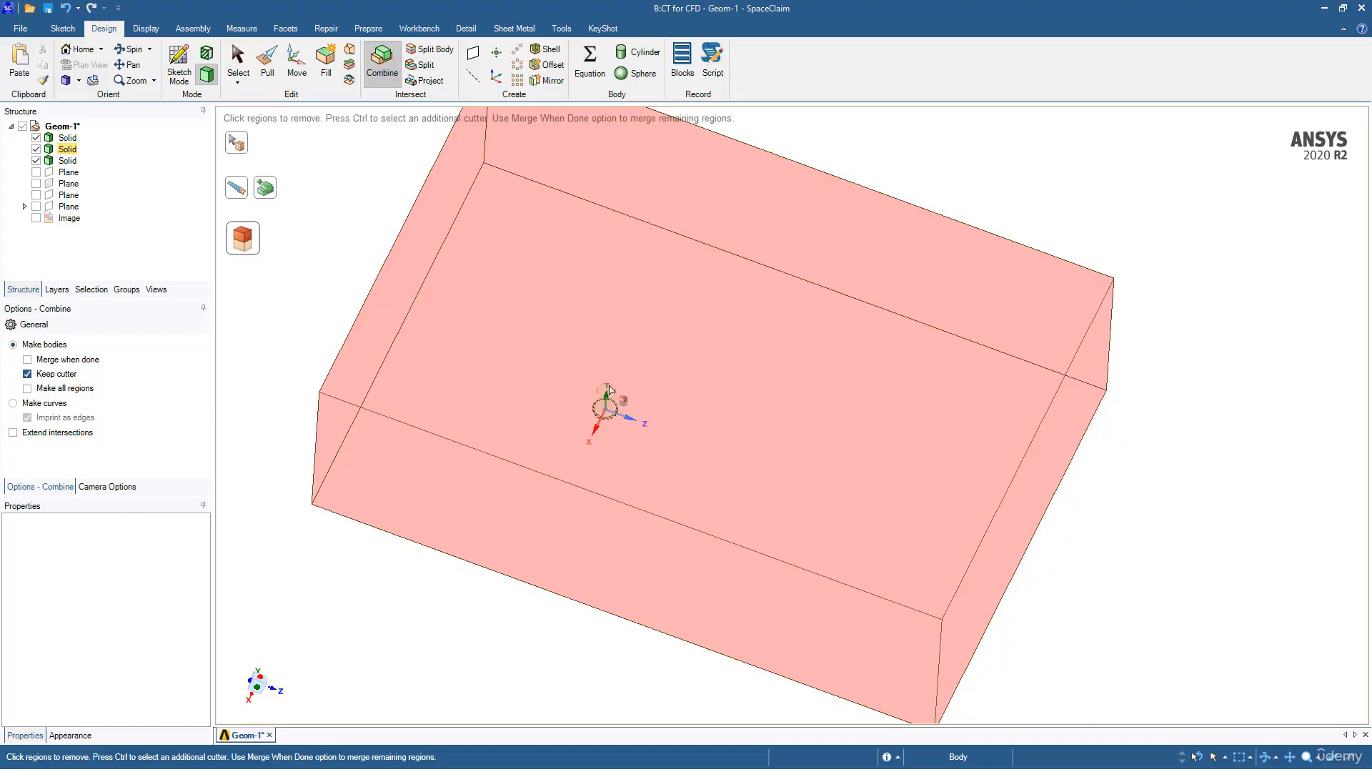
pyautogui.click(600, 401)
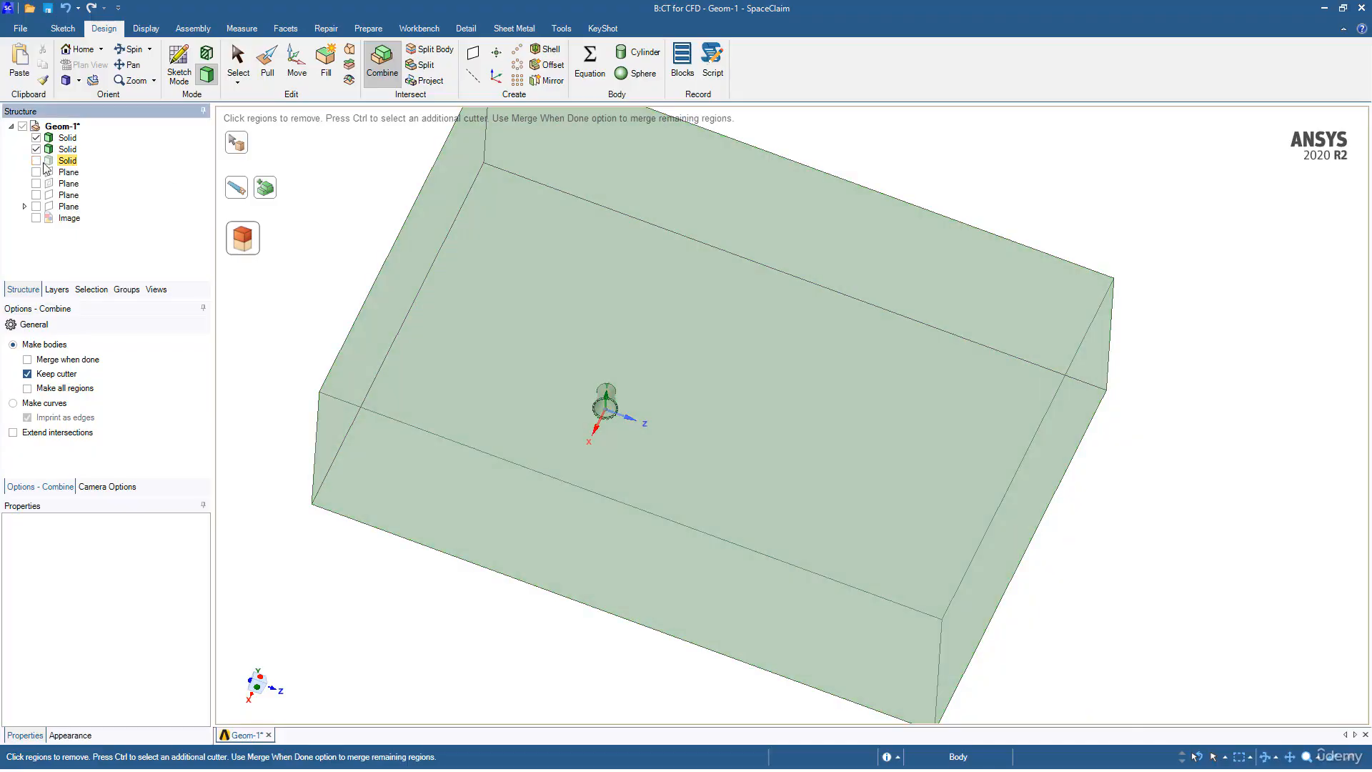
pyautogui.moveTo(496, 362); pyautogui.dragTo(525, 448, button='middle')
pyautogui.keyDown('ctrl'); pyautogui.moveTo(526, 448); pyautogui.dragTo(568, 559, button='middle'); pyautogui.keyUp('ctrl')
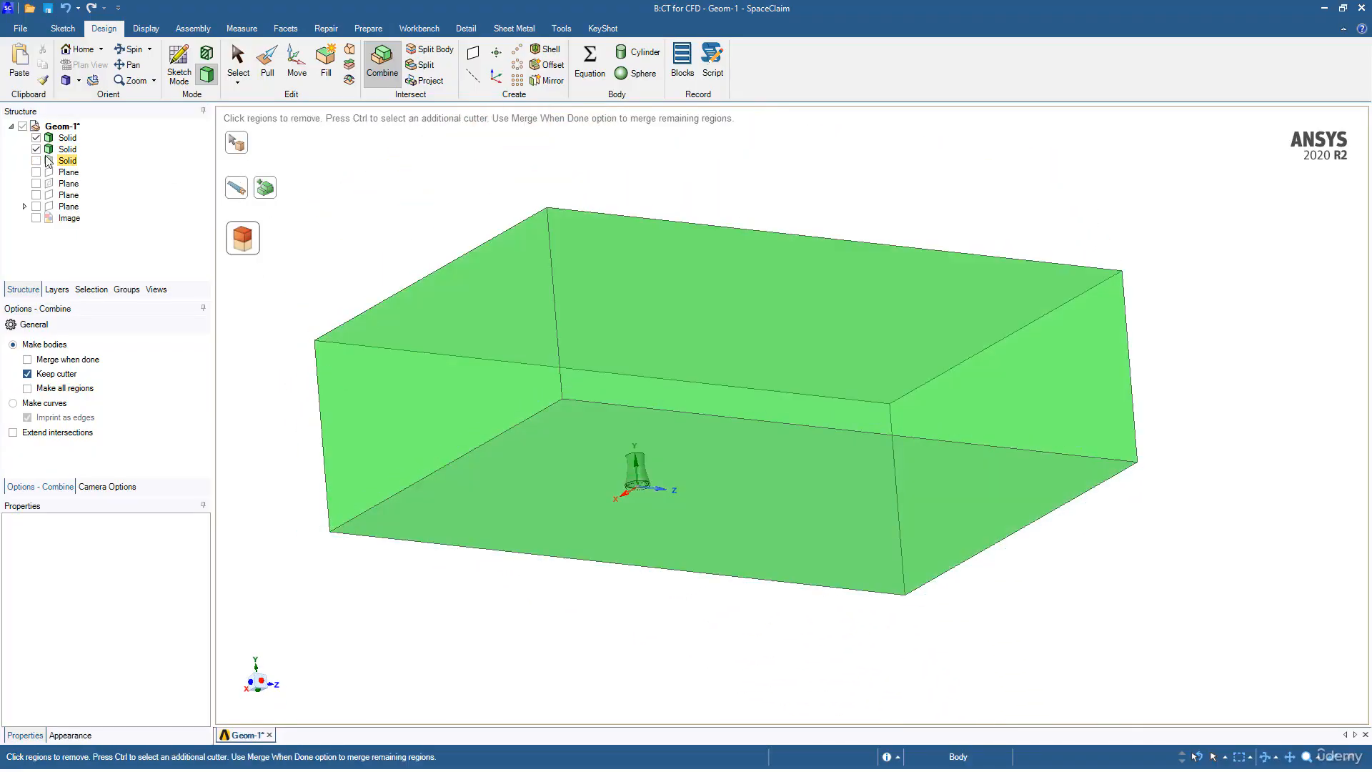
# Step: Exit Combine, then select the leftover tower solid in the Structure tree and delete it
pyautogui.click(39, 150)
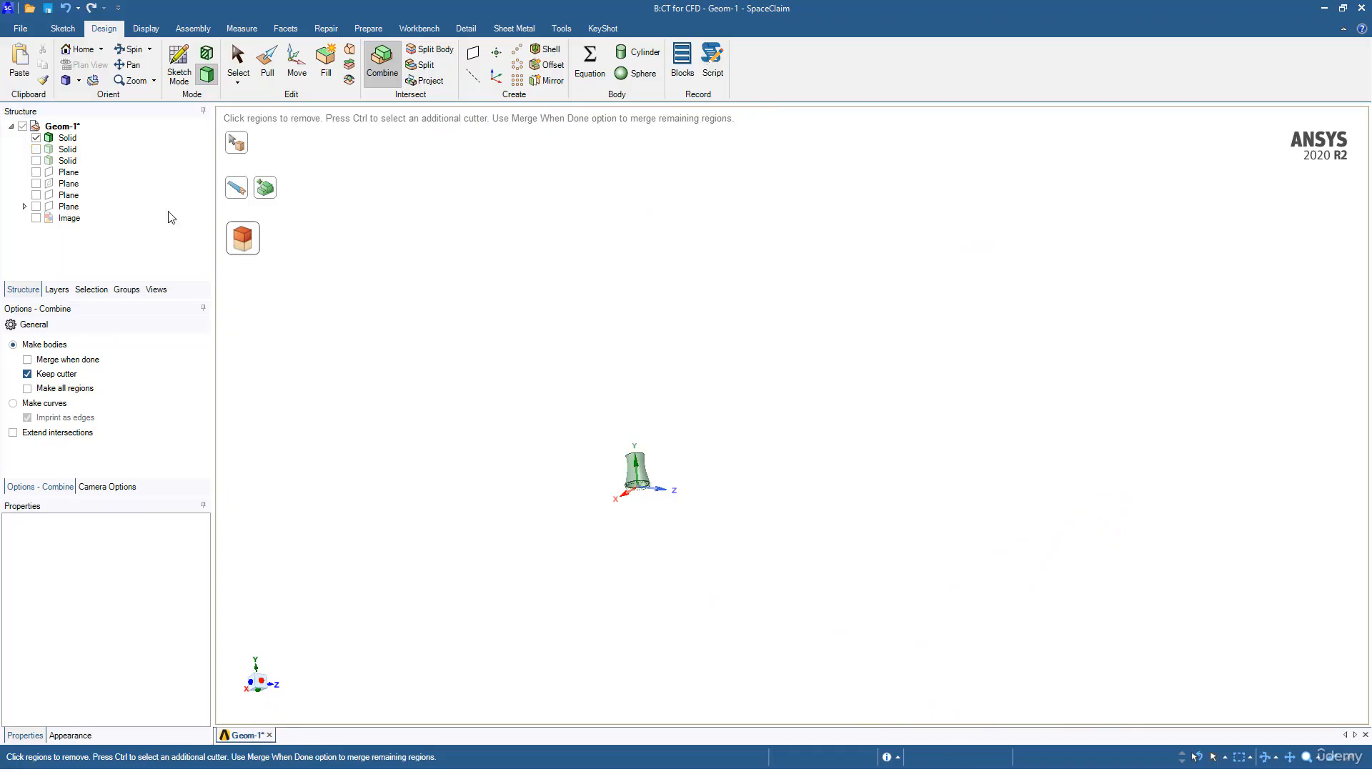
pyautogui.click(36, 161)
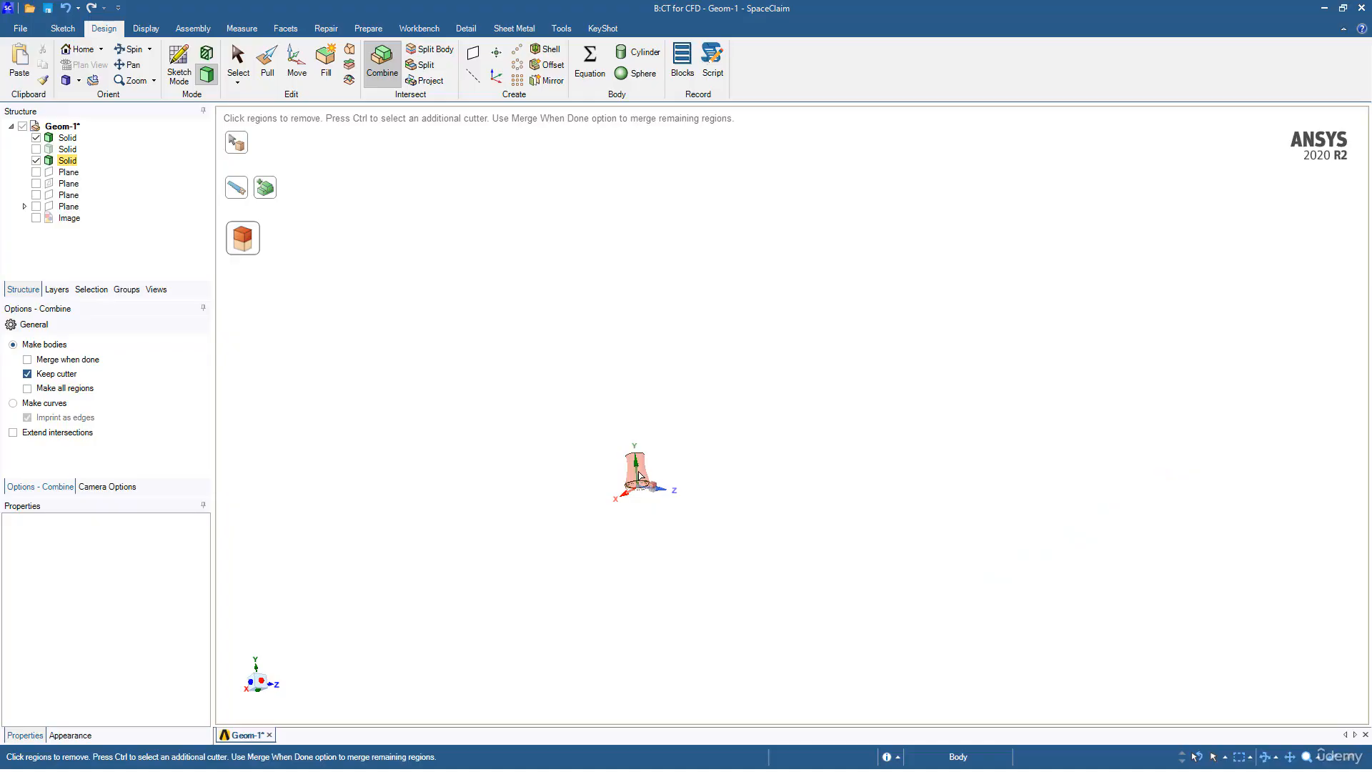
pyautogui.moveTo(552, 490); pyautogui.dragTo(548, 542, button='middle')
pyautogui.scroll(-4, 548, 527)
pyautogui.scroll(6, 551, 505)
pyautogui.keyDown('ctrl'); pyautogui.moveTo(598, 492); pyautogui.dragTo(491, 403, button='middle'); pyautogui.keyUp('ctrl')
pyautogui.scroll(4, 541, 373)
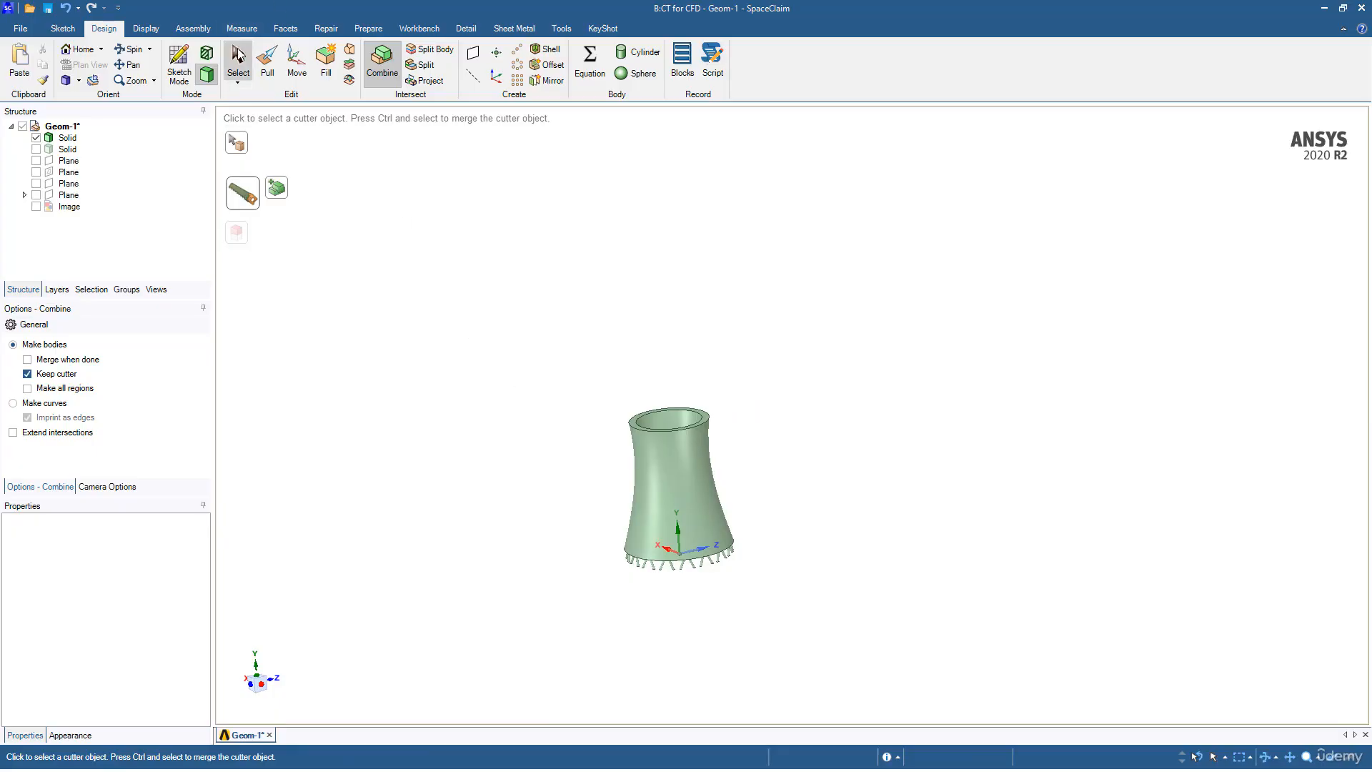
pyautogui.press('Escape')
pyautogui.click(66, 138)
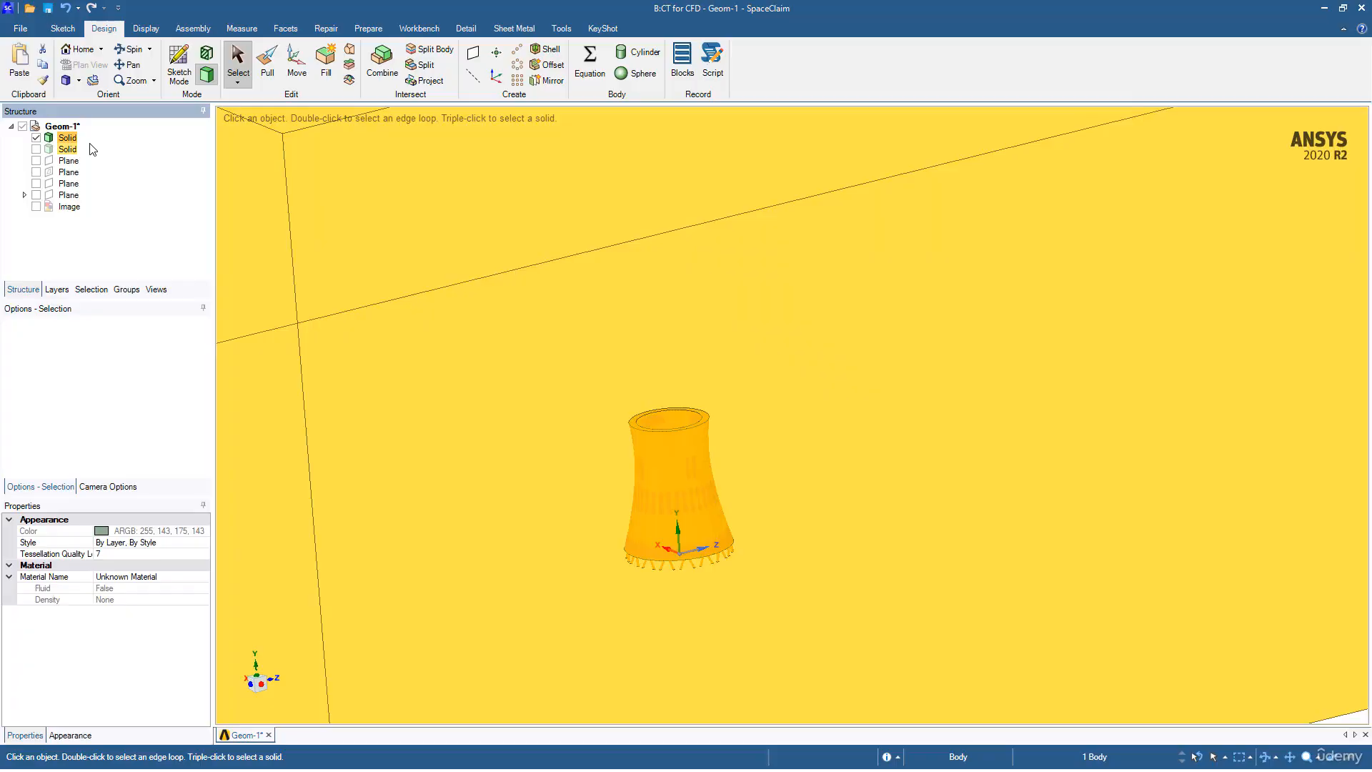
pyautogui.press('Delete')
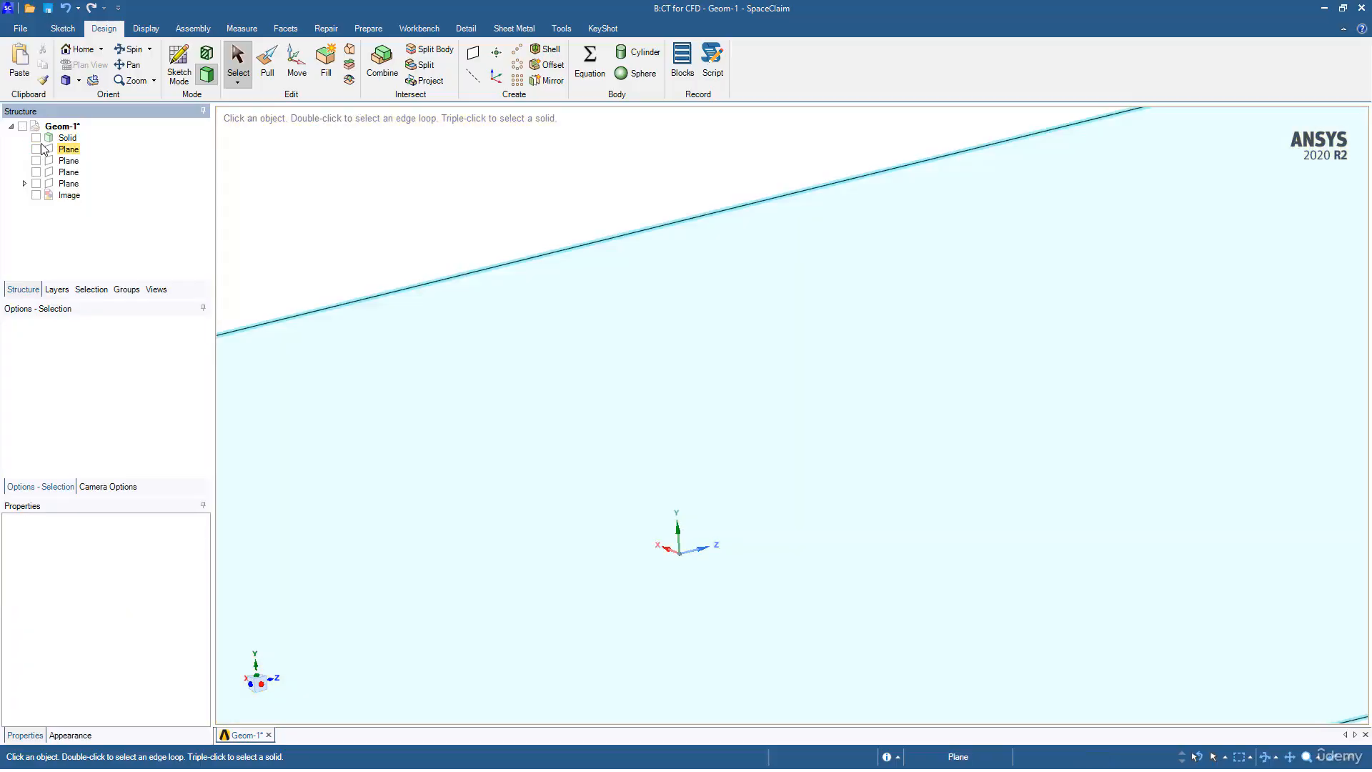
# Step: Show the remaining enclosure body and orbit around the box to check the tower cavity
pyautogui.click(36, 137)
pyautogui.scroll(-3, 728, 440)
pyautogui.keyDown('ctrl'); pyautogui.moveTo(726, 437); pyautogui.dragTo(687, 453, button='middle'); pyautogui.keyUp('ctrl')
pyautogui.moveTo(690, 448); pyautogui.dragTo(754, 434, button='middle')
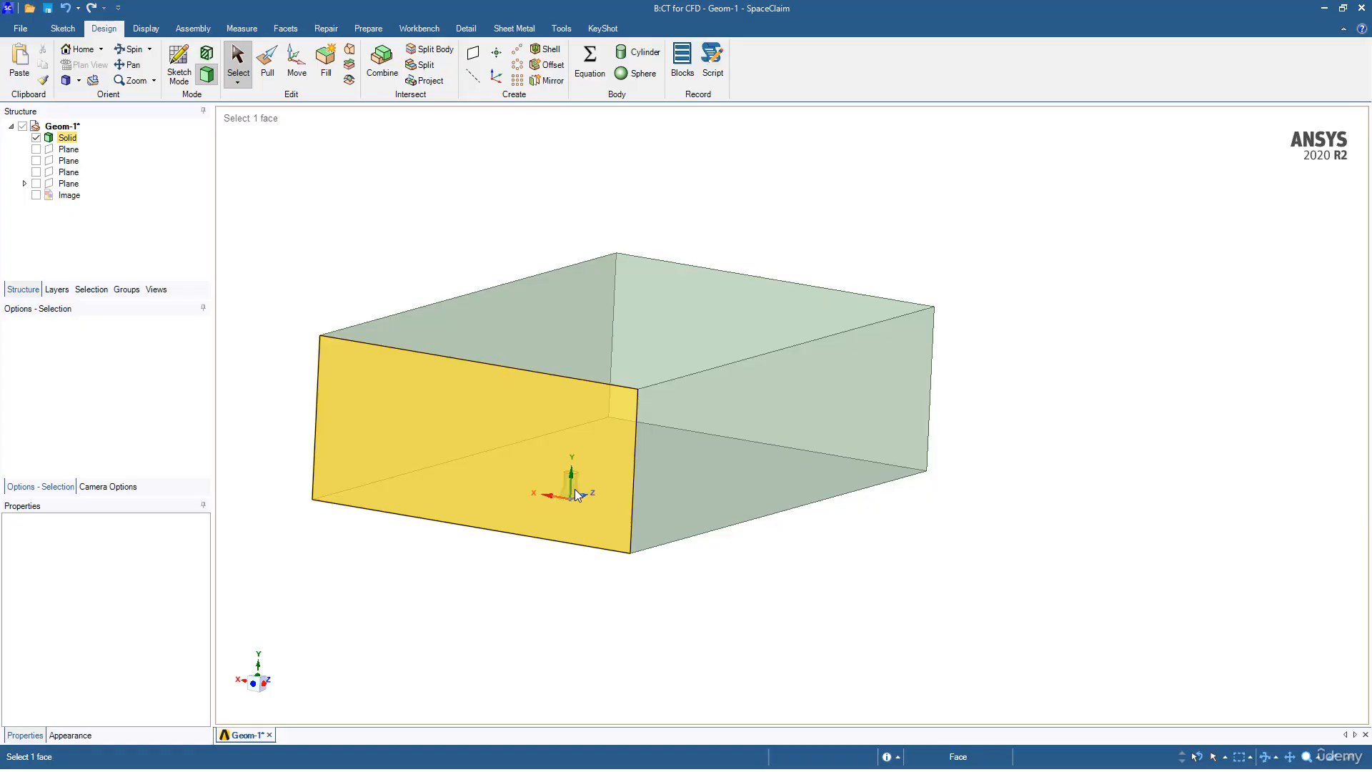
pyautogui.keyDown('ctrl'); pyautogui.moveTo(507, 483); pyautogui.dragTo(670, 458, button='middle'); pyautogui.keyUp('ctrl')
pyautogui.moveTo(669, 458); pyautogui.dragTo(622, 454, button='middle')
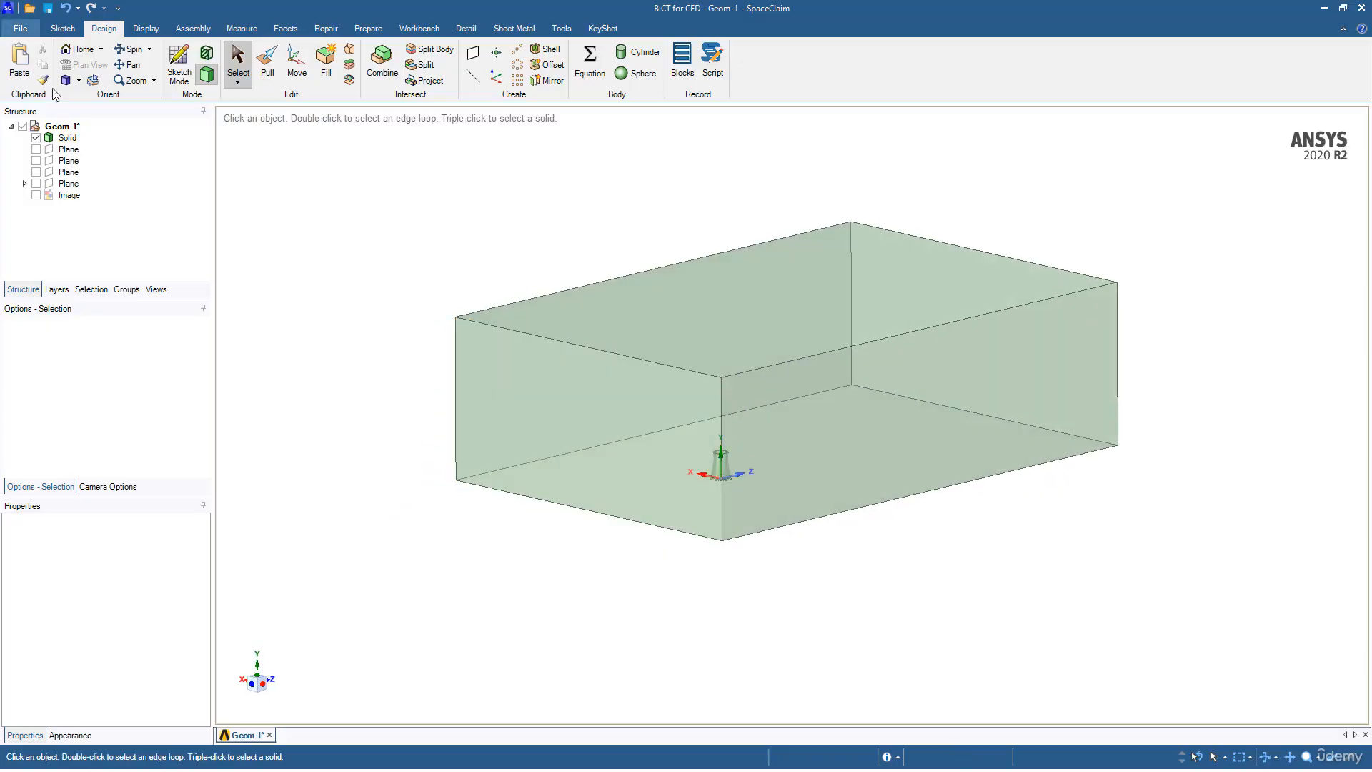
# Step: Save the OneWayFSI_CoolingTower project in Workbench, then return to the CT for CFD geometry
pyautogui.hotkey('alt', 'Tab')
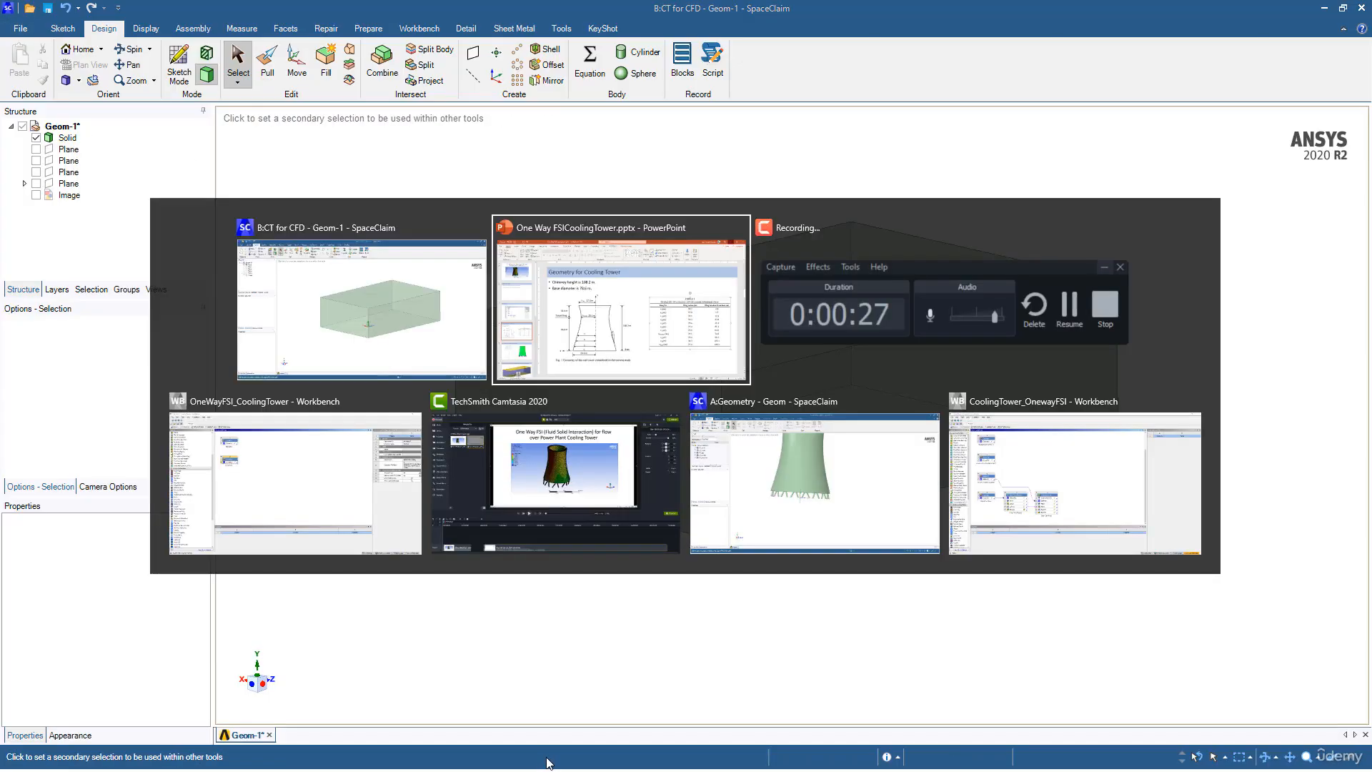
pyautogui.click(318, 463)
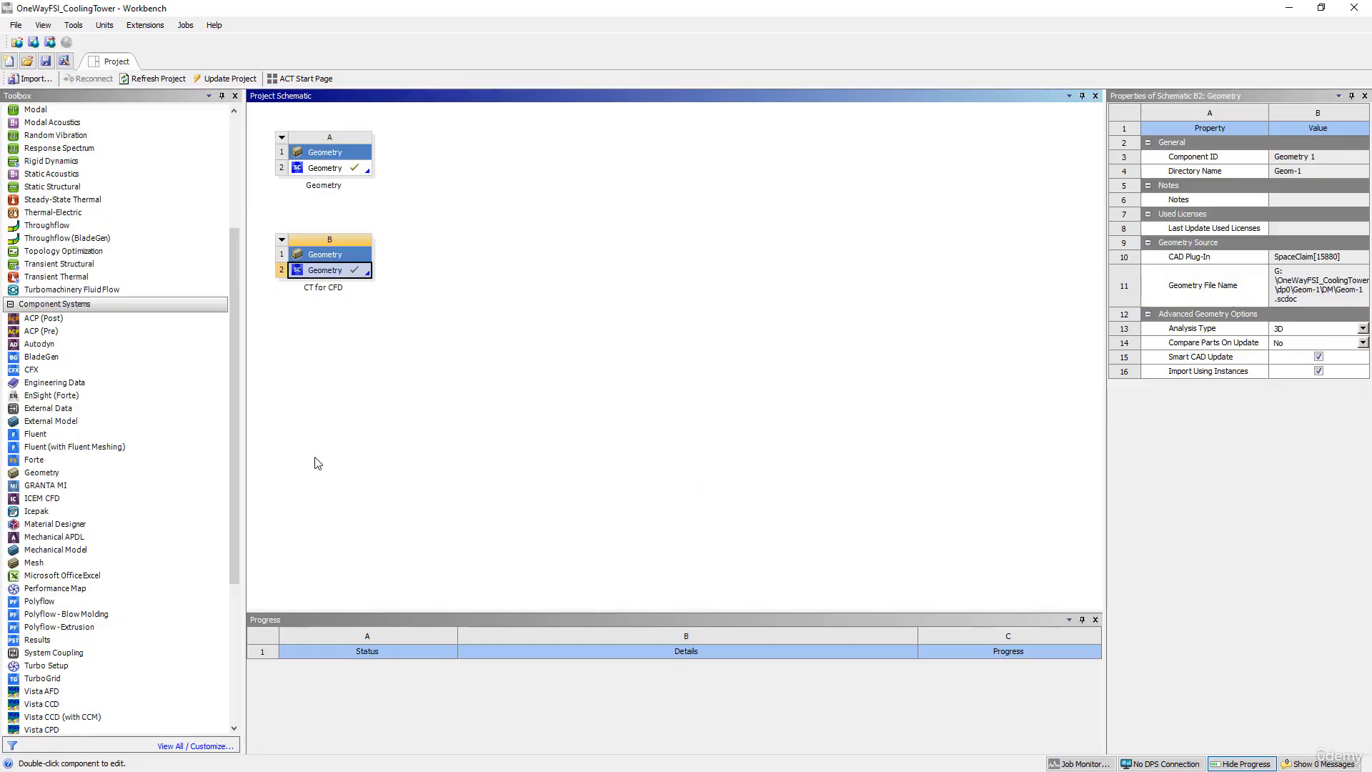
pyautogui.click(16, 26)
pyautogui.click(43, 86)
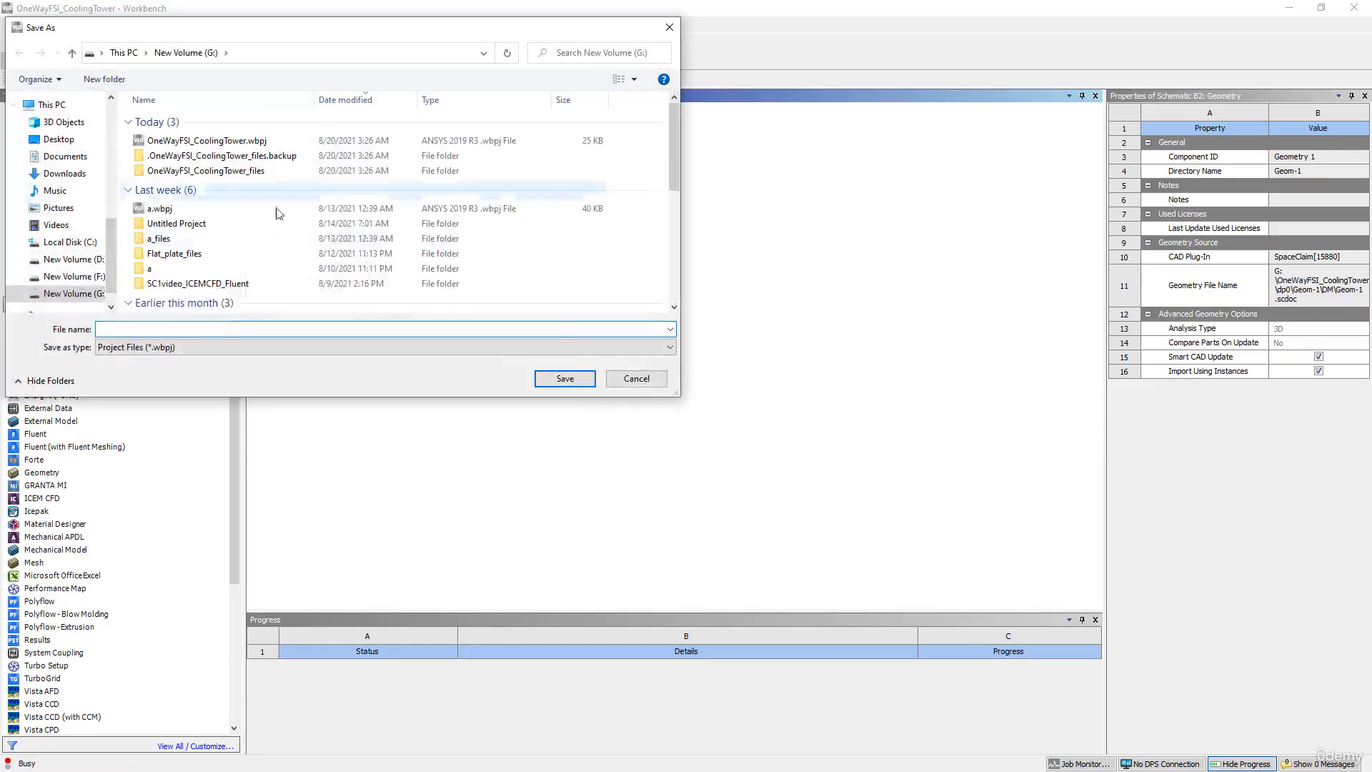
pyautogui.click(636, 378)
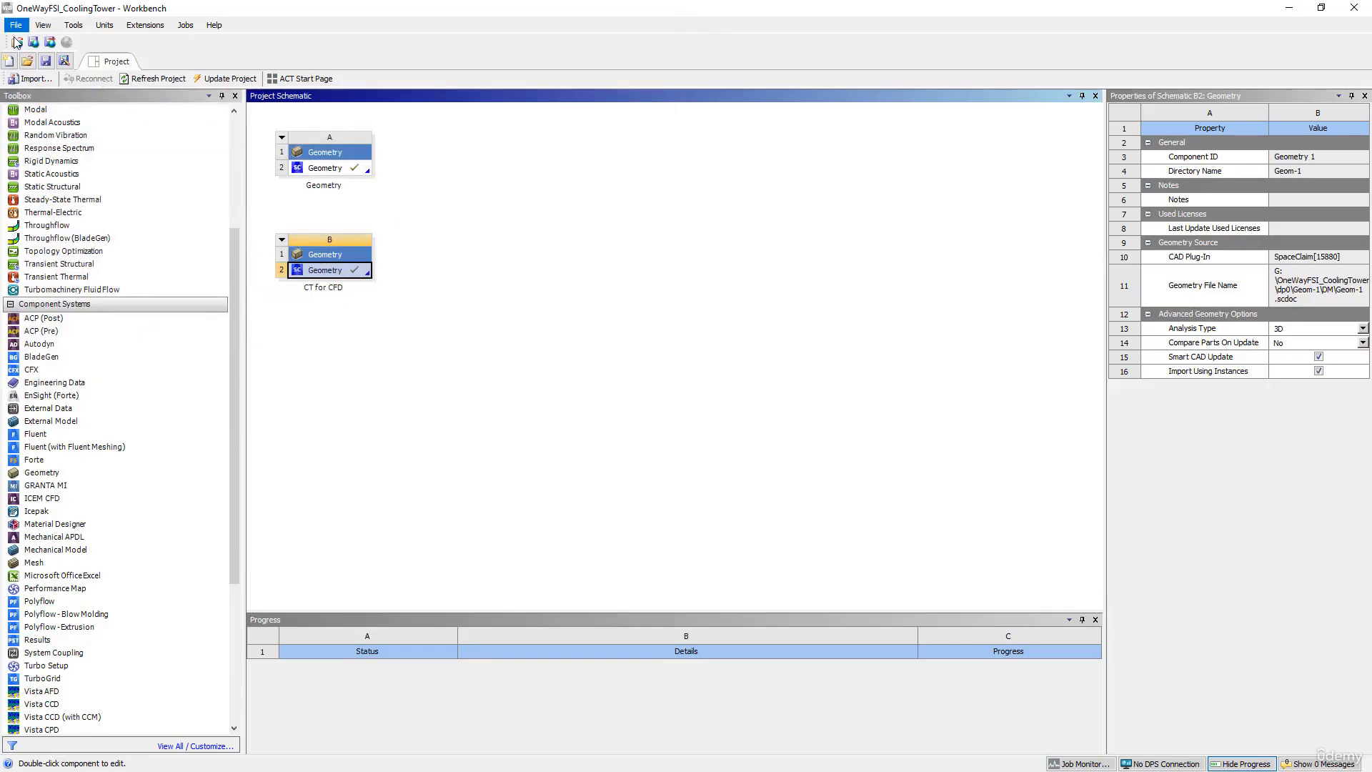
pyautogui.click(45, 61)
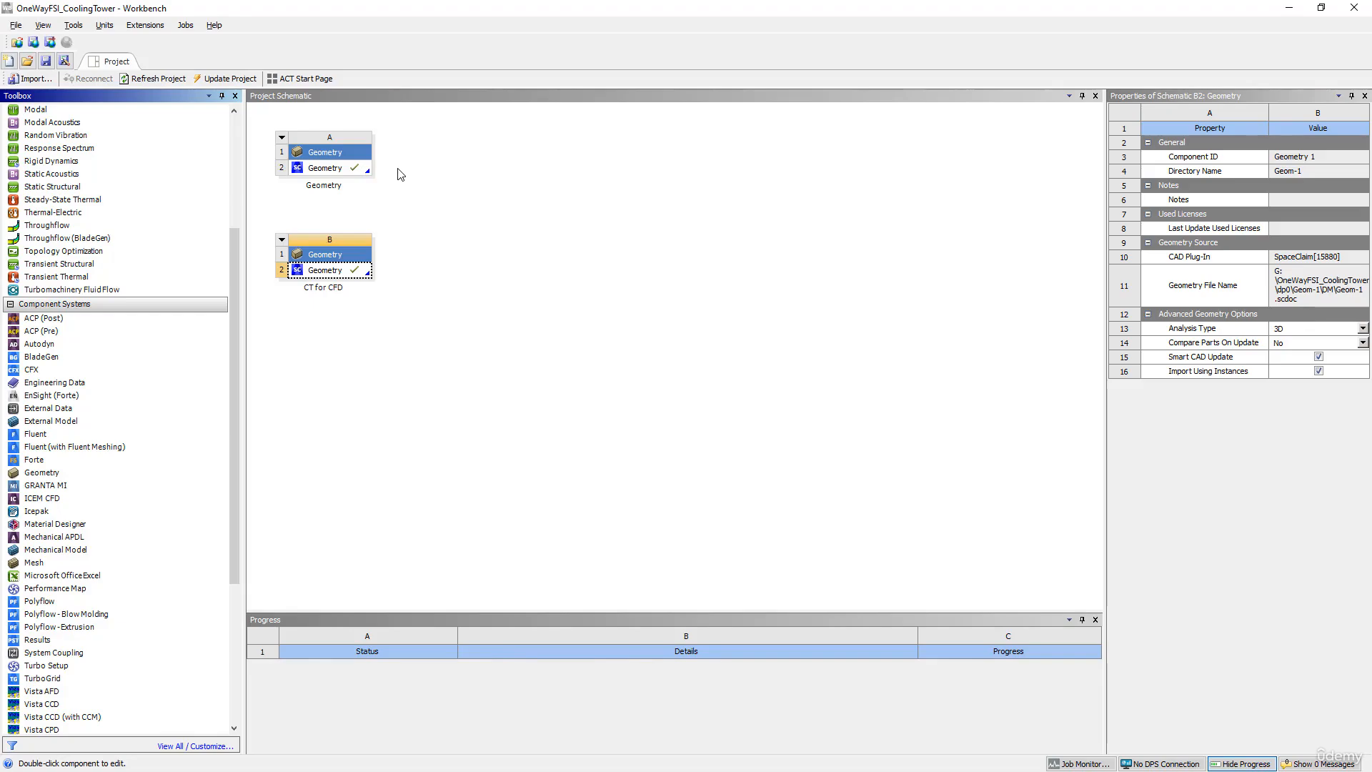
pyautogui.hotkey('alt', 'Tab')
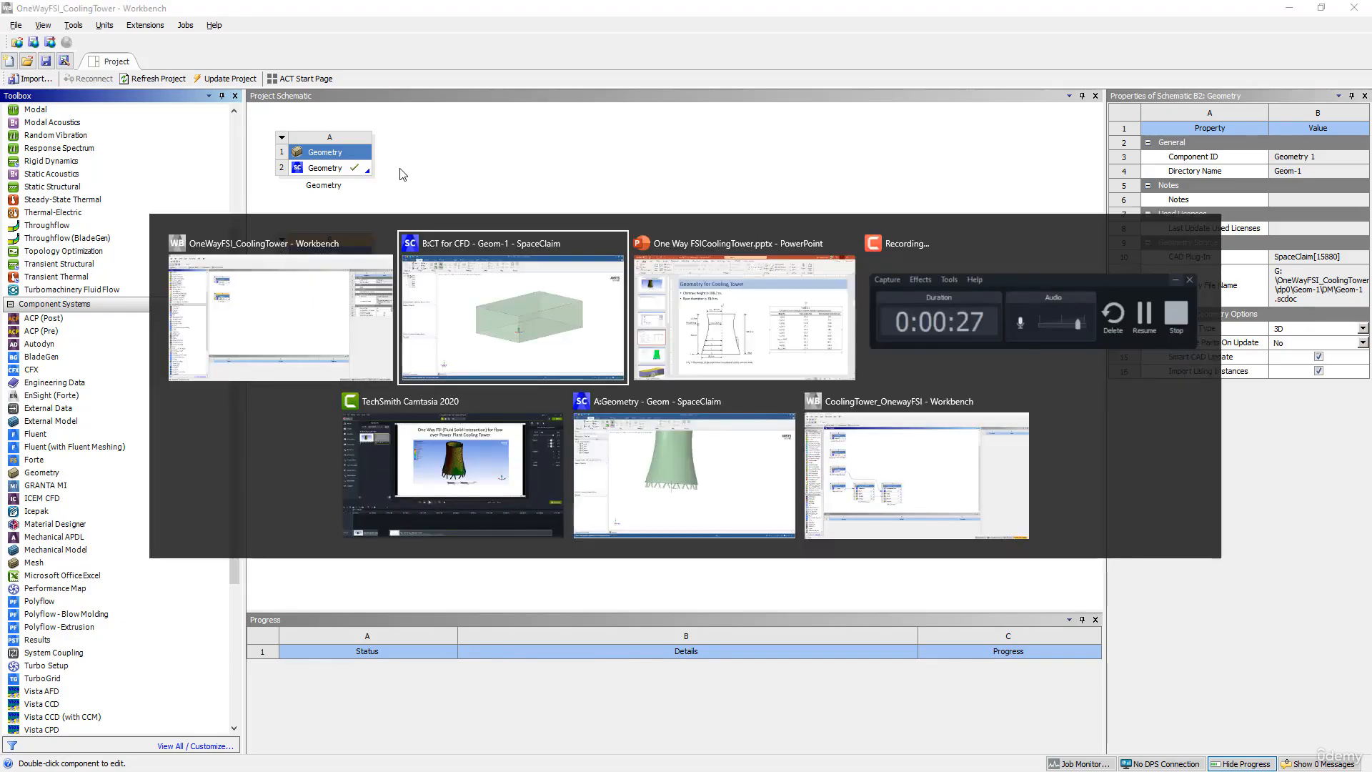
pyautogui.click(525, 298)
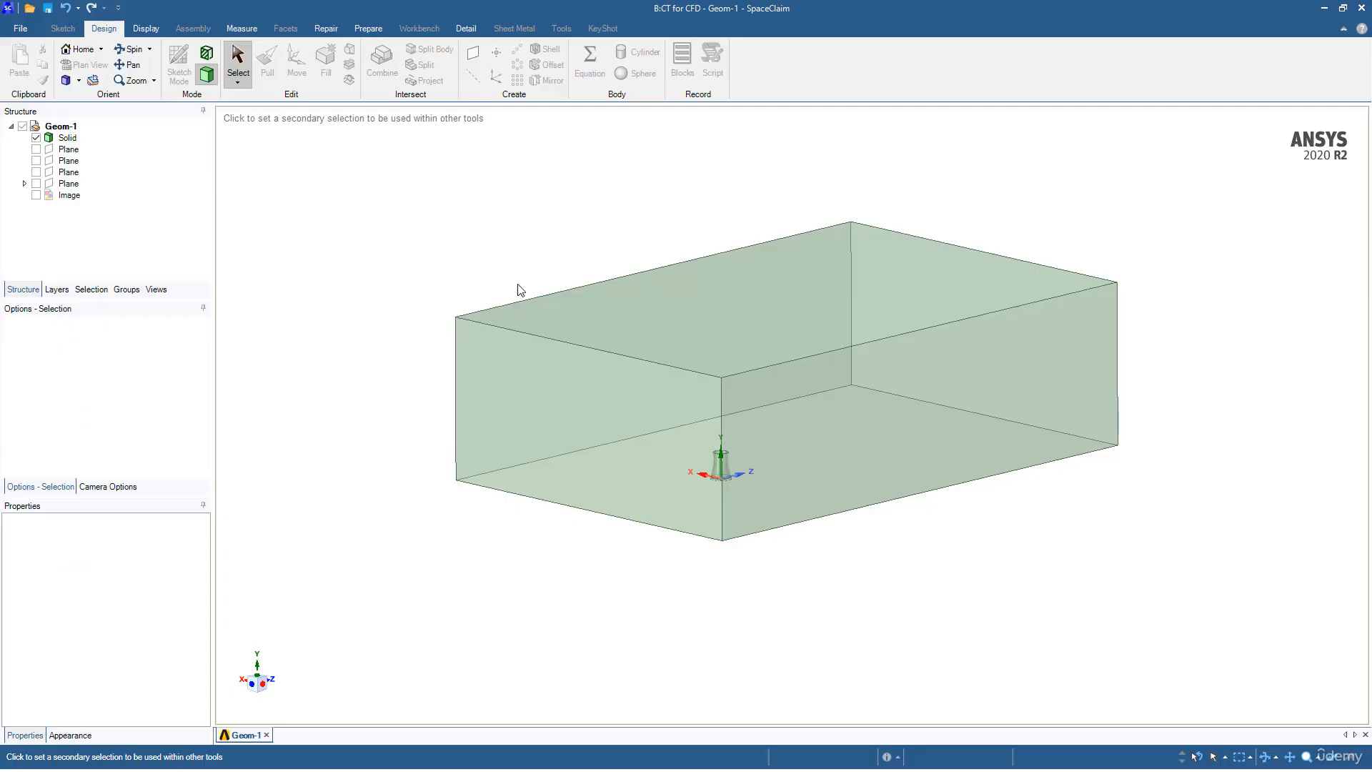
# Step: Create a named selection called 'Inlet' from the box domain's front face
pyautogui.click(138, 290)
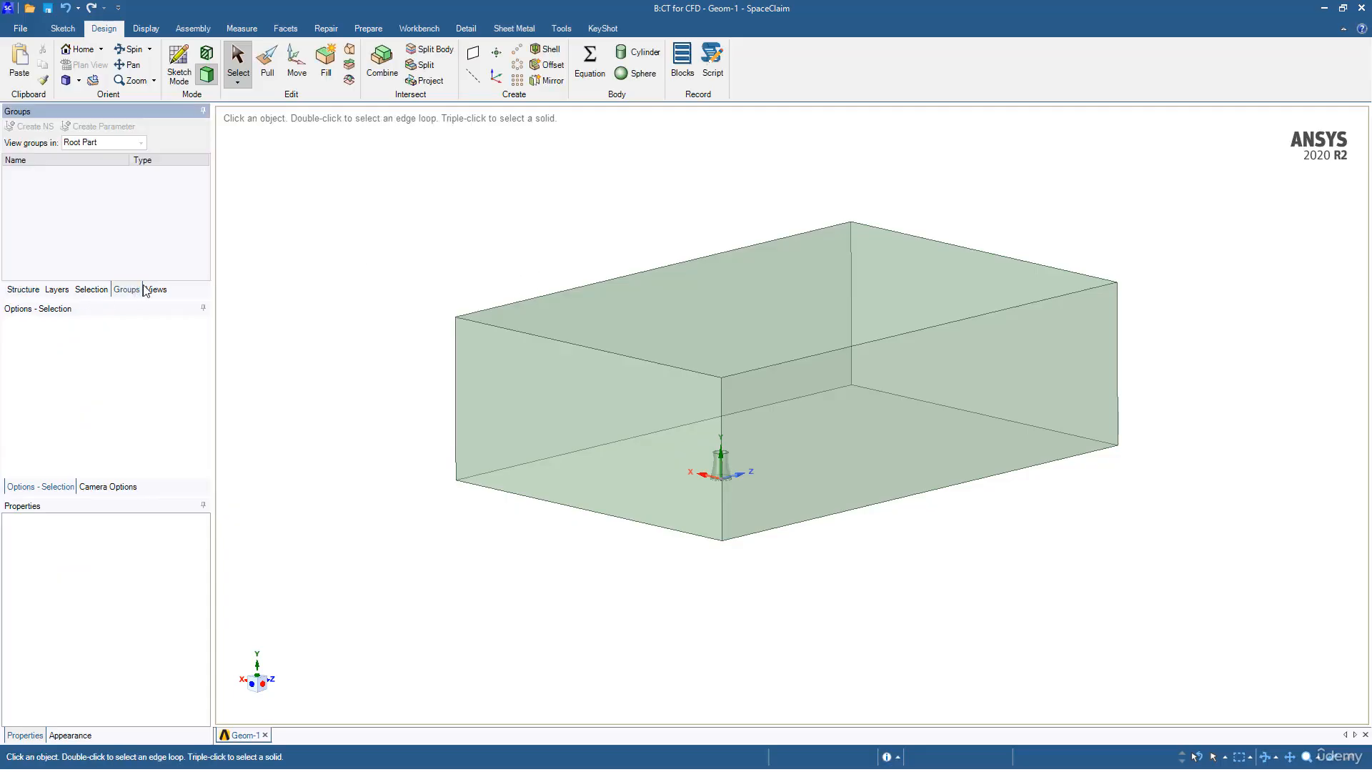
pyautogui.moveTo(515, 262); pyautogui.dragTo(455, 278, button='middle')
pyautogui.moveTo(455, 278)
pyautogui.mouseDown(button='middle')
pyautogui.moveTo(464, 266)
pyautogui.moveTo(450, 272)
pyautogui.mouseUp(button='middle')
pyautogui.click(475, 381)
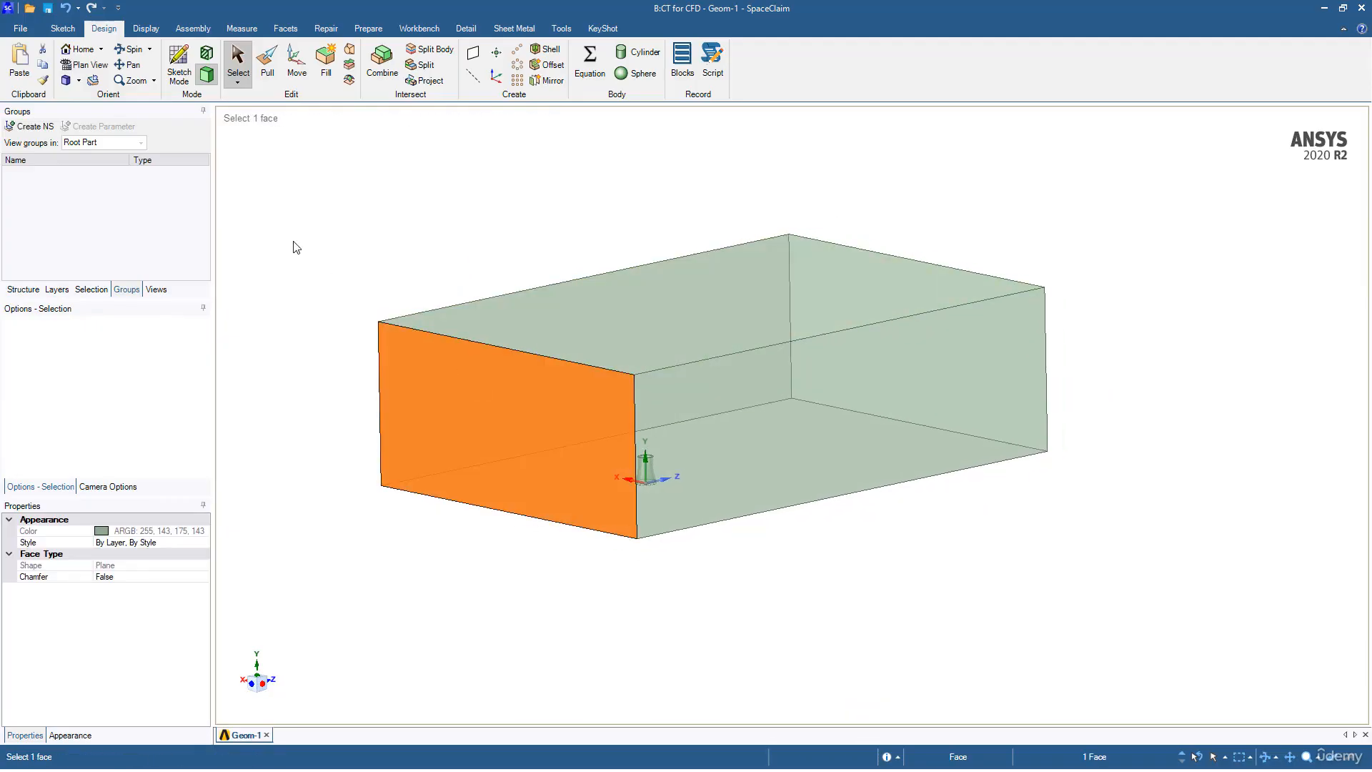
pyautogui.rightClick(321, 238)
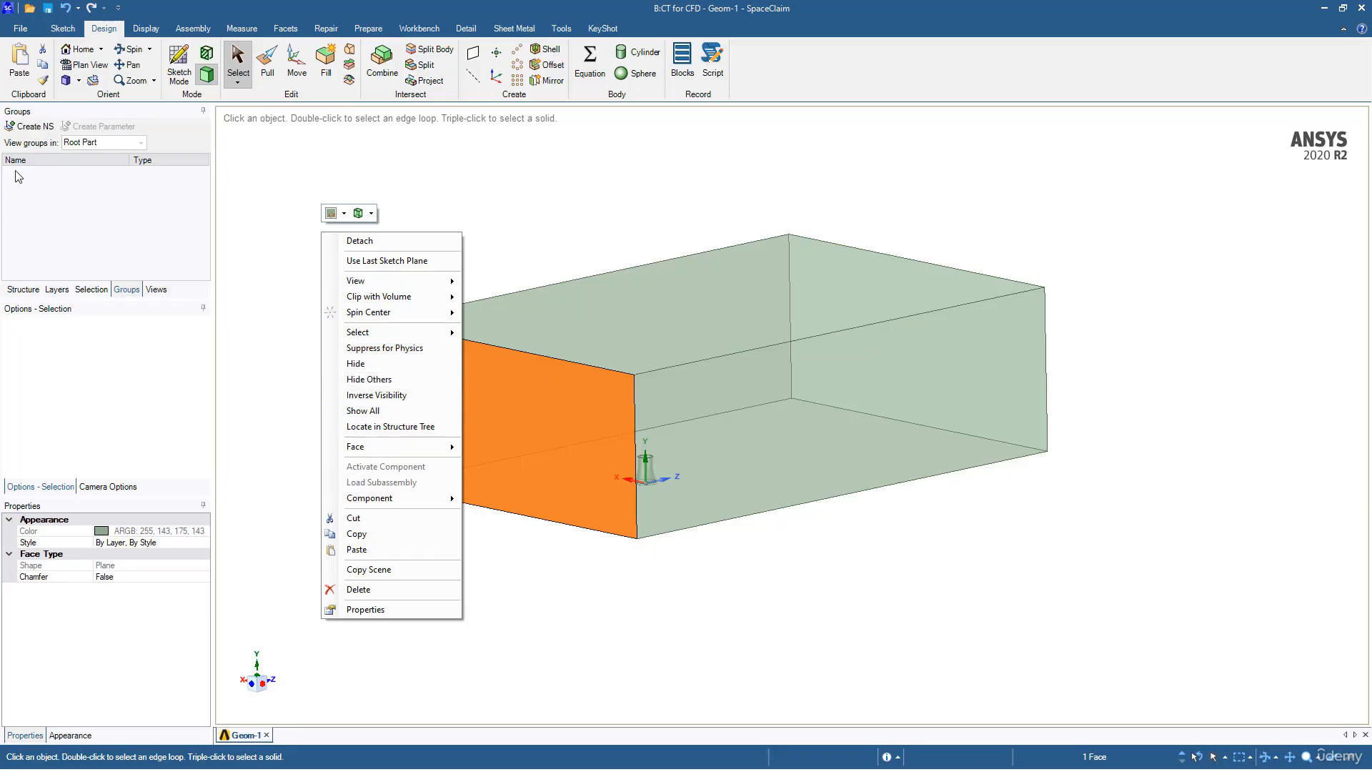
pyautogui.click(29, 128)
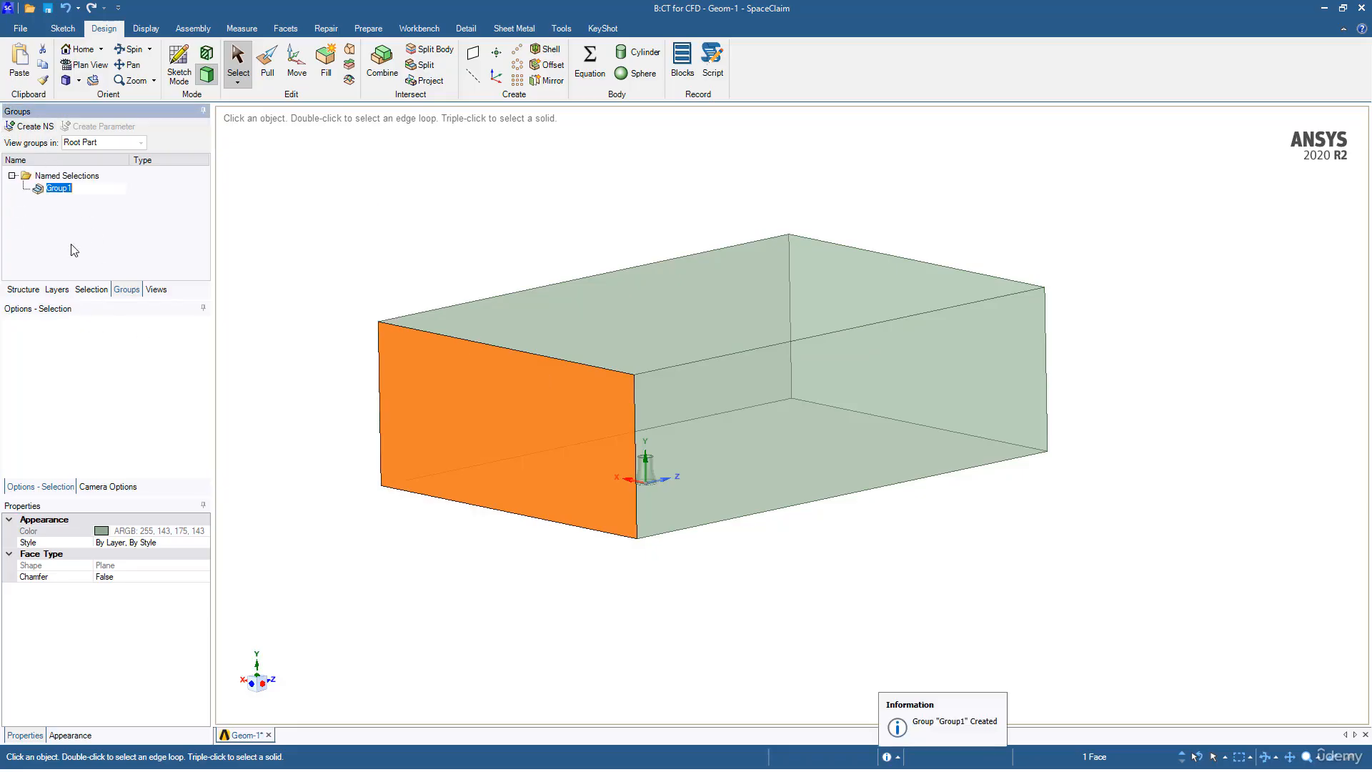
pyautogui.write('Inlet')
pyautogui.press('Return')
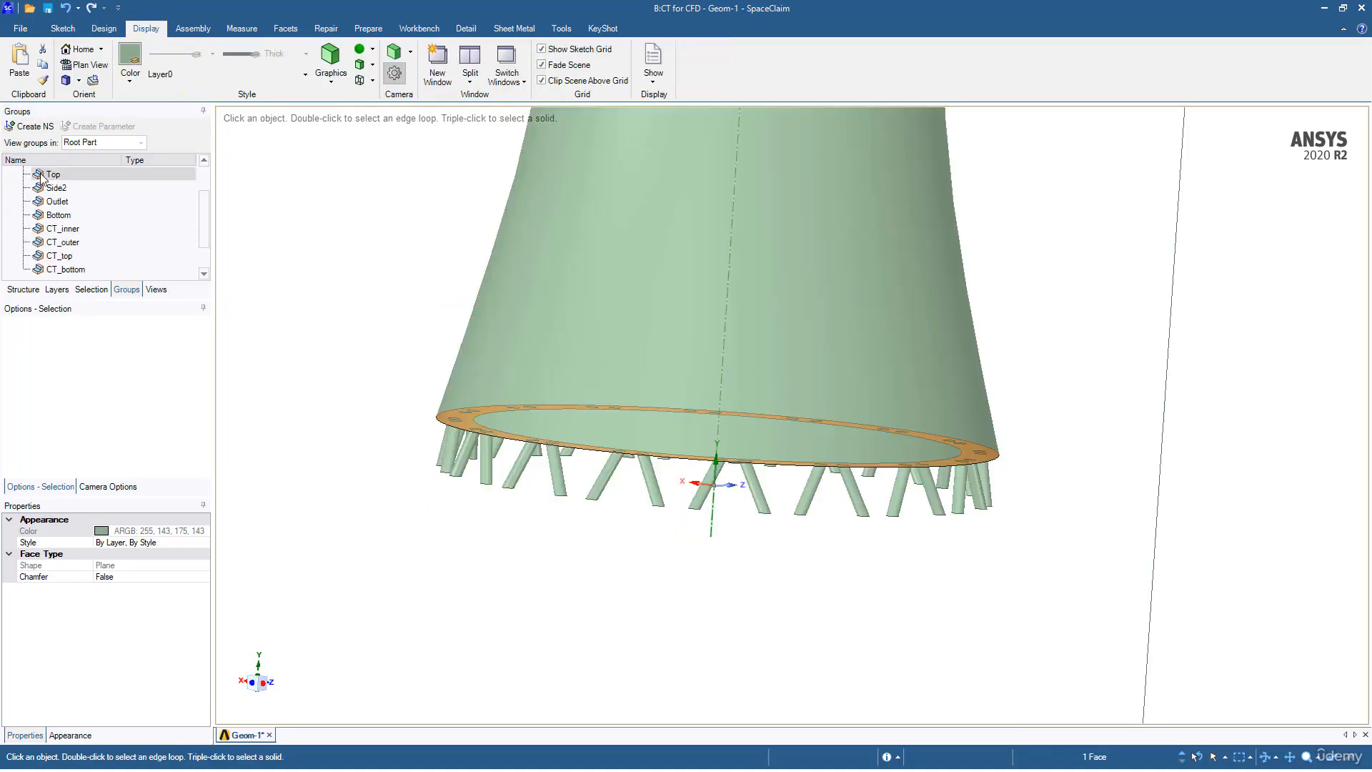
pyautogui.click(50, 175)
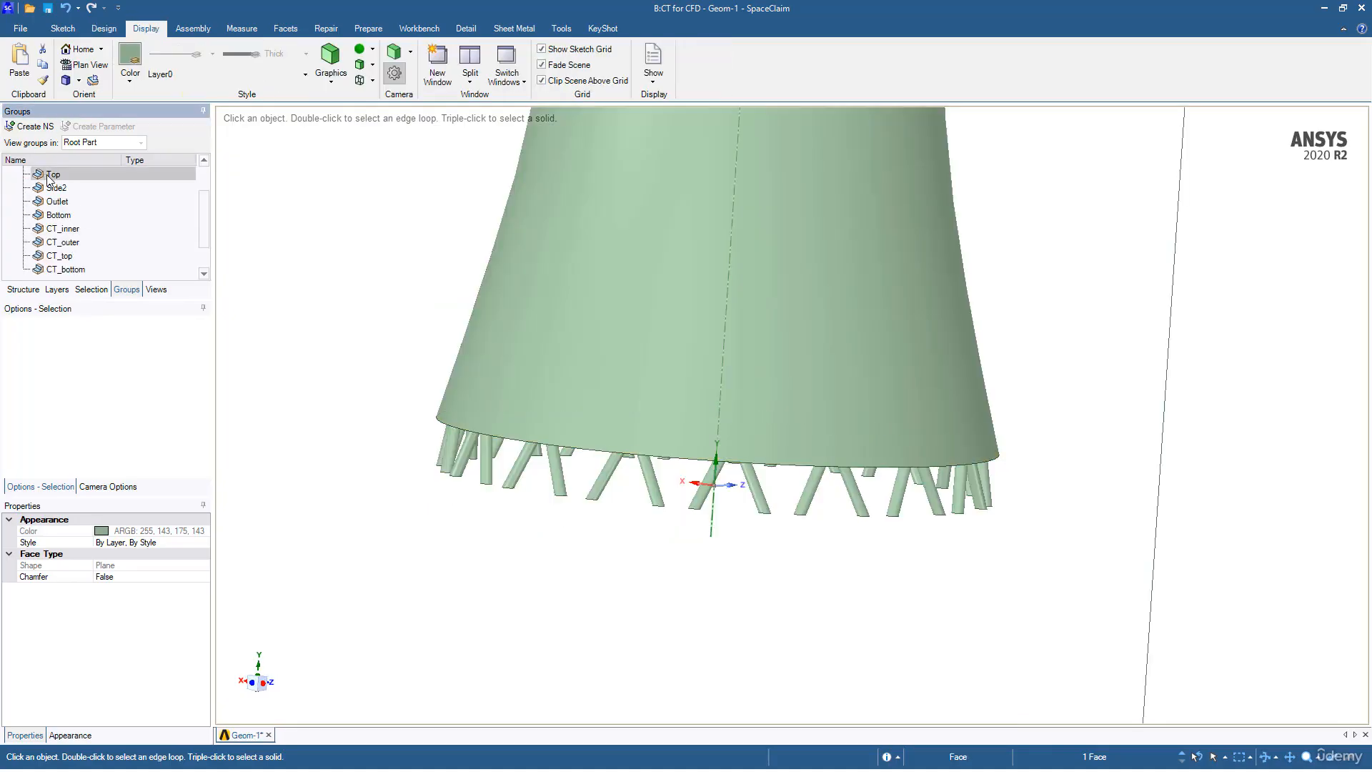
pyautogui.scroll(1, 54, 183)
pyautogui.scroll(-4, 331, 274)
pyautogui.keyDown('ctrl'); pyautogui.moveTo(351, 237); pyautogui.dragTo(363, 373, button='middle'); pyautogui.keyUp('ctrl')
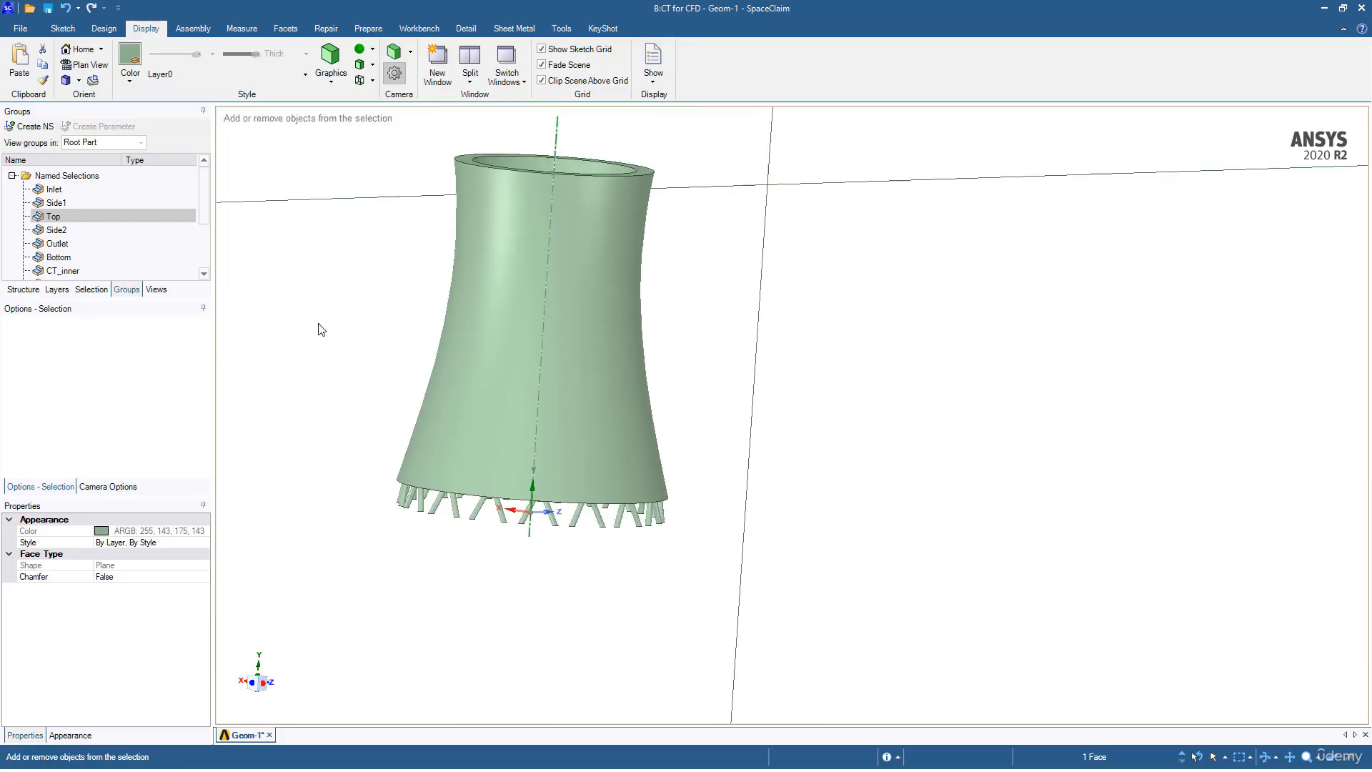
pyautogui.click(53, 189)
pyautogui.click(56, 202)
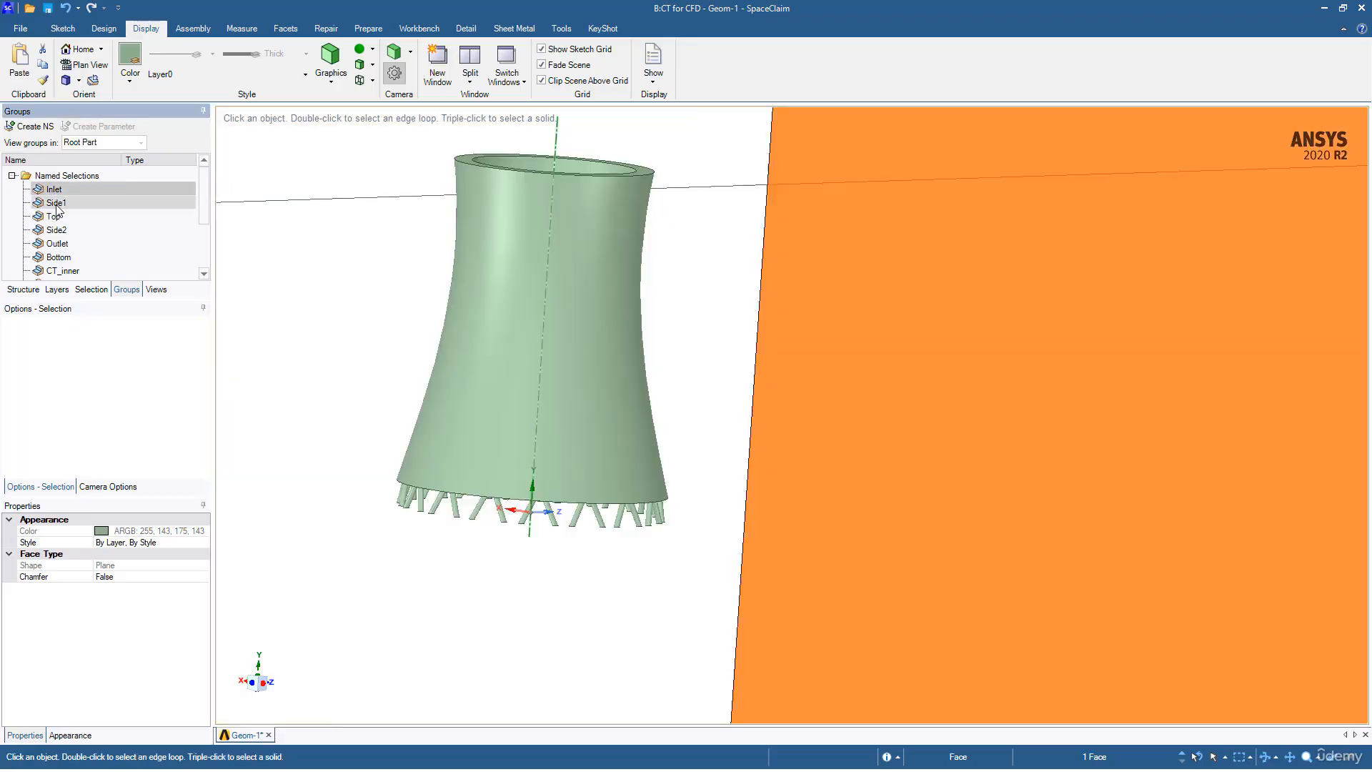
pyautogui.scroll(3, 531, 312)
pyautogui.scroll(-11, 560, 336)
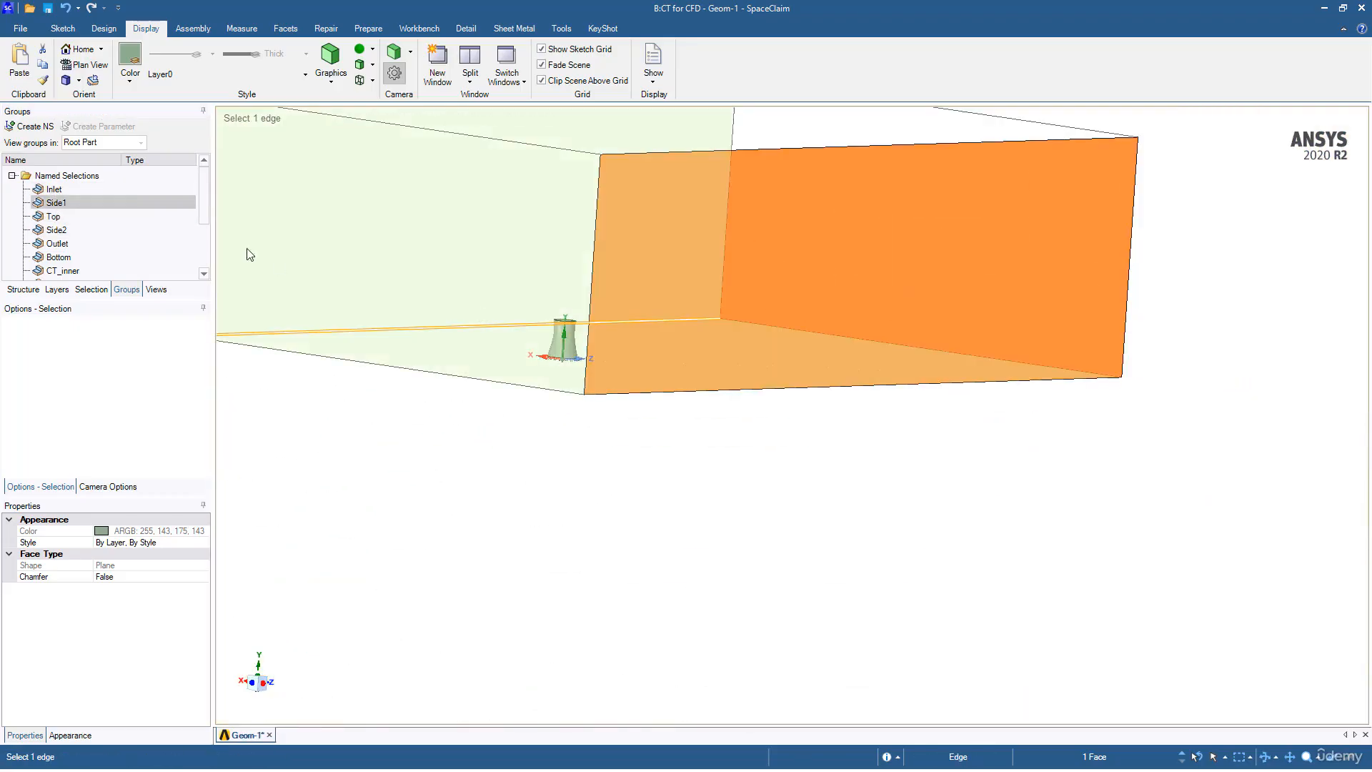
pyautogui.click(55, 215)
pyautogui.click(58, 230)
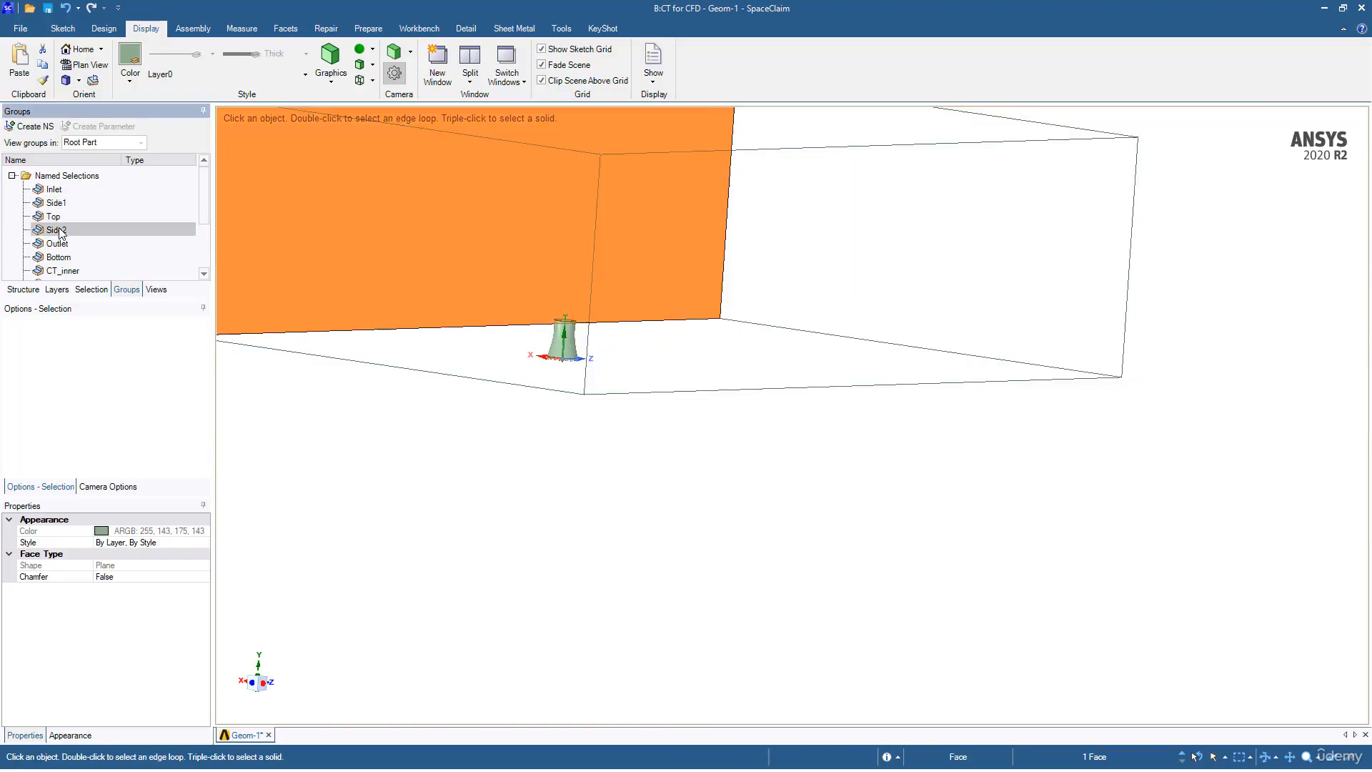
pyautogui.click(57, 244)
pyautogui.click(67, 258)
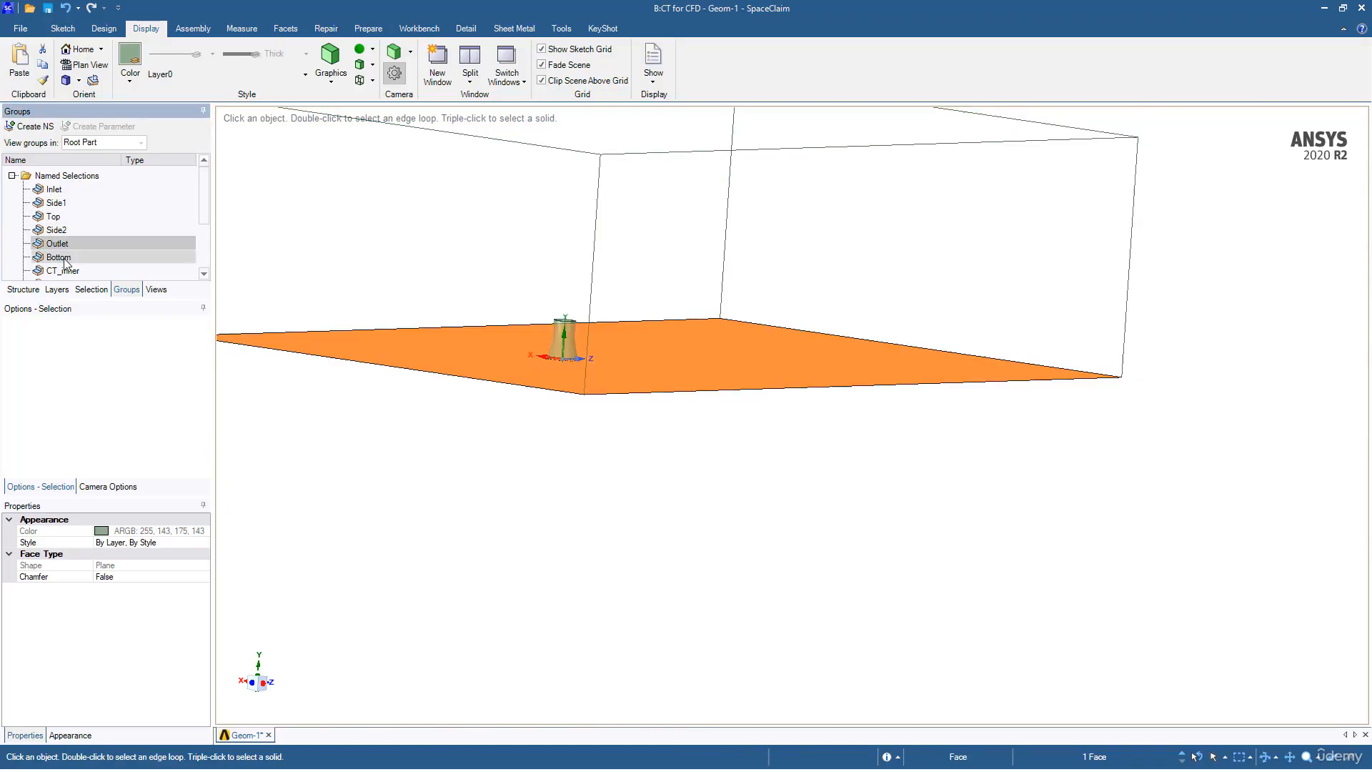
pyautogui.click(69, 273)
pyautogui.scroll(-4, 583, 321)
pyautogui.scroll(6, 583, 325)
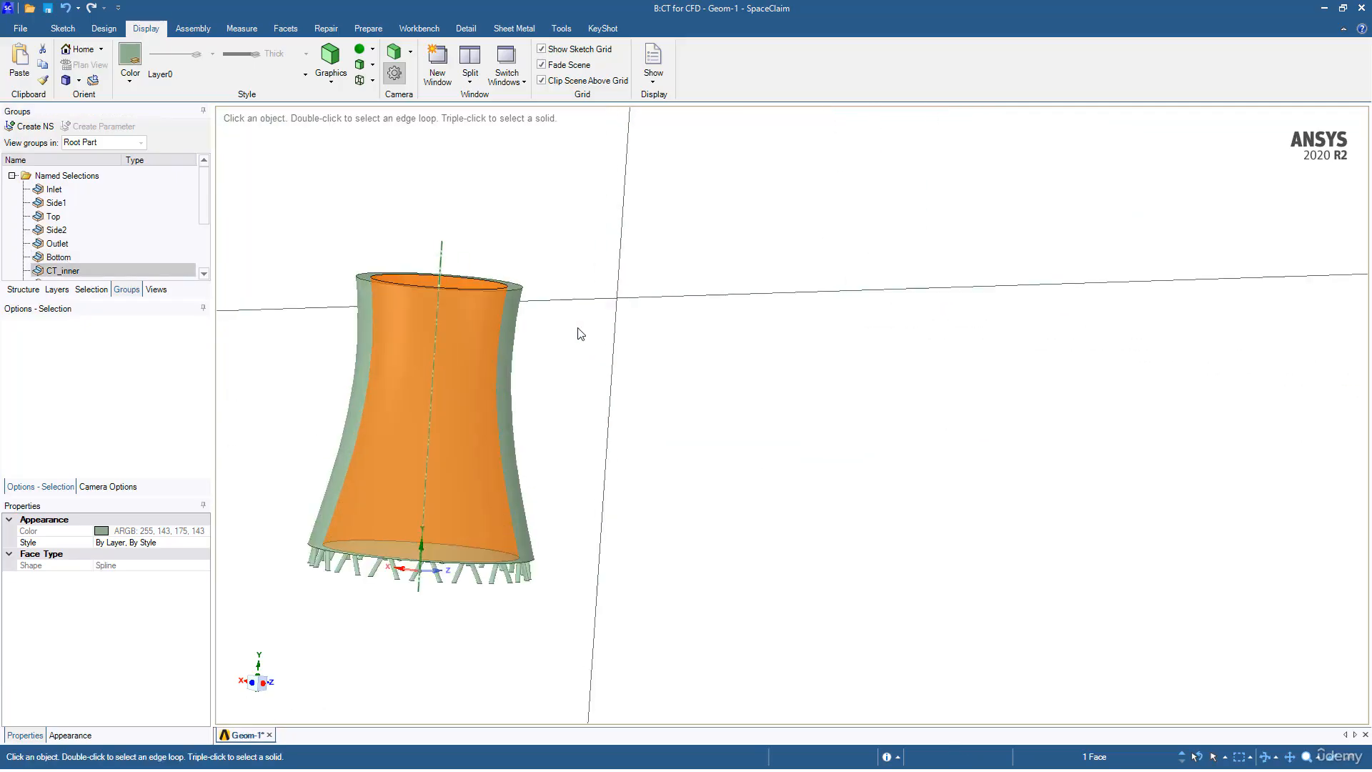
pyautogui.scroll(-2, 58, 262)
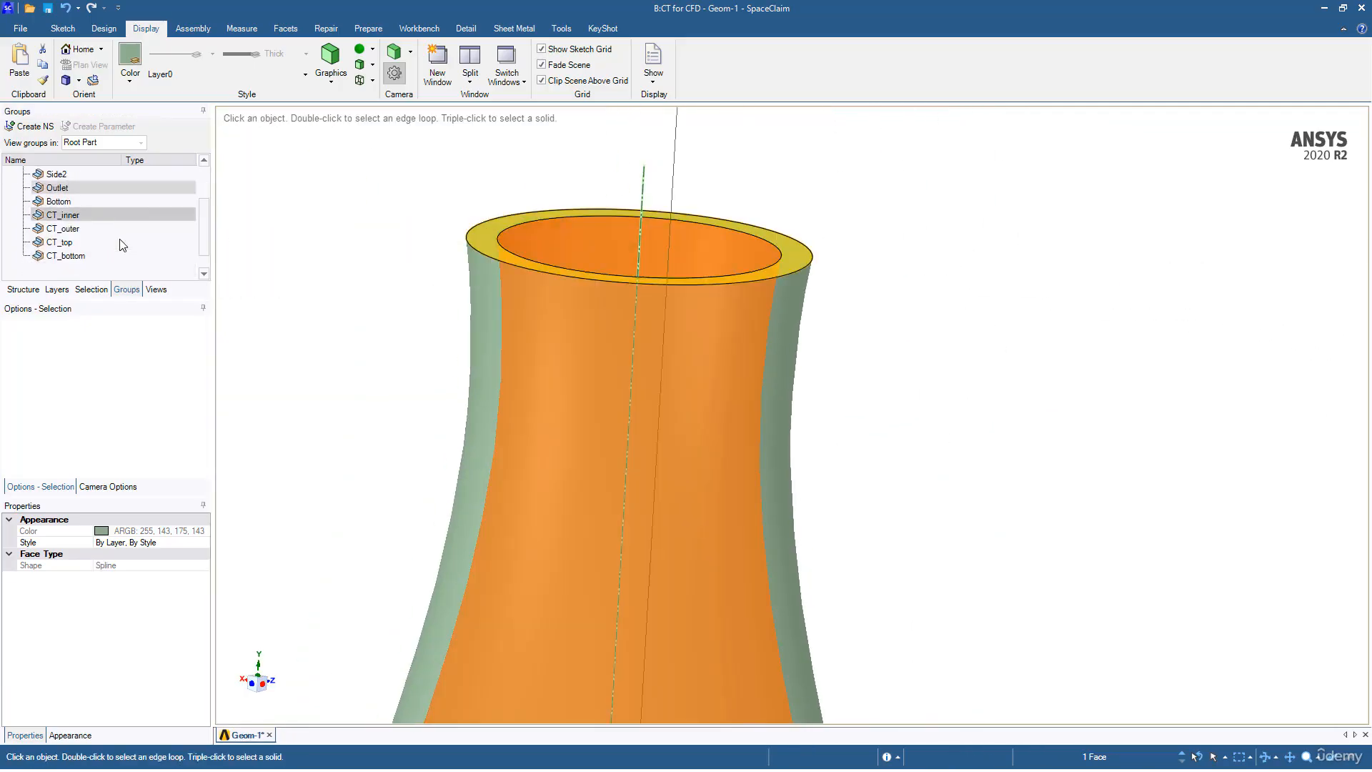
pyautogui.click(63, 229)
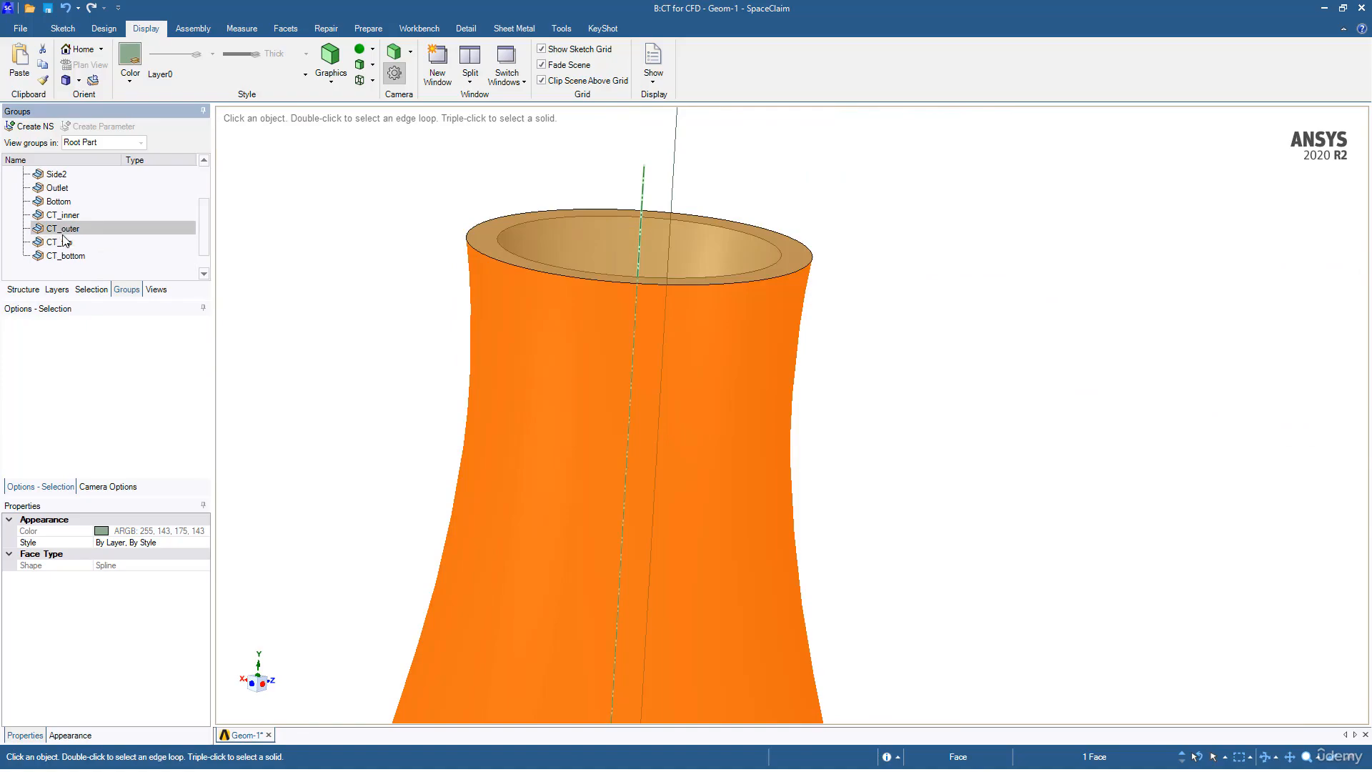
pyautogui.click(57, 243)
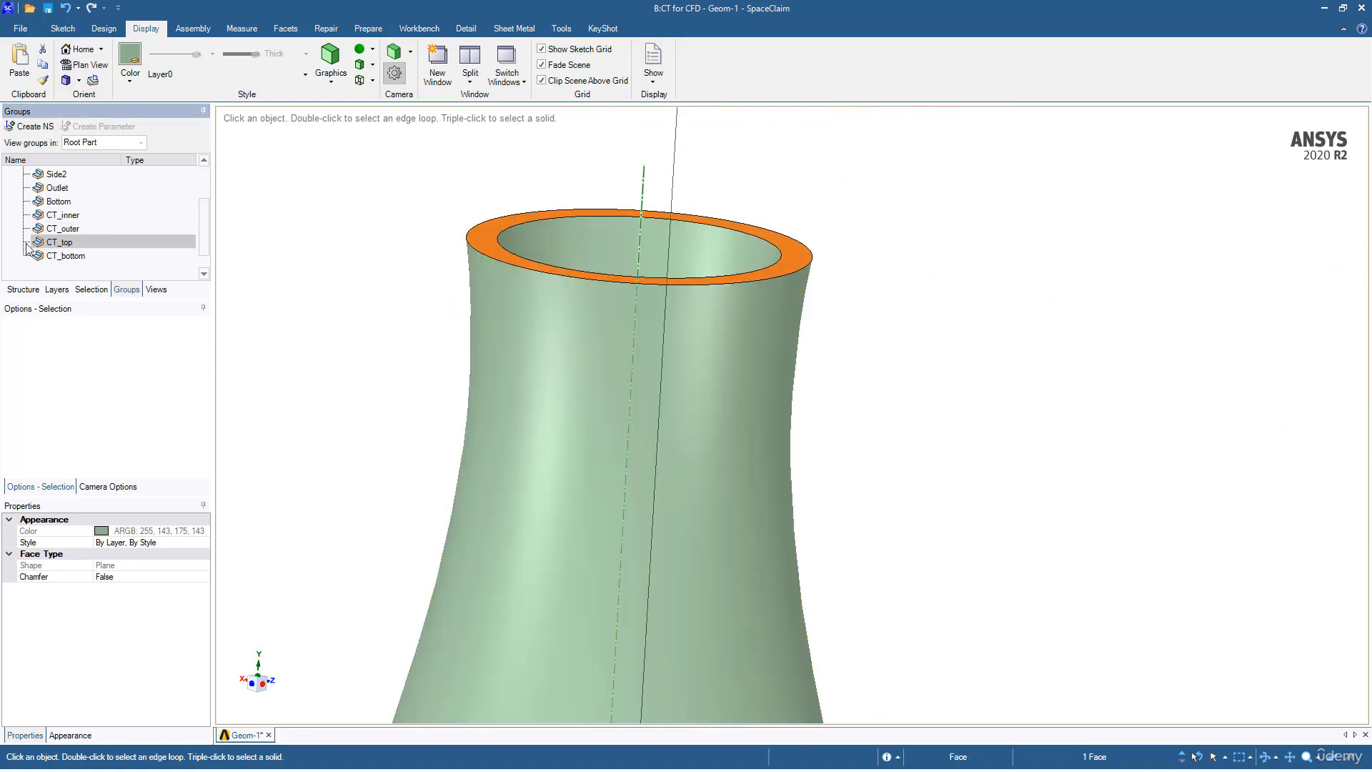
pyautogui.click(79, 258)
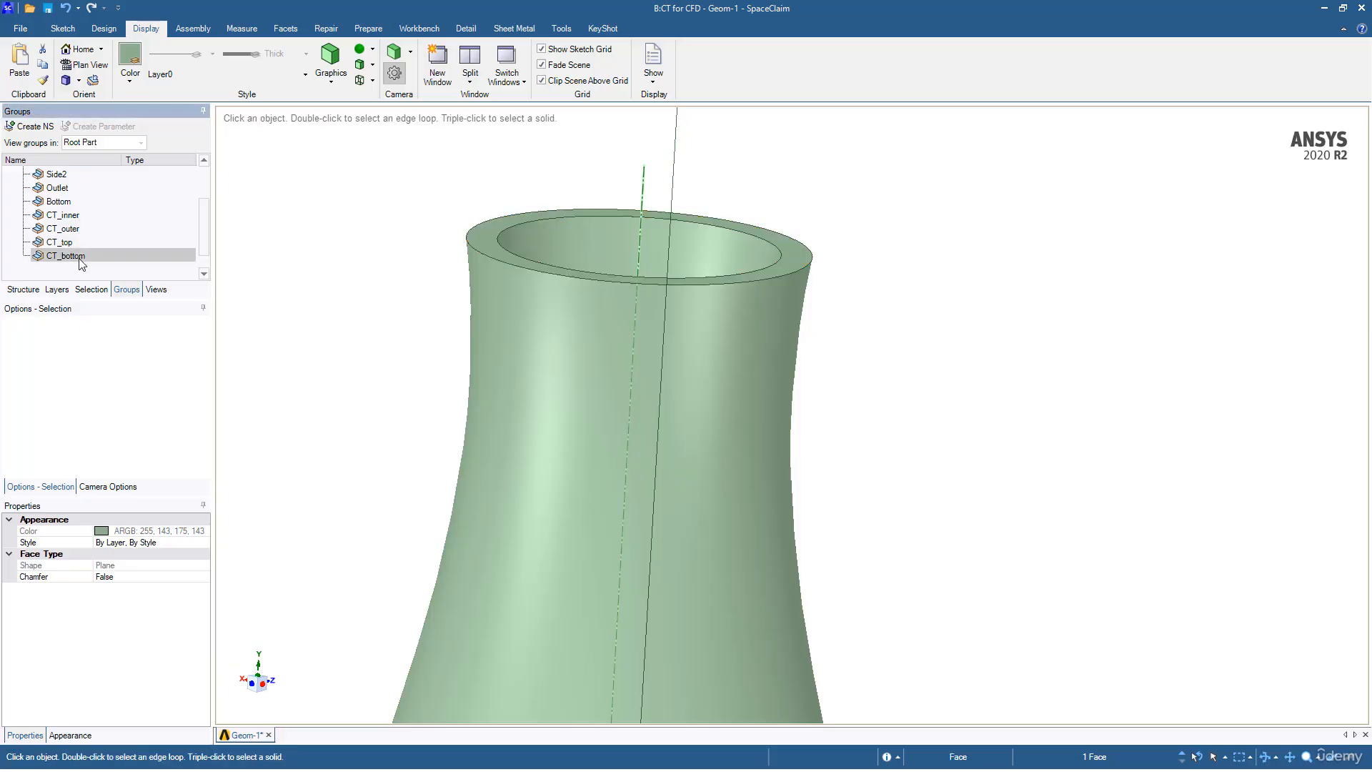
pyautogui.scroll(-3, 572, 383)
pyautogui.keyDown('ctrl'); pyautogui.moveTo(572, 357); pyautogui.dragTo(581, 208, button='middle'); pyautogui.keyUp('ctrl')
pyautogui.keyDown('ctrl'); pyautogui.moveTo(514, 554); pyautogui.dragTo(640, 426, button='middle'); pyautogui.keyUp('ctrl')
pyautogui.keyDown('ctrl'); pyautogui.moveTo(575, 357); pyautogui.dragTo(432, 413, button='middle'); pyautogui.keyUp('ctrl')
pyautogui.keyDown('ctrl'); pyautogui.moveTo(929, 553); pyautogui.dragTo(500, 305, button='middle'); pyautogui.keyUp('ctrl')
# Step: Clear the current faces and try box-selecting the tower's support legs around the base
pyautogui.click(500, 304)
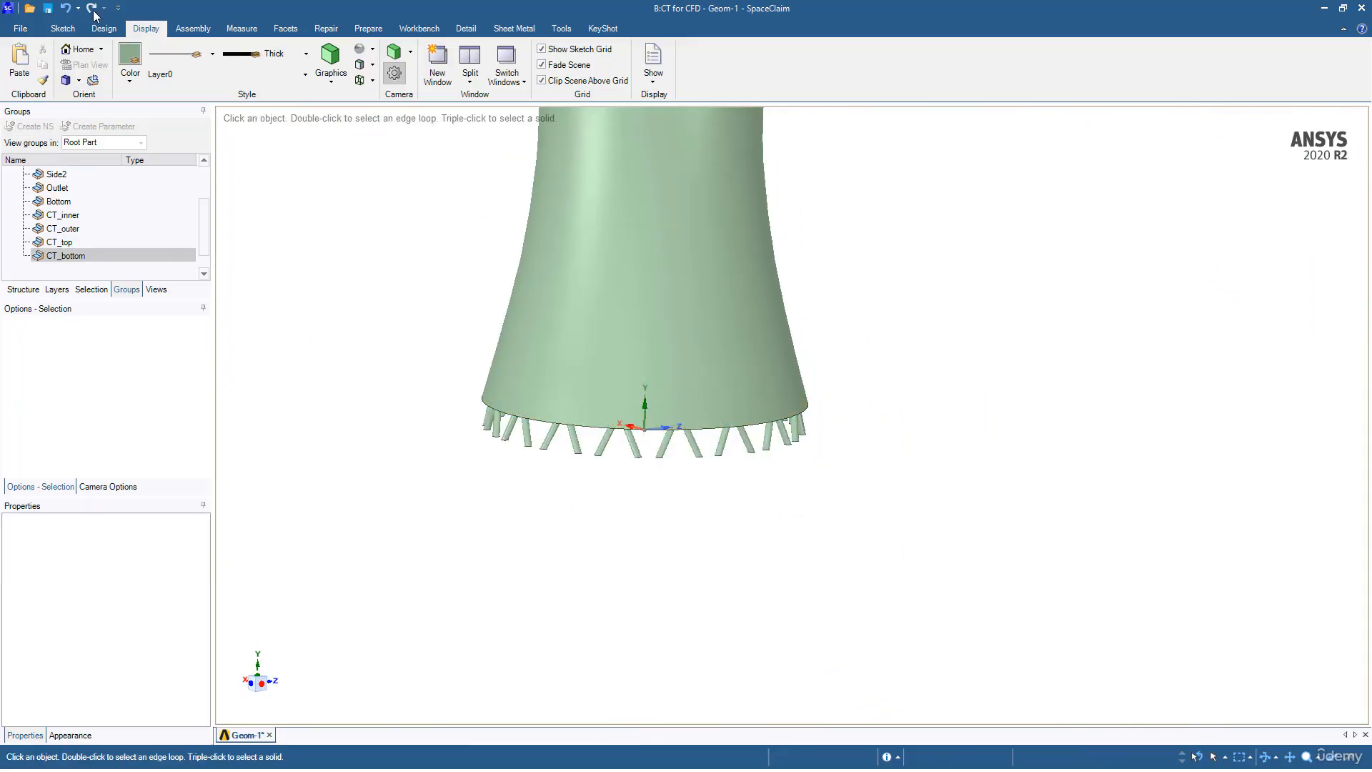
pyautogui.click(102, 30)
pyautogui.moveTo(564, 392); pyautogui.dragTo(761, 496)
pyautogui.moveTo(759, 496); pyautogui.dragTo(704, 461, button='middle')
pyautogui.keyDown('ctrl'); pyautogui.moveTo(704, 461); pyautogui.dragTo(428, 239, button='middle'); pyautogui.keyUp('ctrl')
pyautogui.moveTo(450, 296); pyautogui.dragTo(478, 325, button='middle')
pyautogui.click(324, 319)
pyautogui.moveTo(322, 315); pyautogui.dragTo(354, 309, button='middle')
# Step: Box-select all 32 support-leg faces and save them as named selection 'CT_supports'
pyautogui.moveTo(430, 367); pyautogui.dragTo(669, 489)
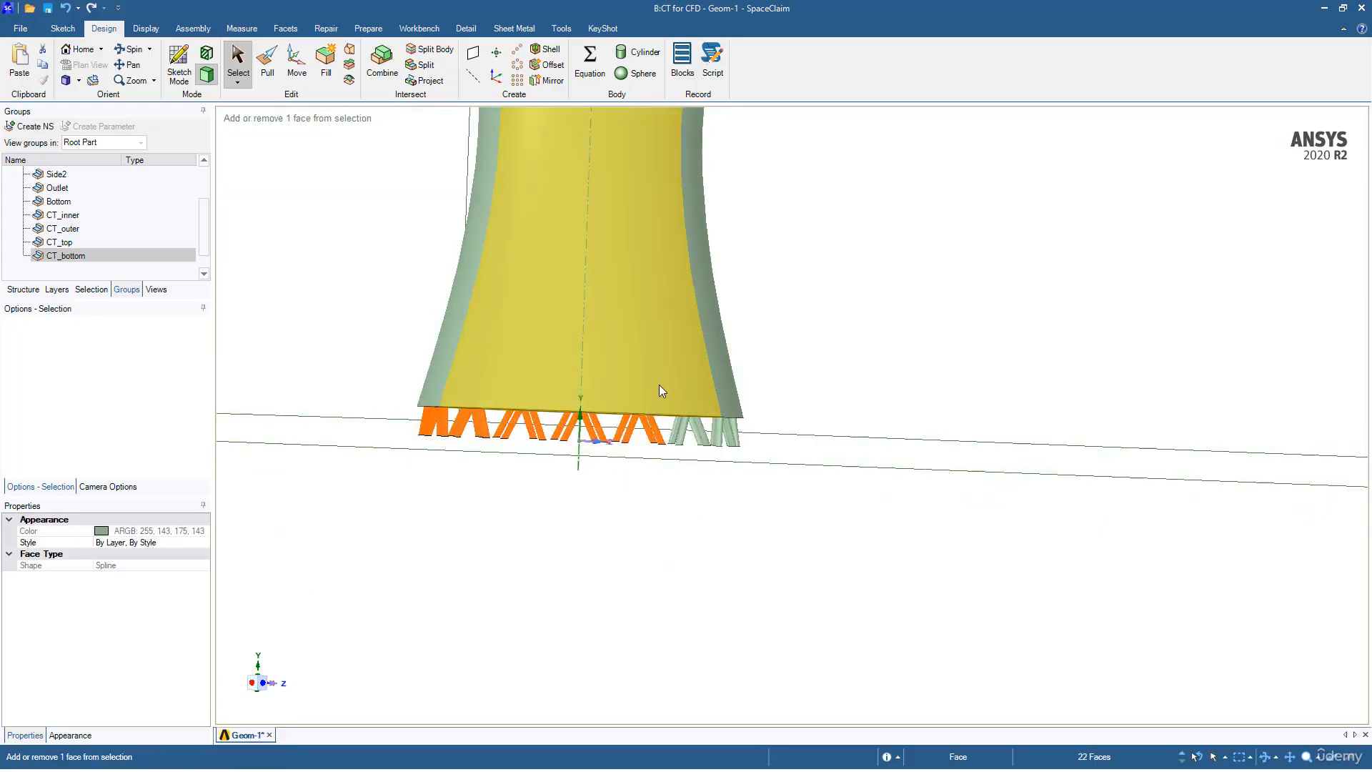
pyautogui.moveTo(663, 385); pyautogui.dragTo(711, 453)
pyautogui.keyDown('ctrl'); pyautogui.moveTo(773, 493); pyautogui.dragTo(772, 493); pyautogui.keyUp('ctrl')
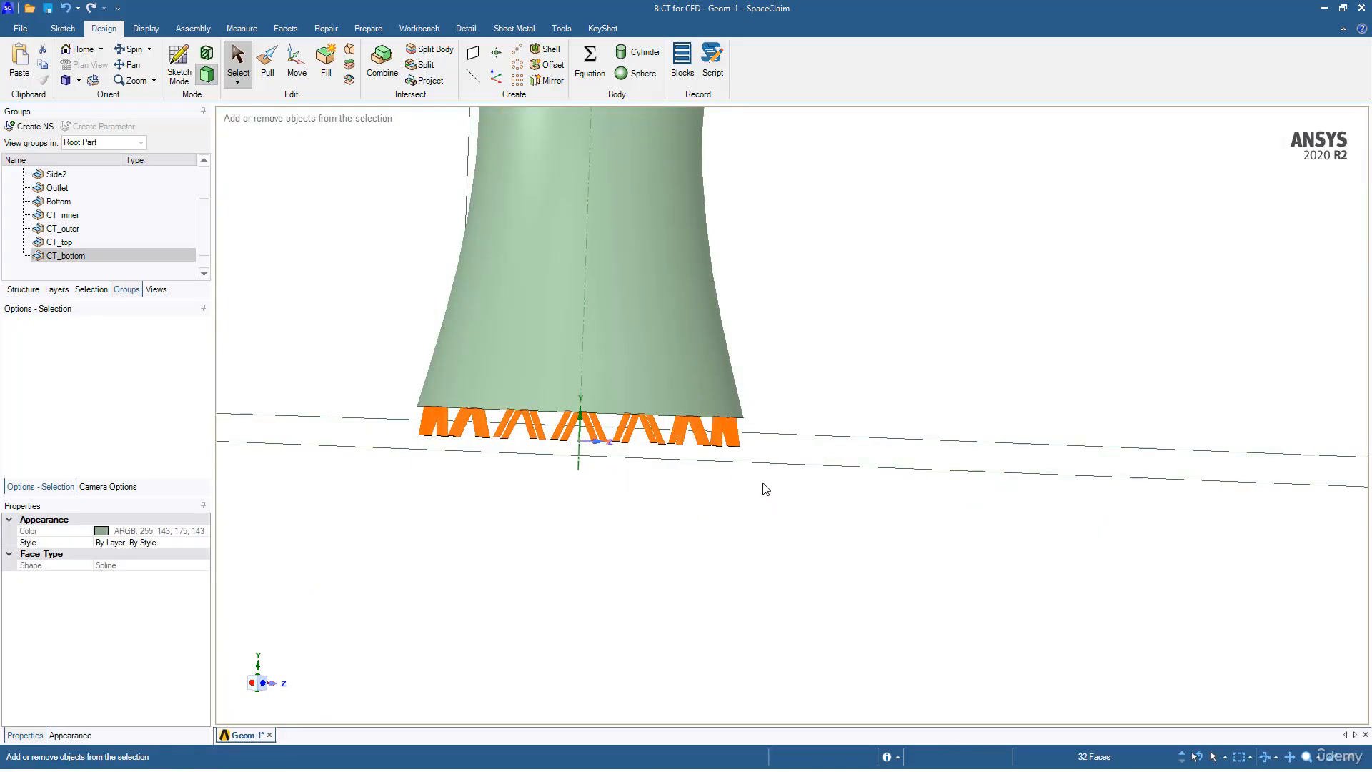
pyautogui.click(25, 129)
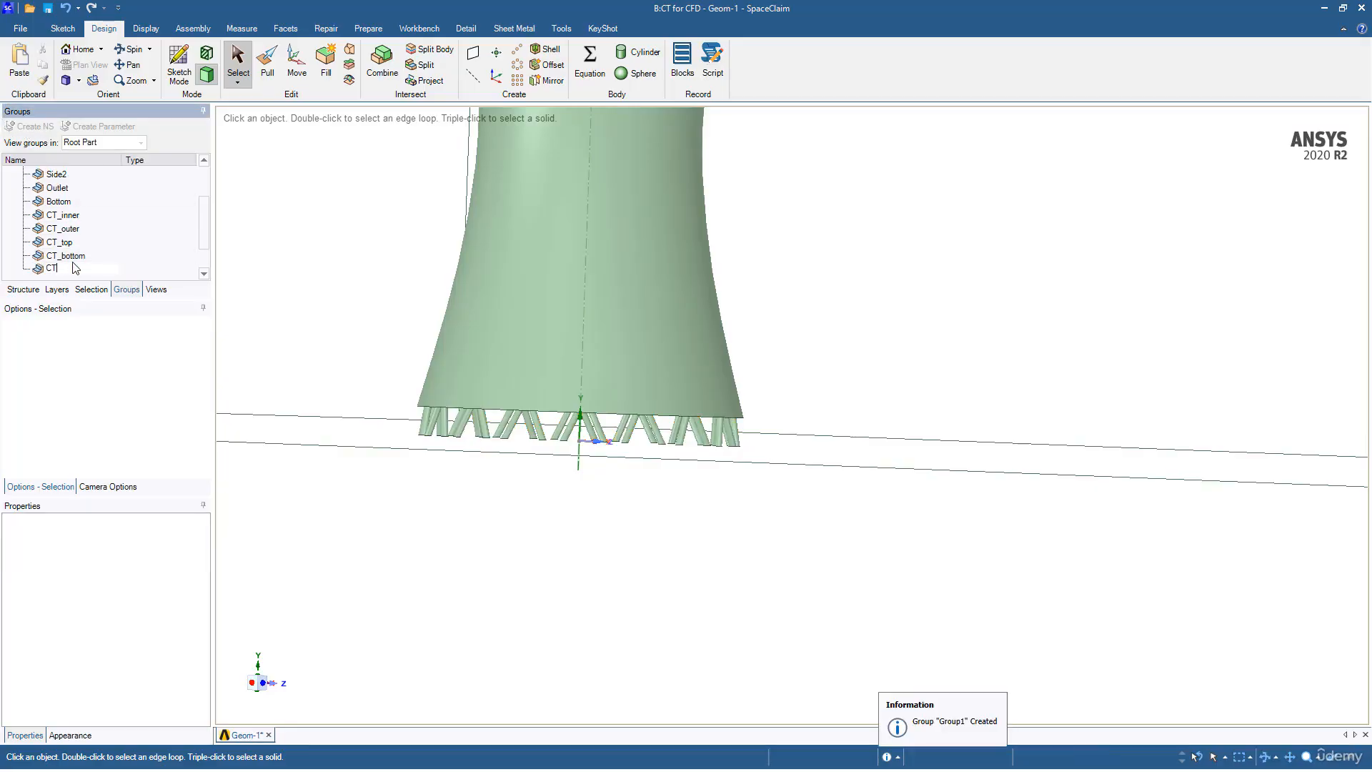
pyautogui.write('CT_supports')
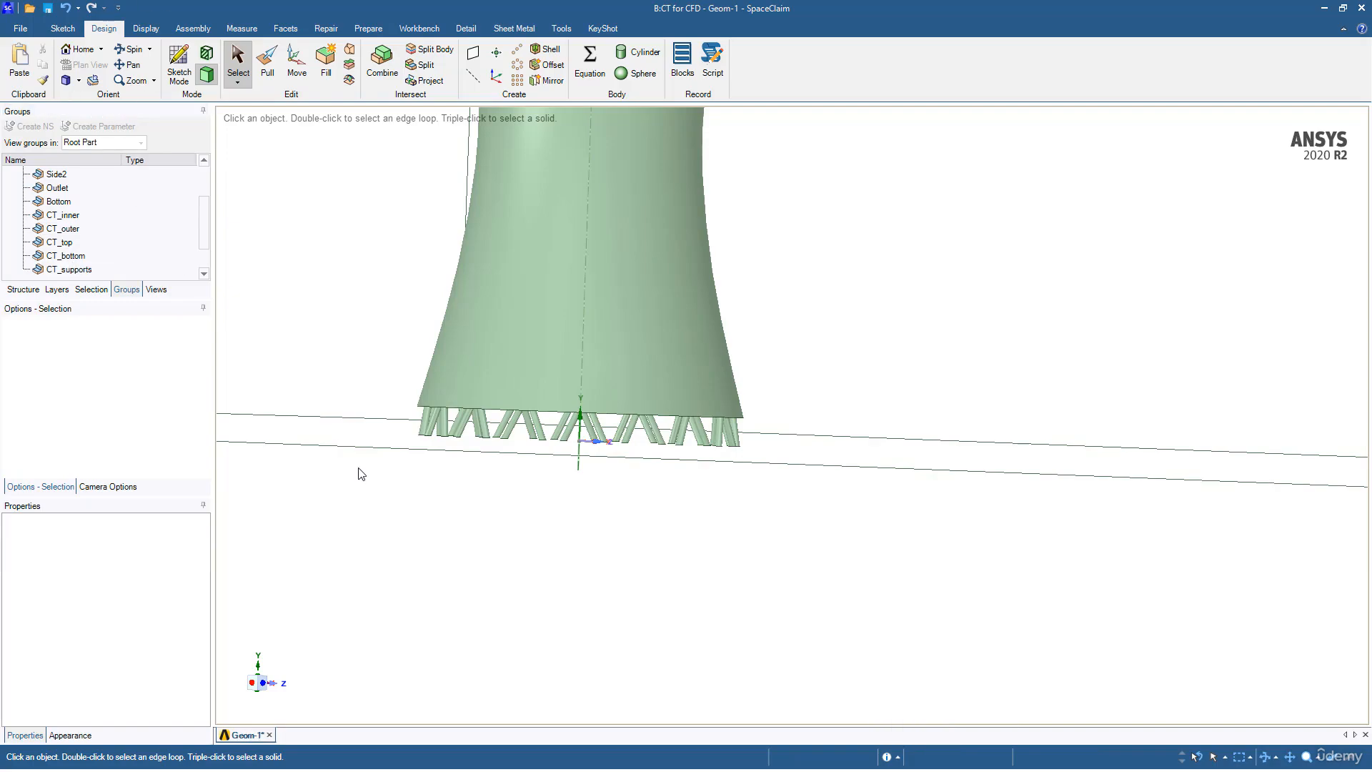
# Step: Switch to Workbench, save OneWayFSI_CoolingTower with the updated geometry, and go back to SpaceClaim
pyautogui.hotkey('alt', 'Tab')
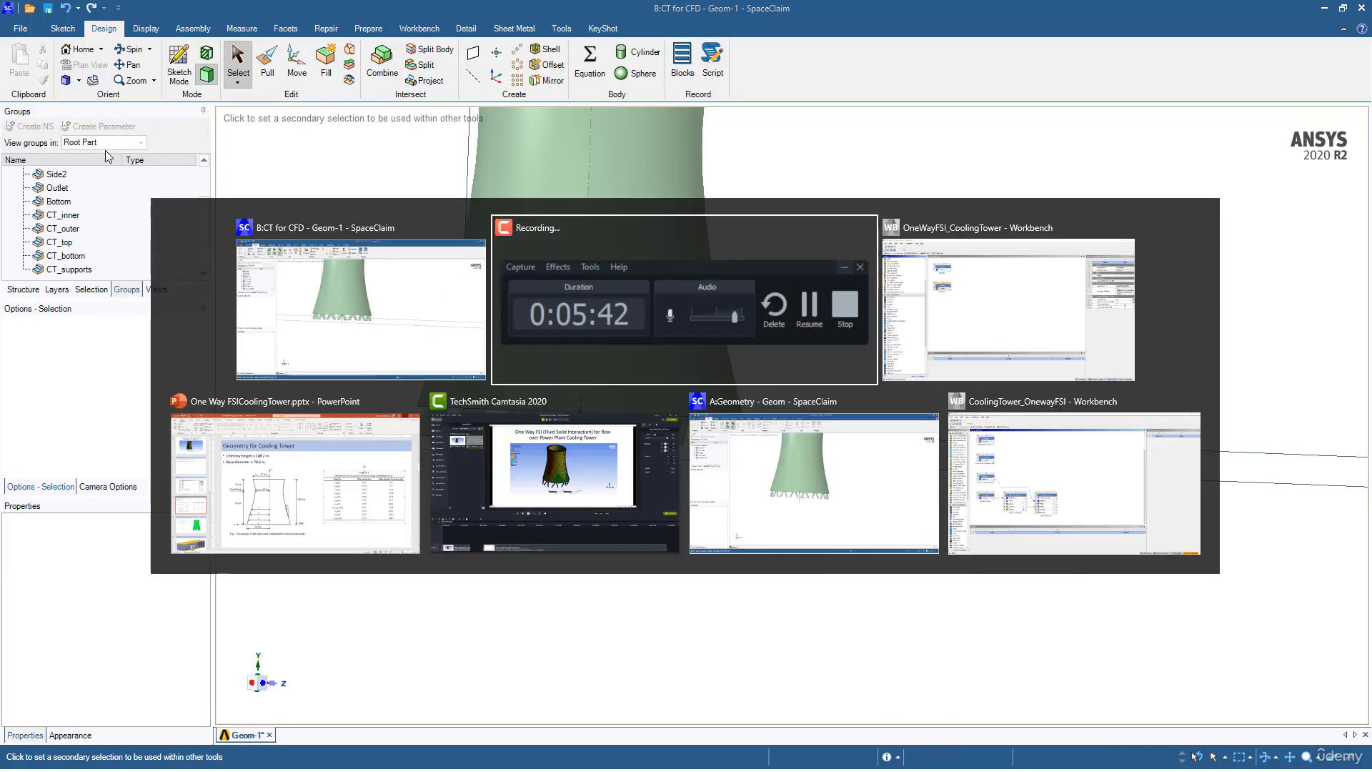
pyautogui.hotkey('alt', 'Tab')
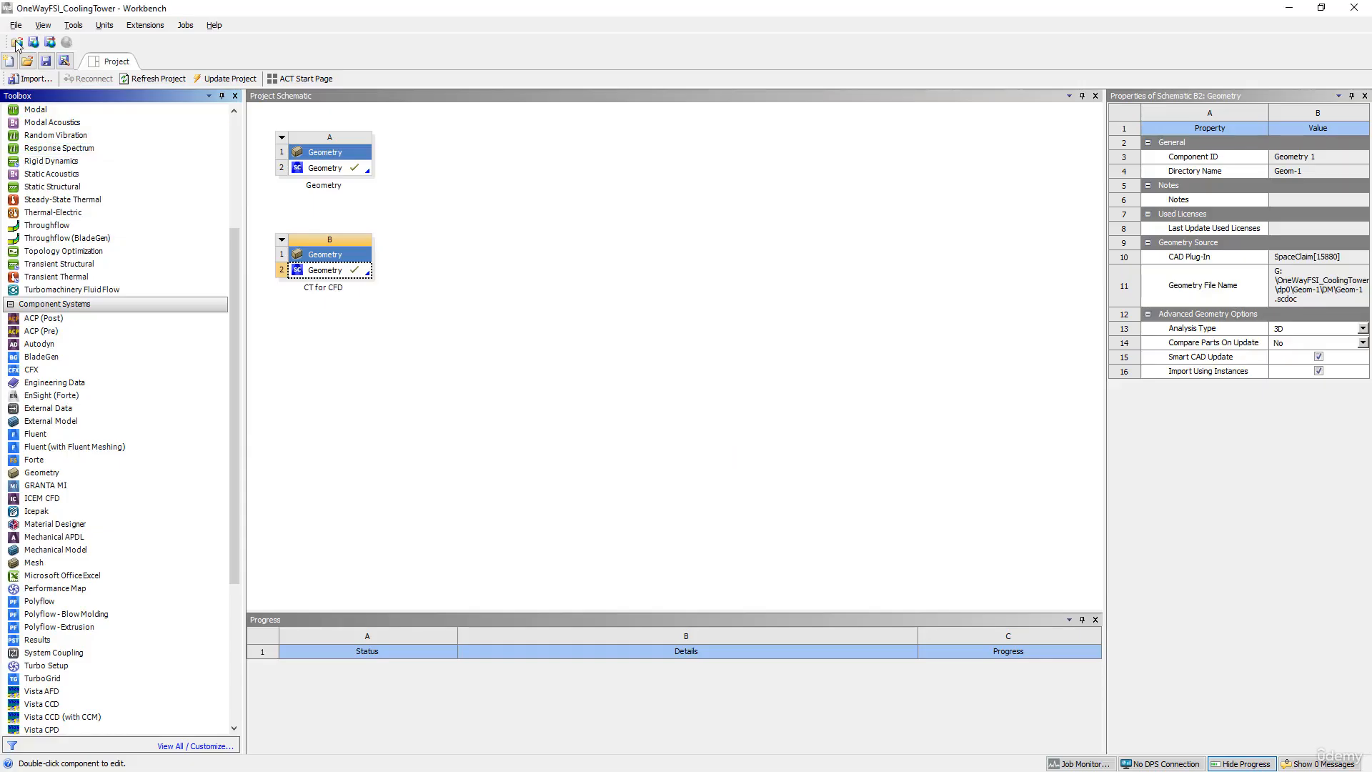
pyautogui.click(44, 63)
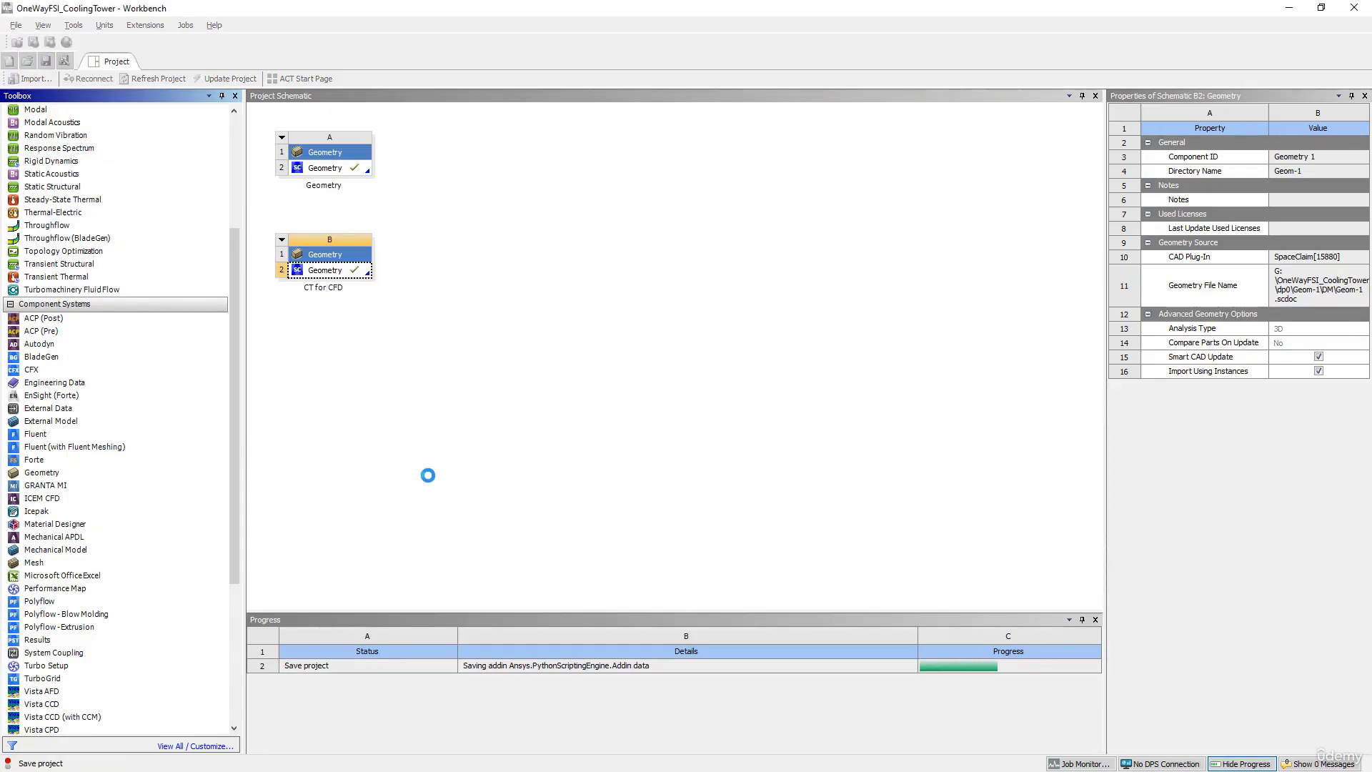
pyautogui.hotkey('alt', 'Tab')
pyautogui.hotkey('alt', 'Tab')
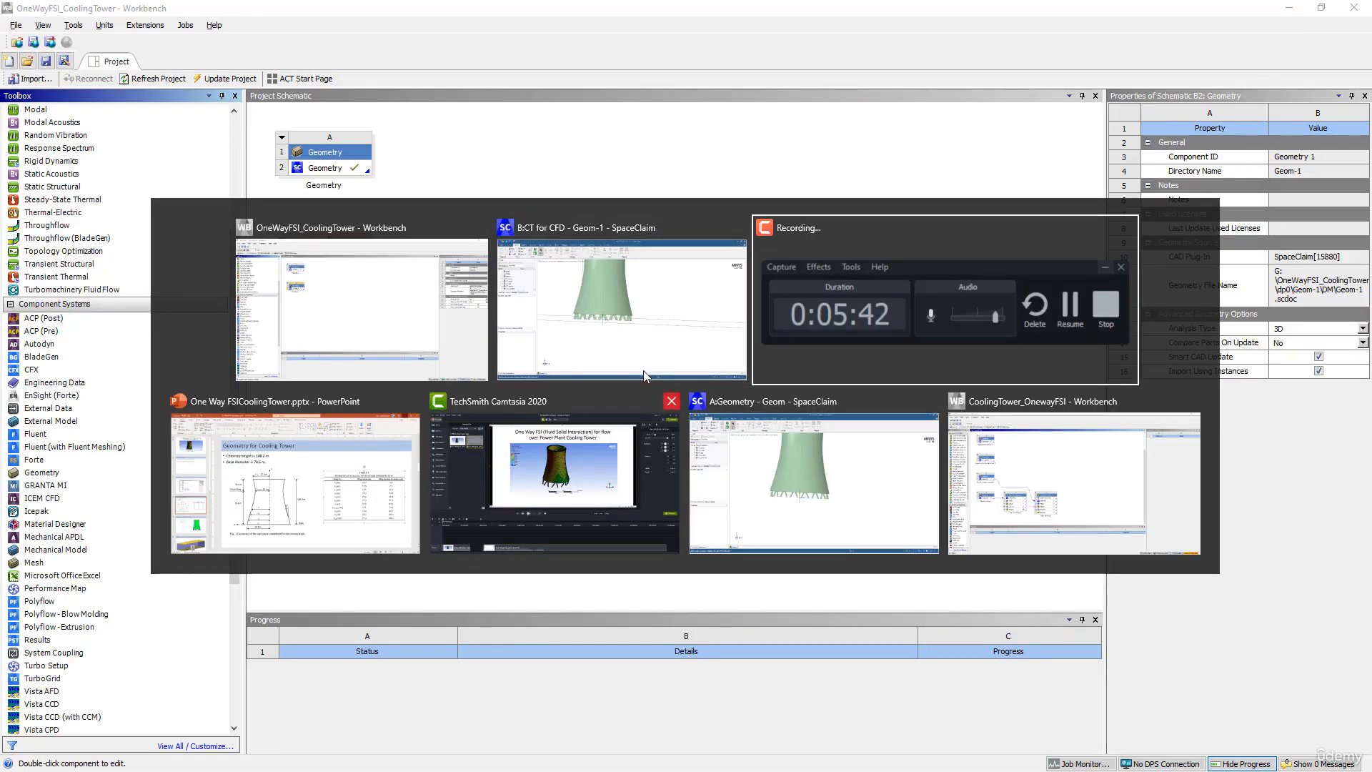
pyautogui.click(638, 323)
pyautogui.scroll(-5, 475, 450)
pyautogui.moveTo(603, 534); pyautogui.dragTo(569, 586, button='middle')
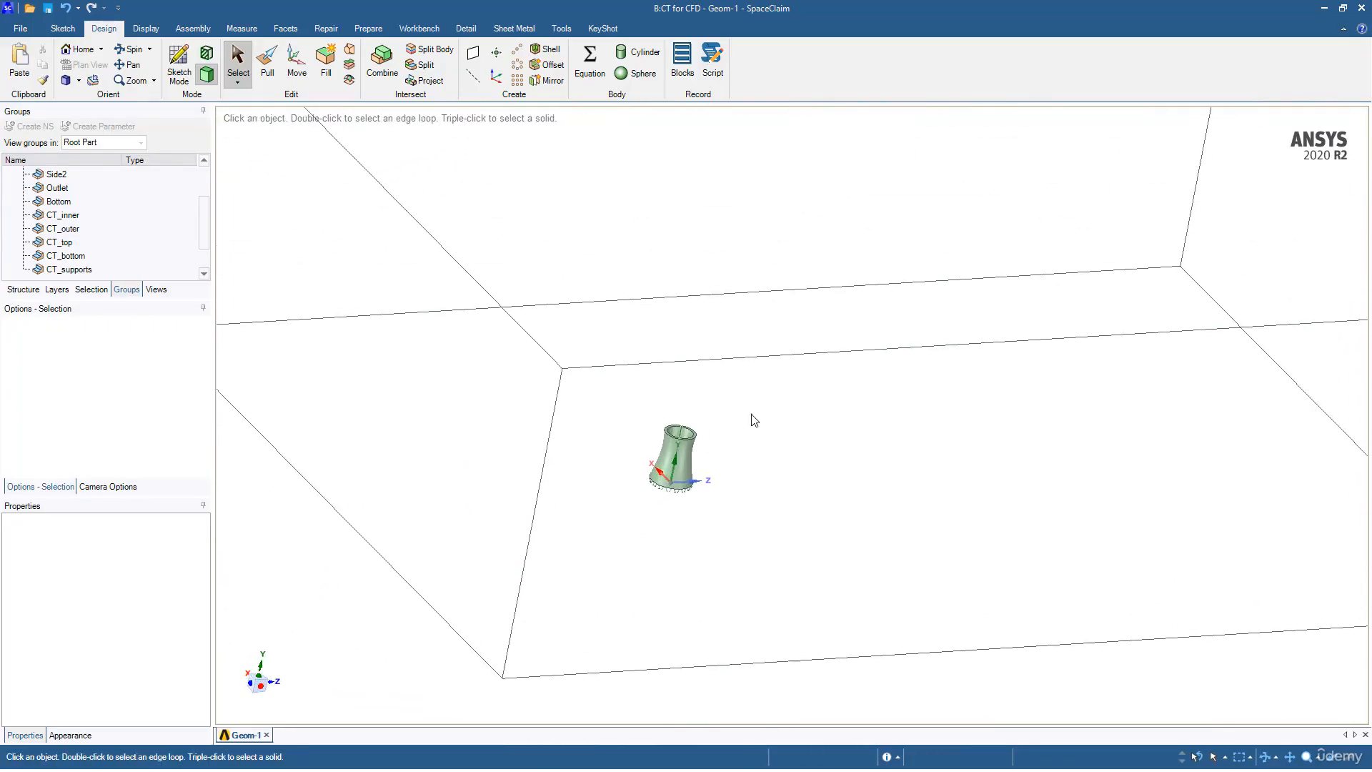
pyautogui.scroll(-5, 684, 465)
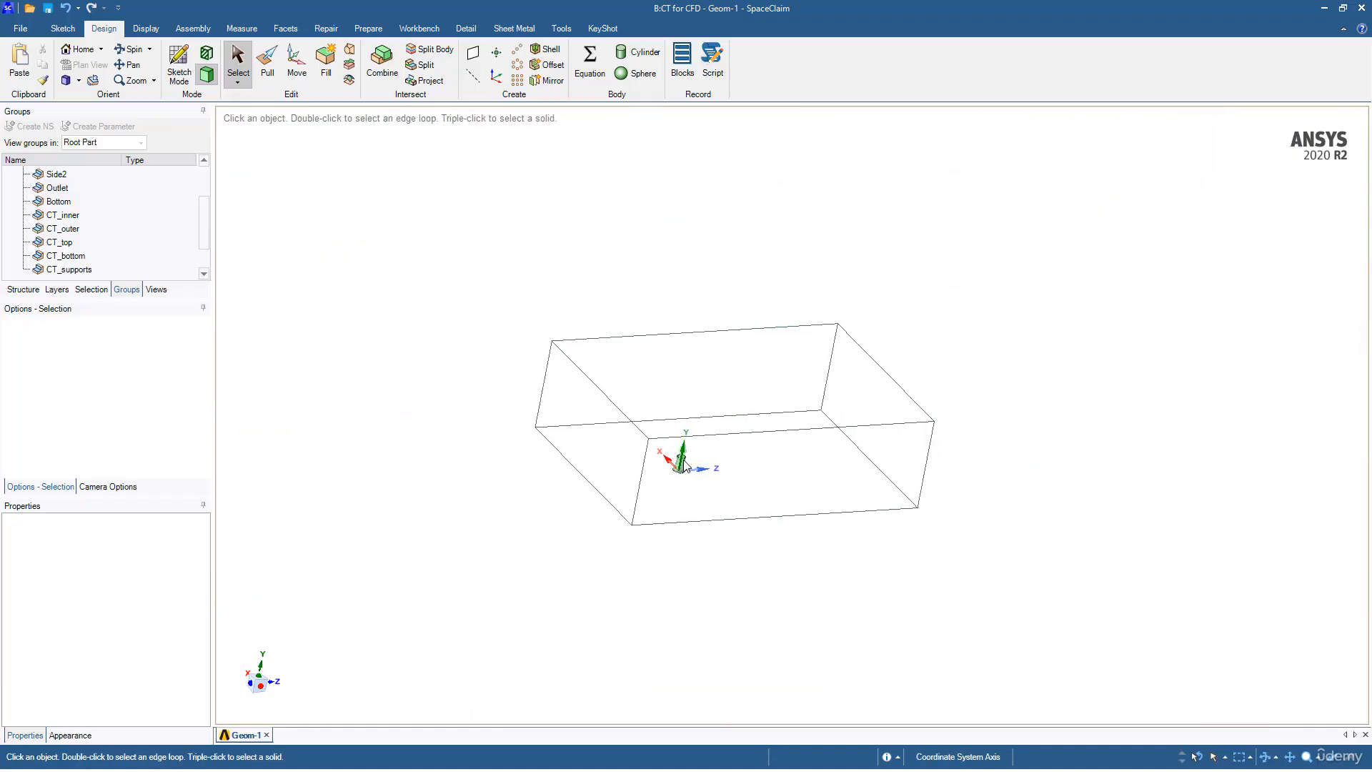